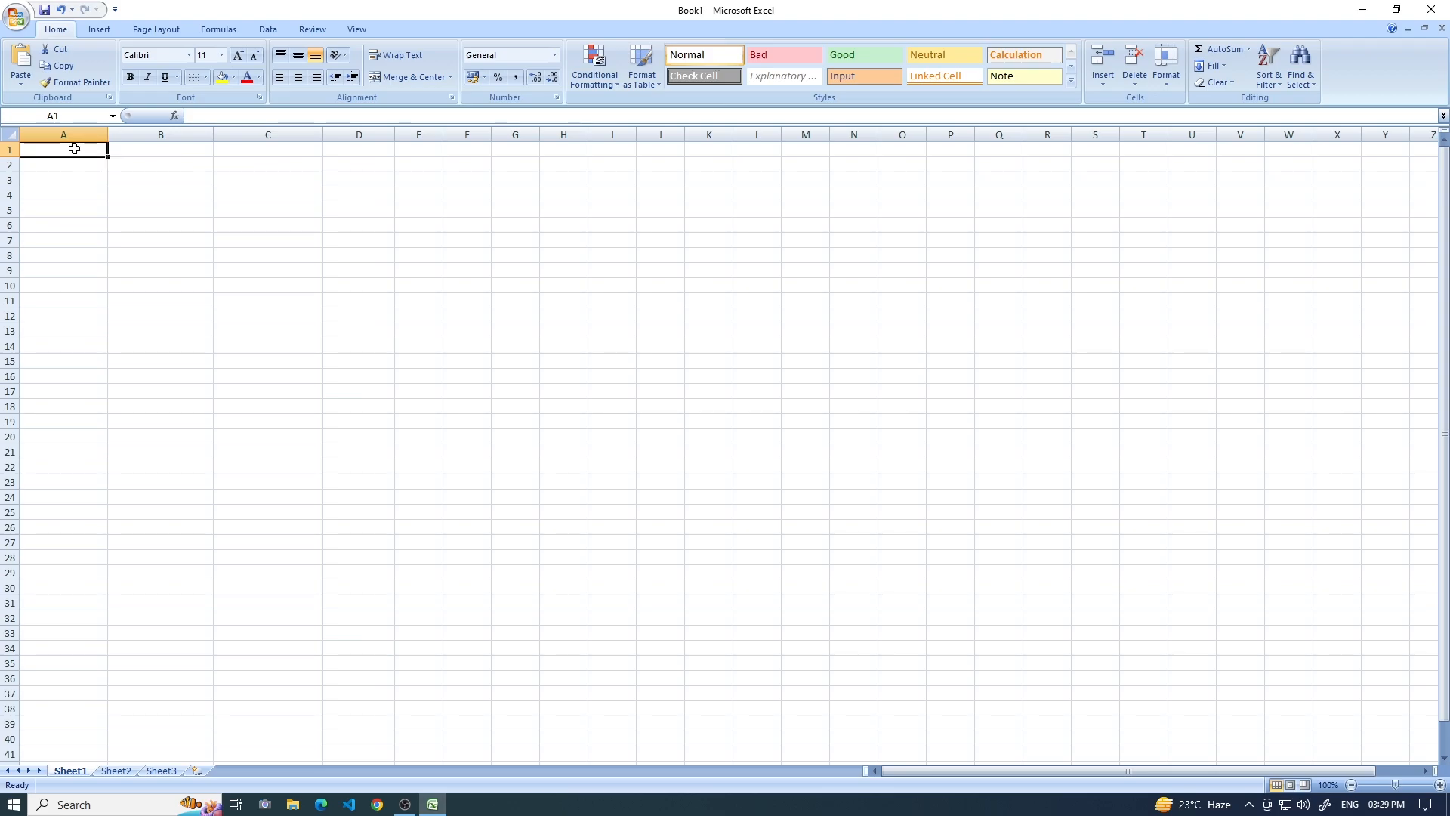
Enter the headers Students Name, Ben, Eng and Math in cells A1 through D1.
text(Studen)
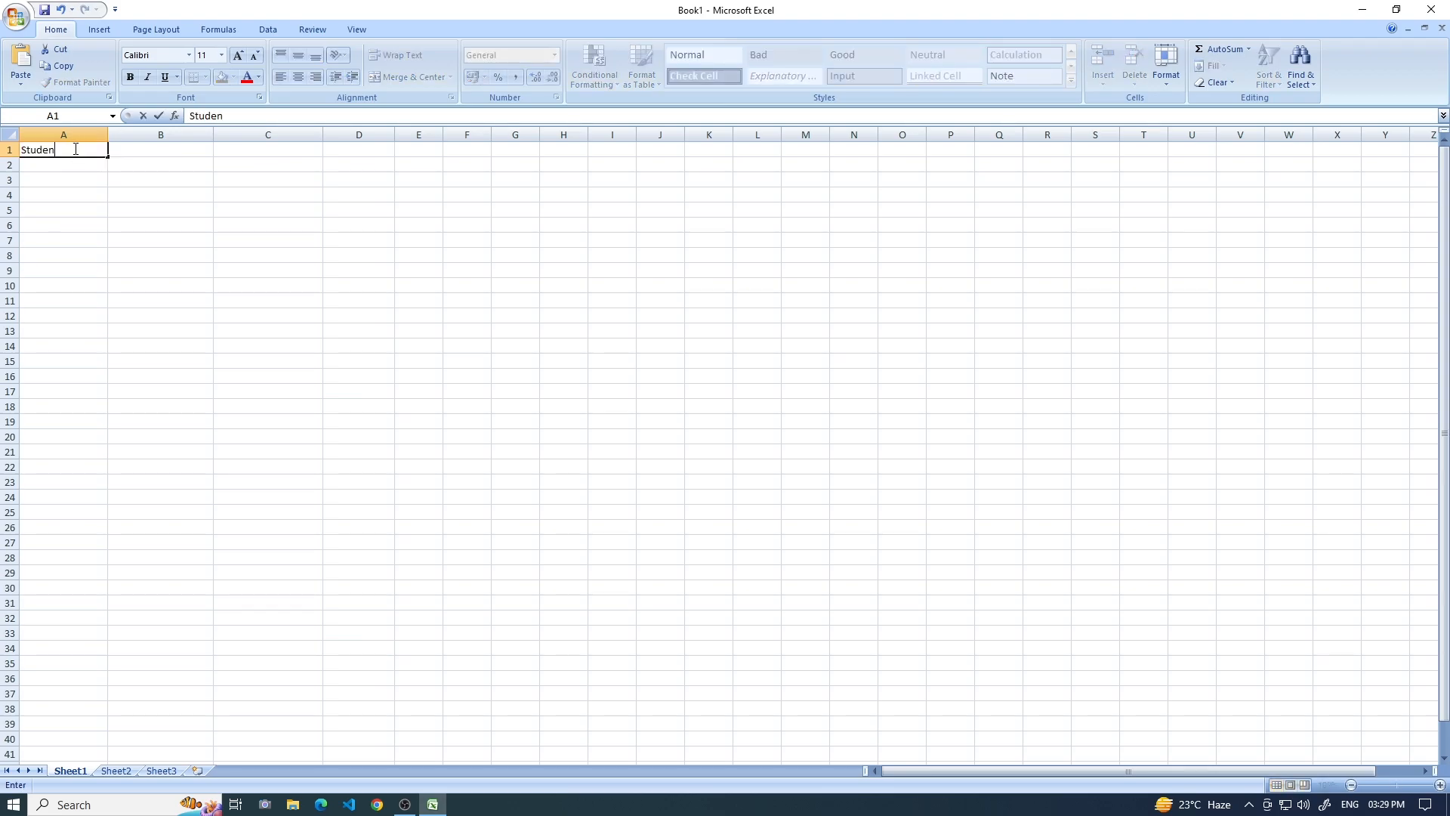
text(ts Name)
key(Tab)
text(Ben)
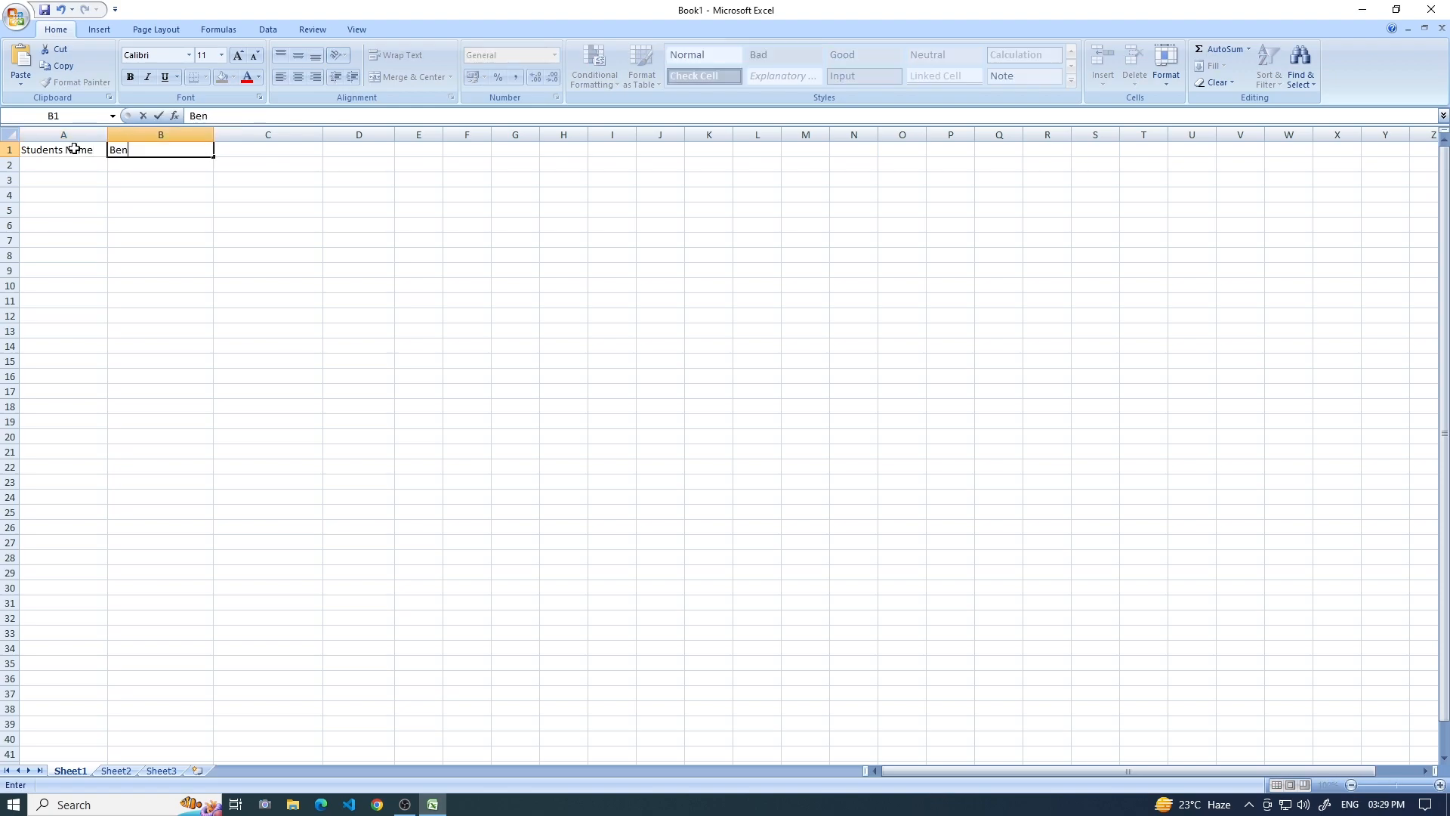
key(Tab)
text(Eng)
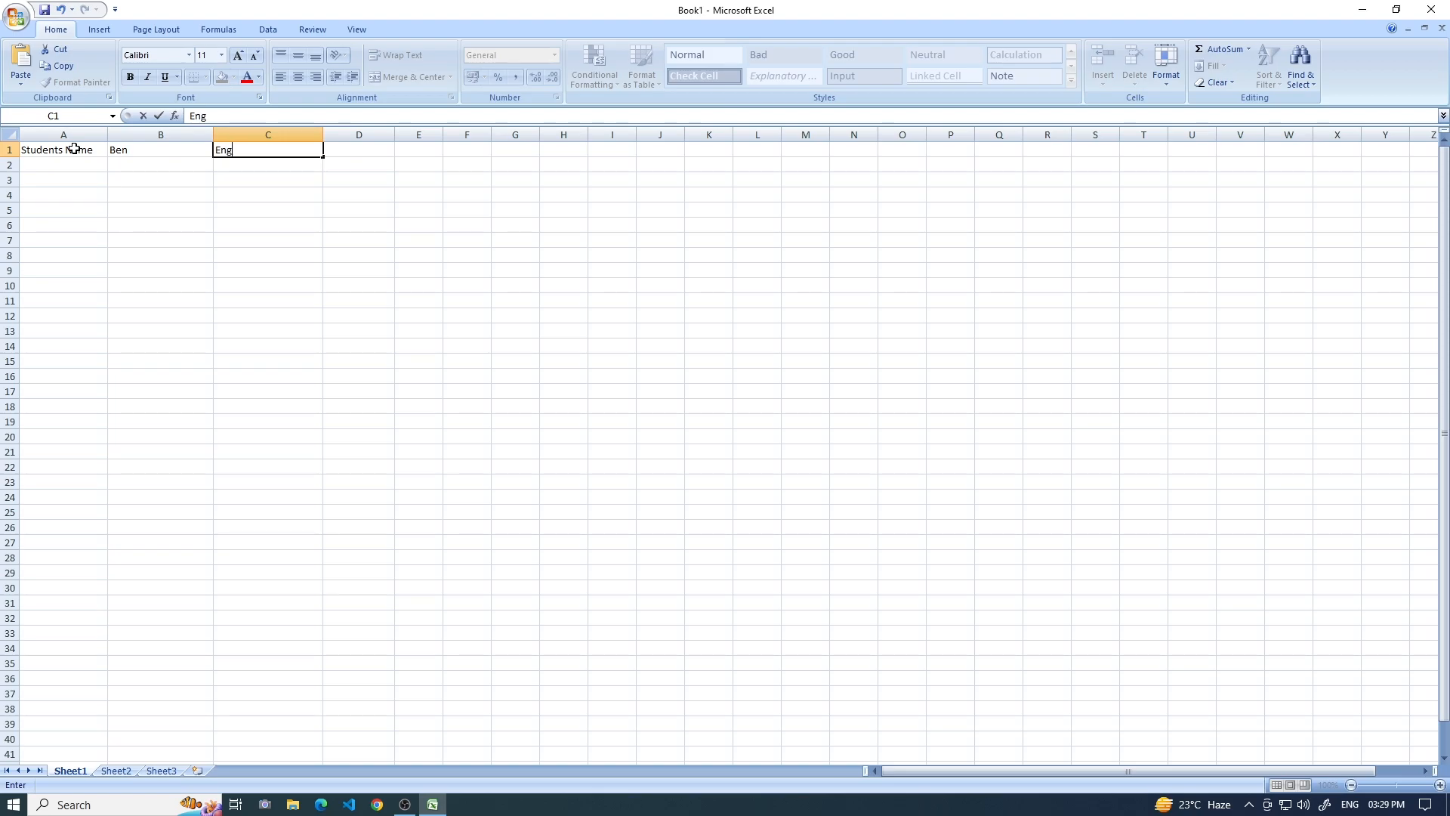
key(Tab)
text(Math)
key(Tab)
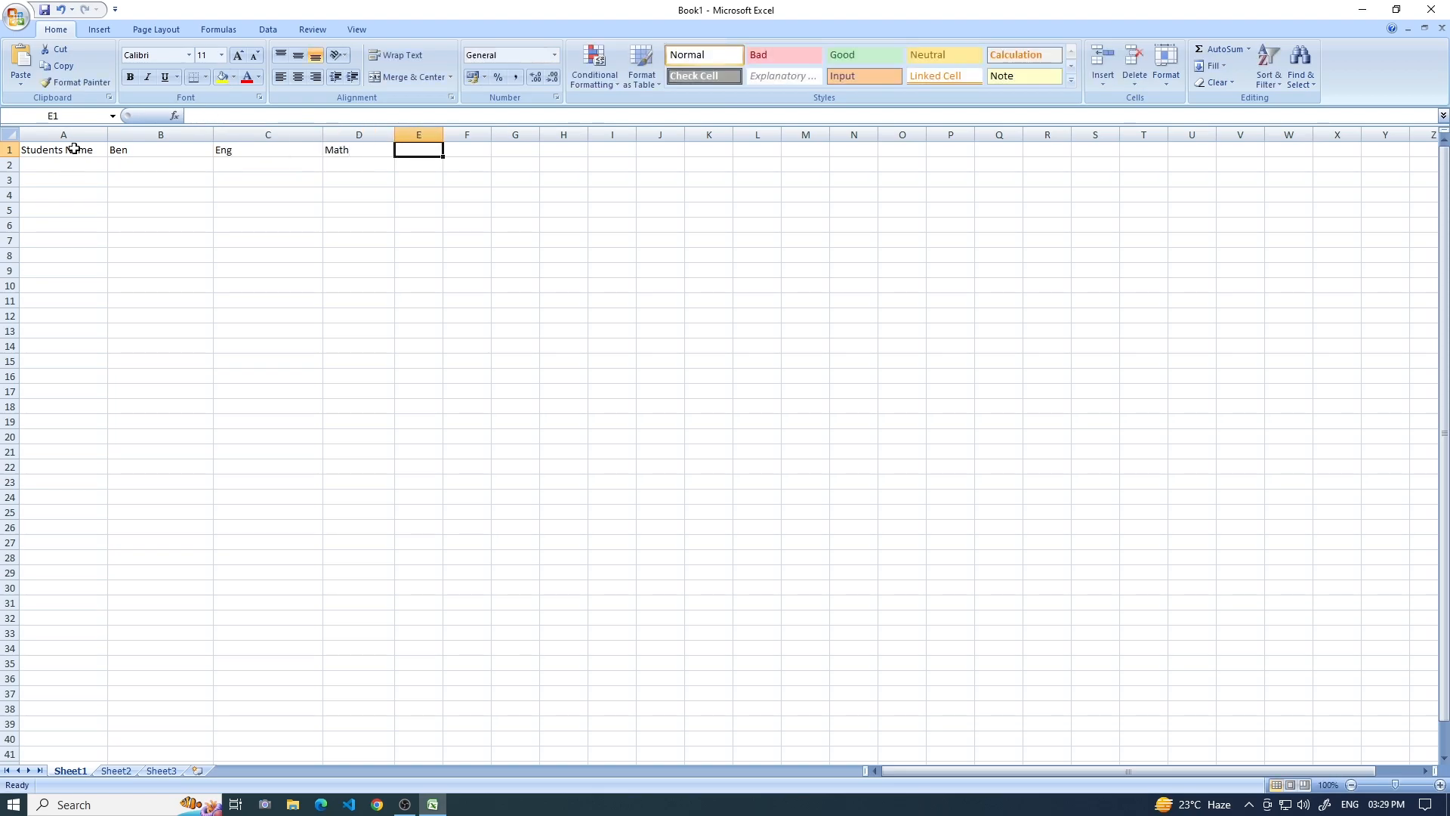
Add the headers Total, Average, Maximum and Minimum in cells E1 through H1.
text(Total)
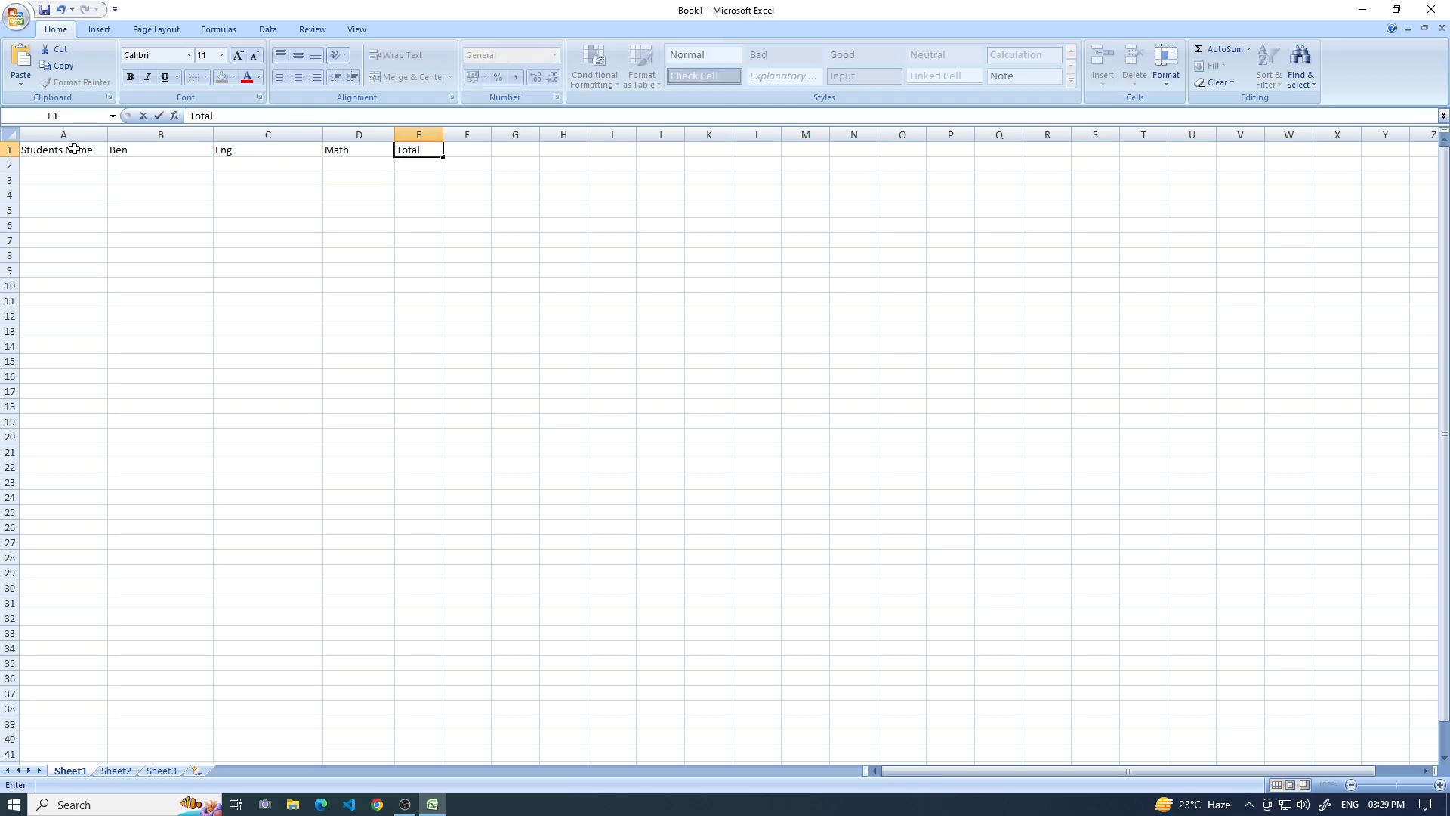
key(Tab)
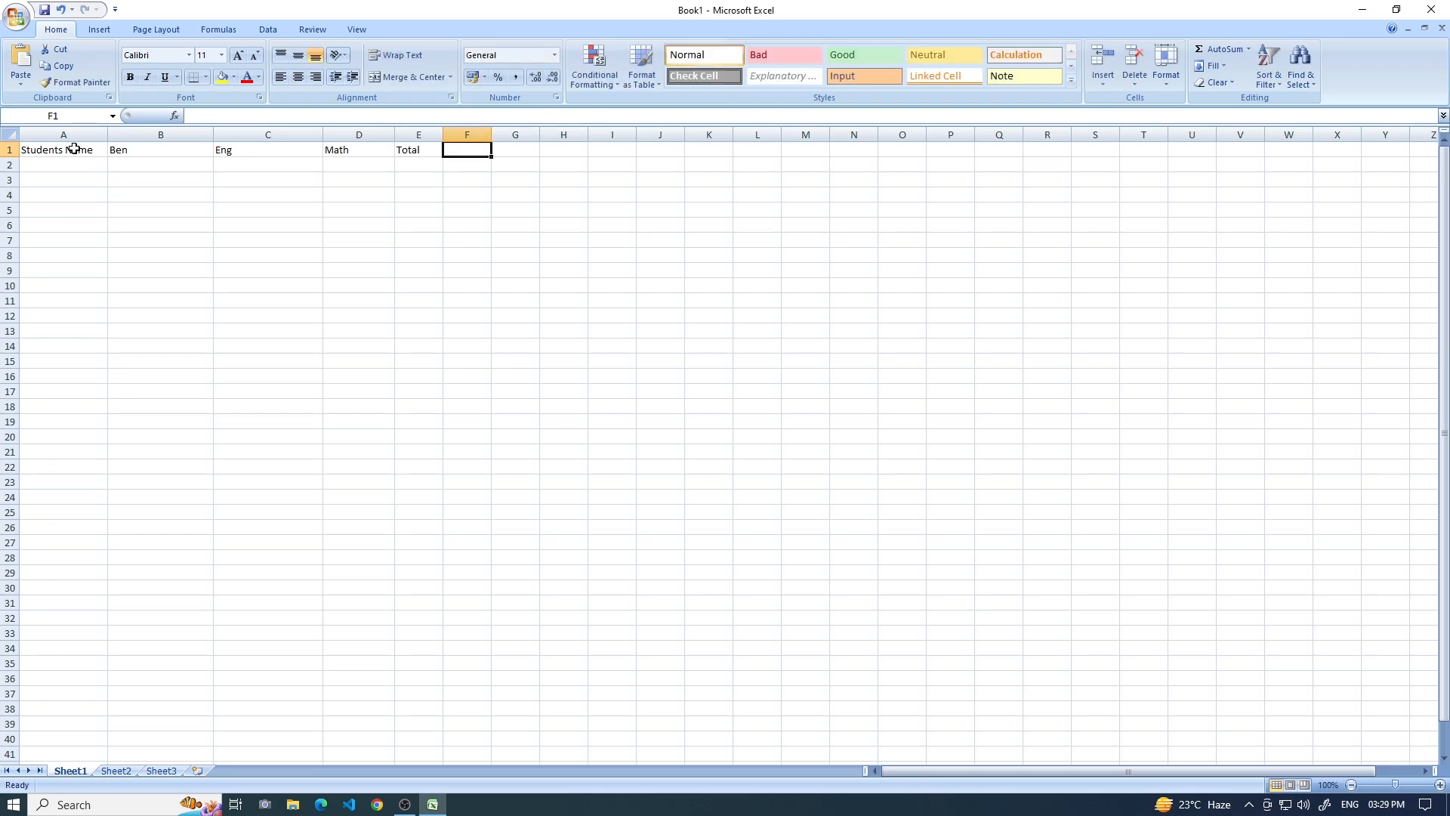
text(Average)
key(Tab)
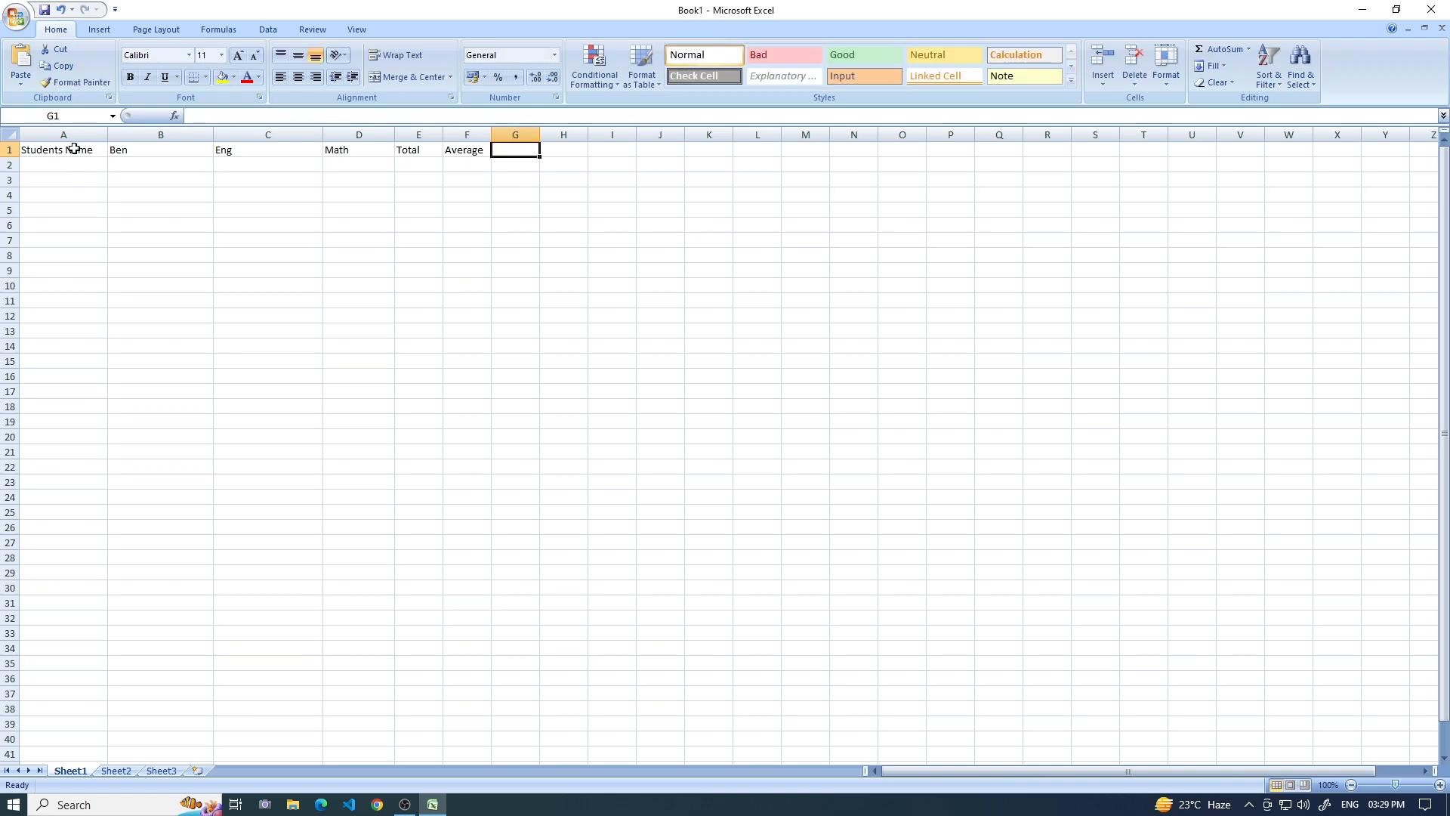
text(Maximum)
key(Tab)
text(M)
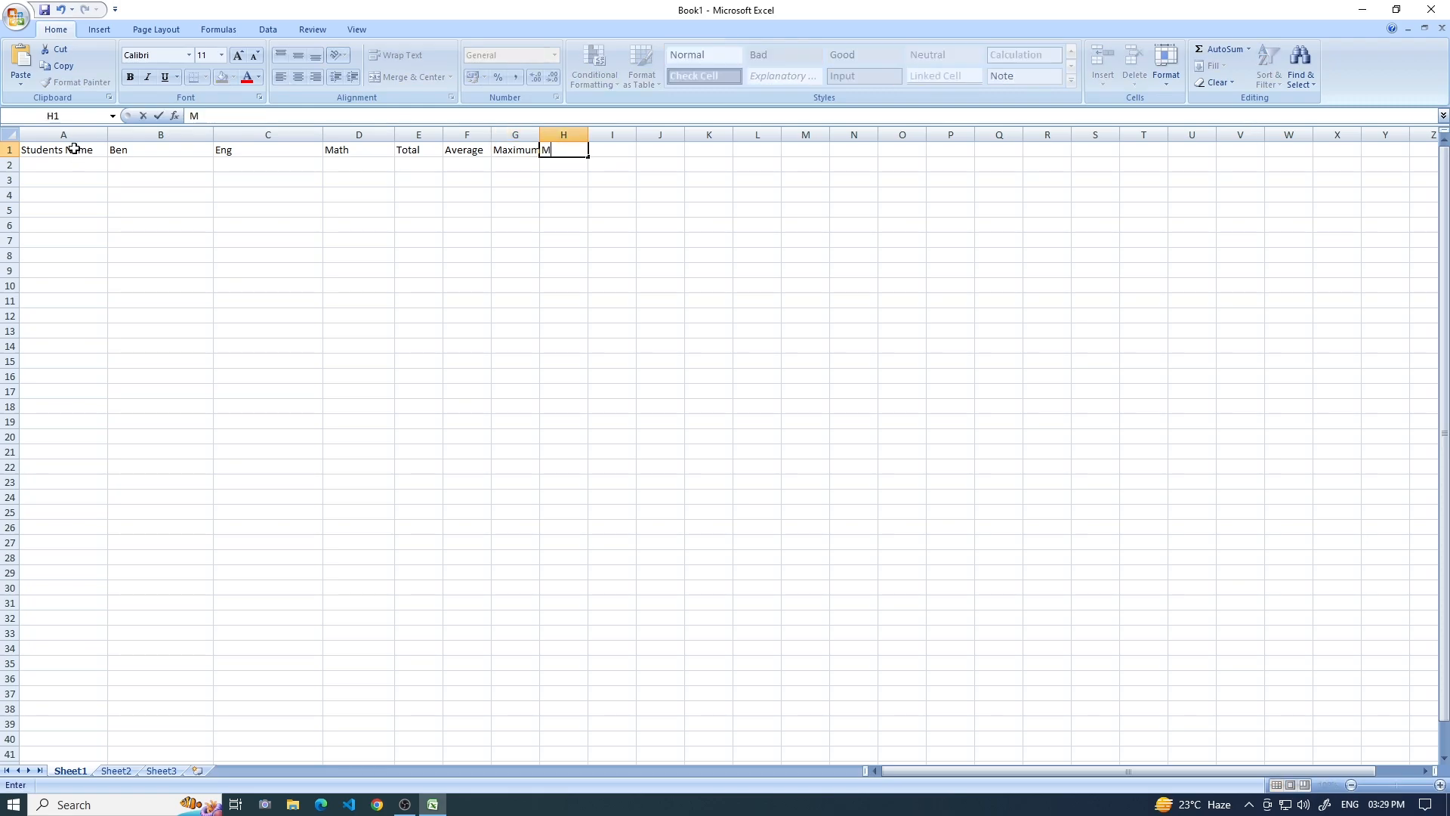
text(inimumu)
key(Tab)
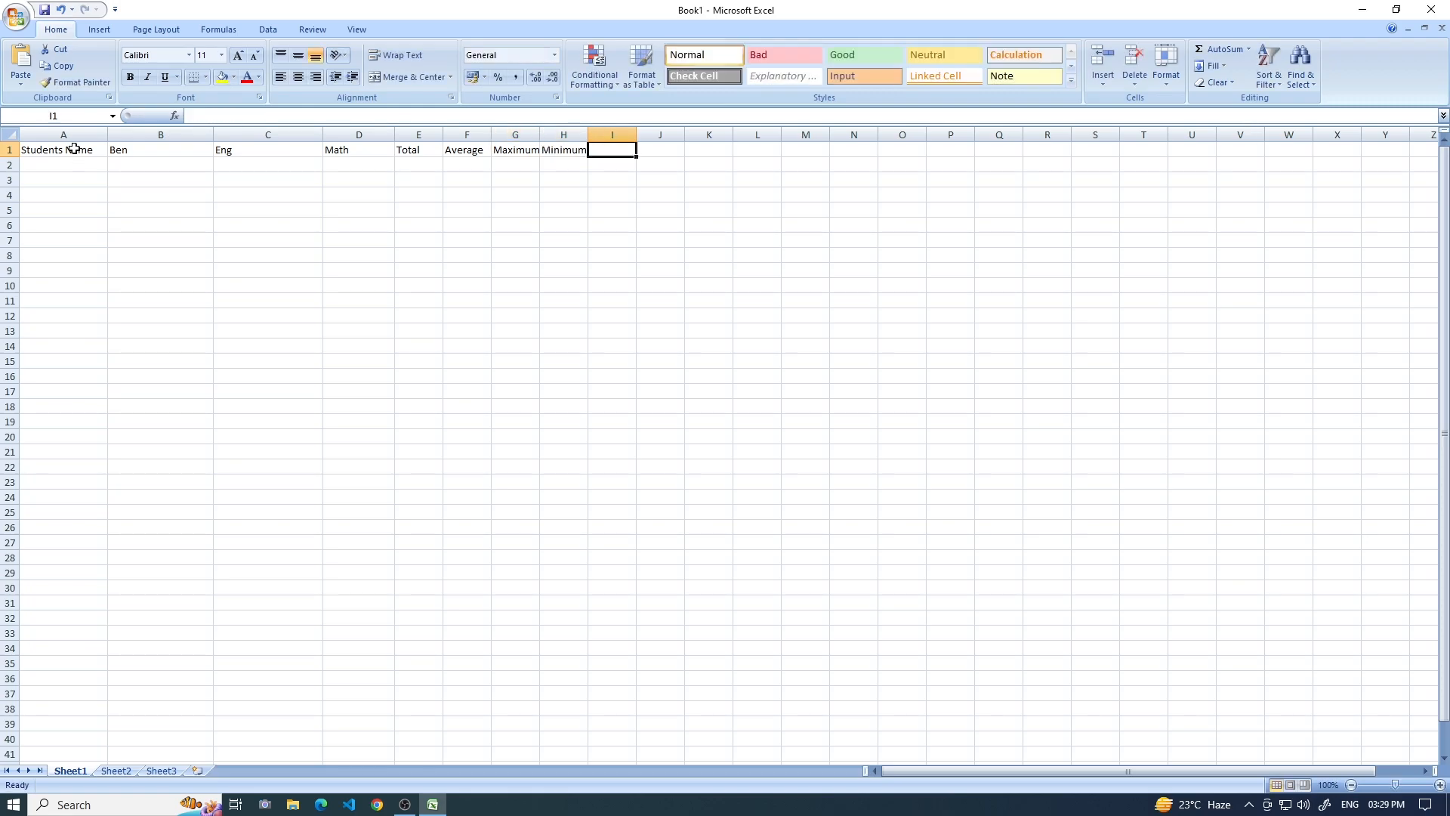
Complete the header row with Result, Grade and Rank in cells I1 through K1.
text(Result)
key(Tab)
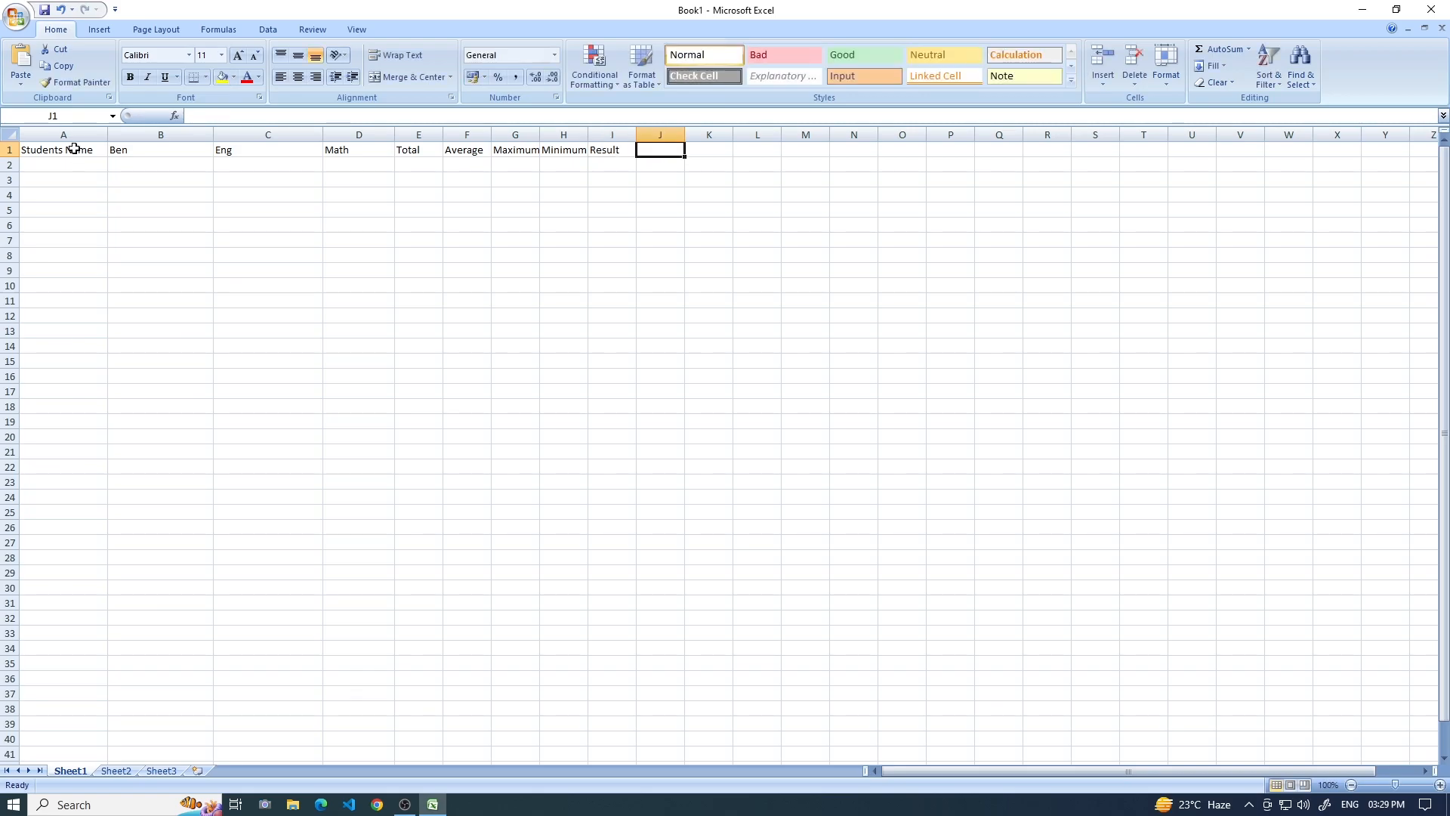
text(Grade)
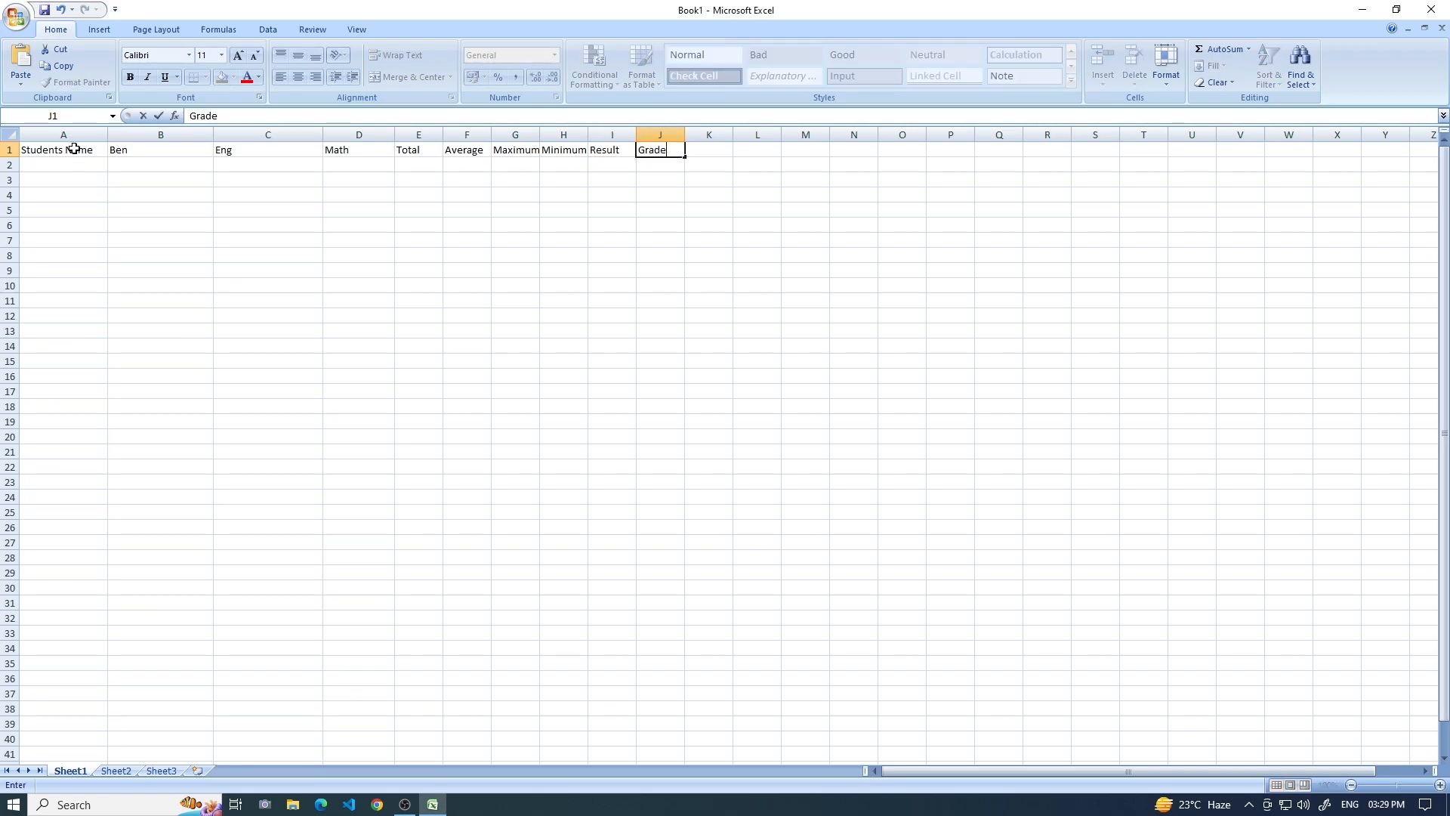
key(Tab)
text(Rank)
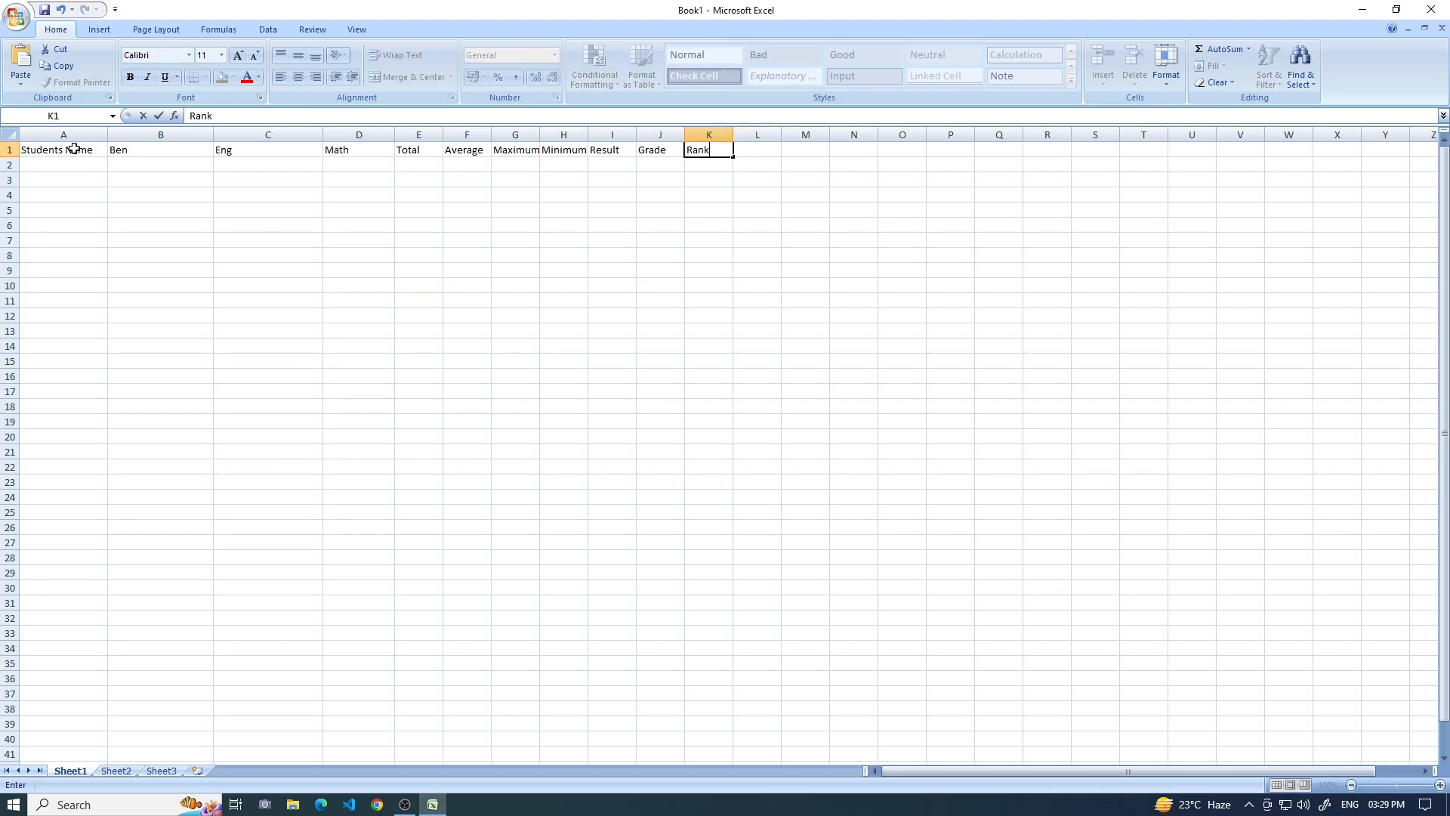
Widen columns F, G and H so the Average, Maximum and Minimum headers fit.
click(492, 136)
click(474, 151)
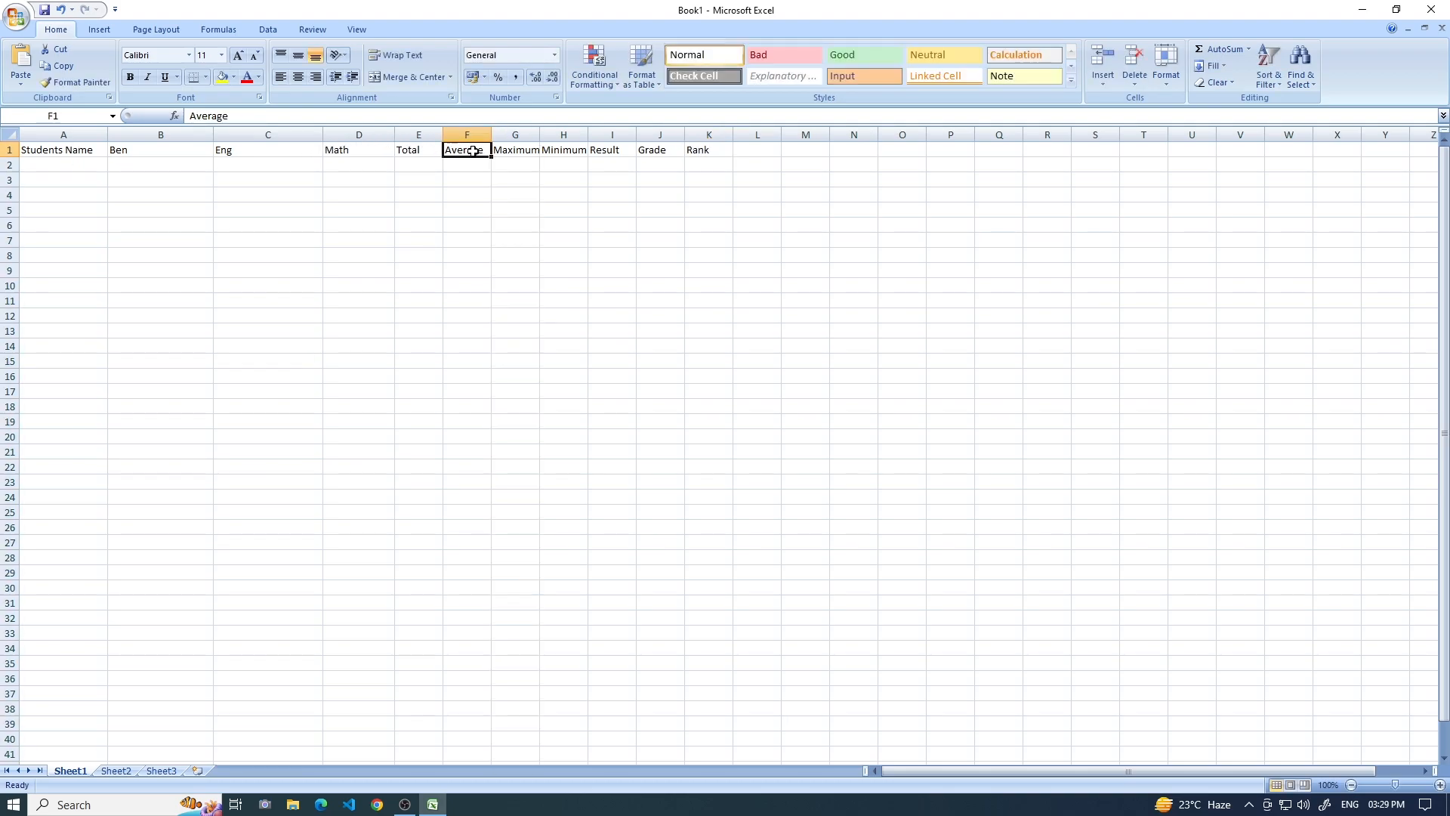
drag(491, 135, 681, 136)
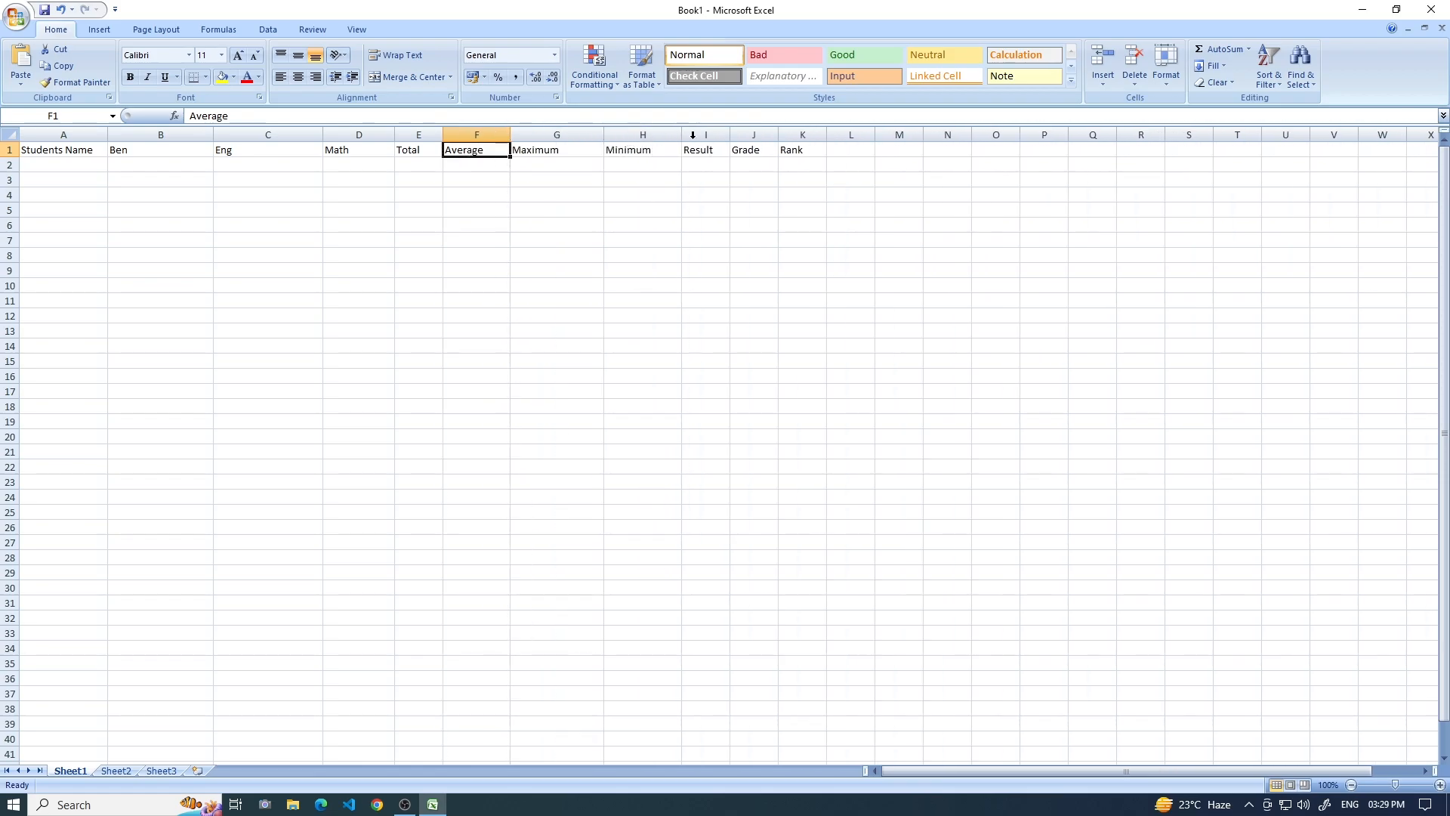
Fill row 2 with the first student's name and the marks 54 for Ben, 59 for Eng and 63 for Math.
click(67, 161)
text(Ram)
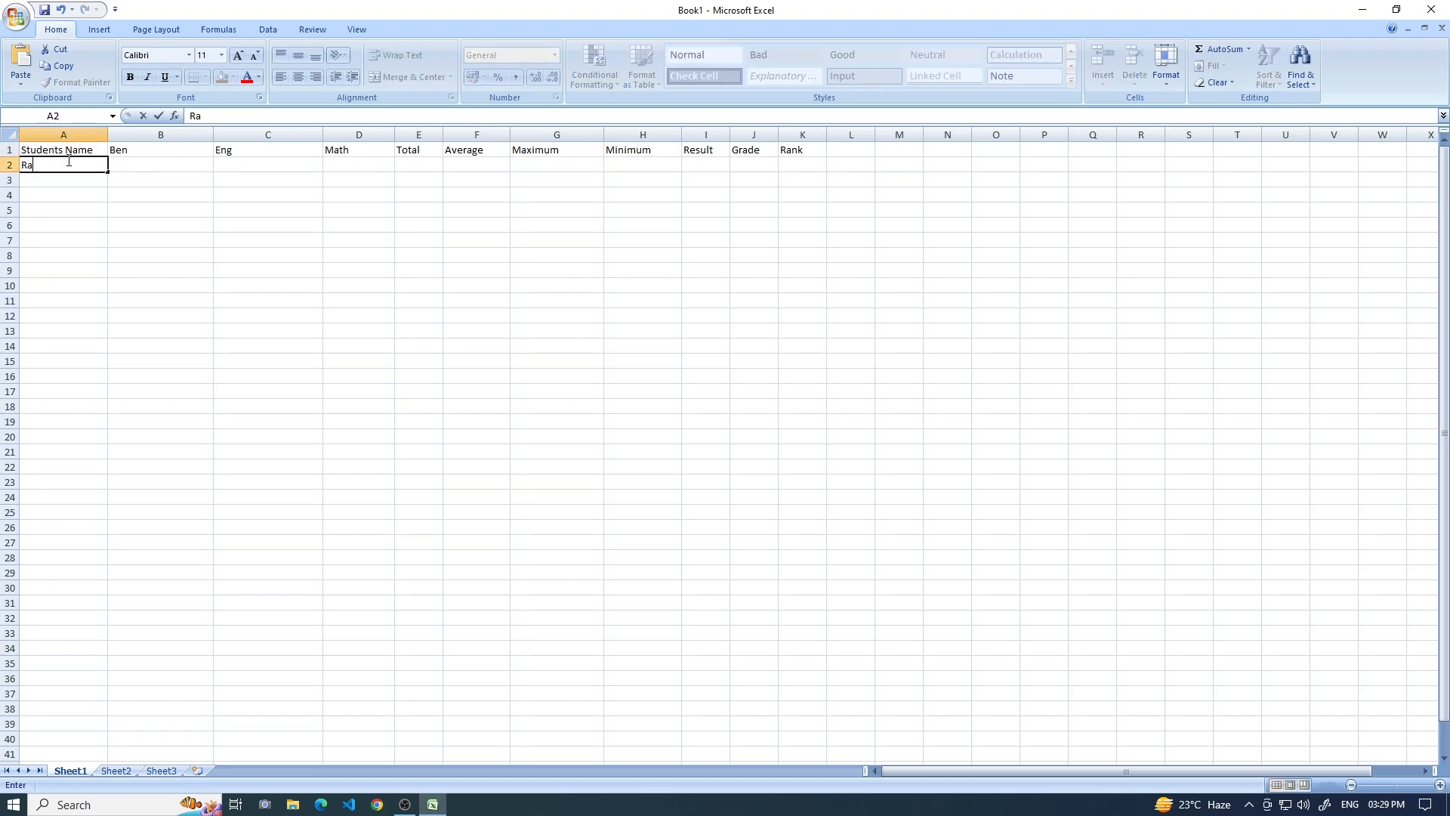
click(151, 161)
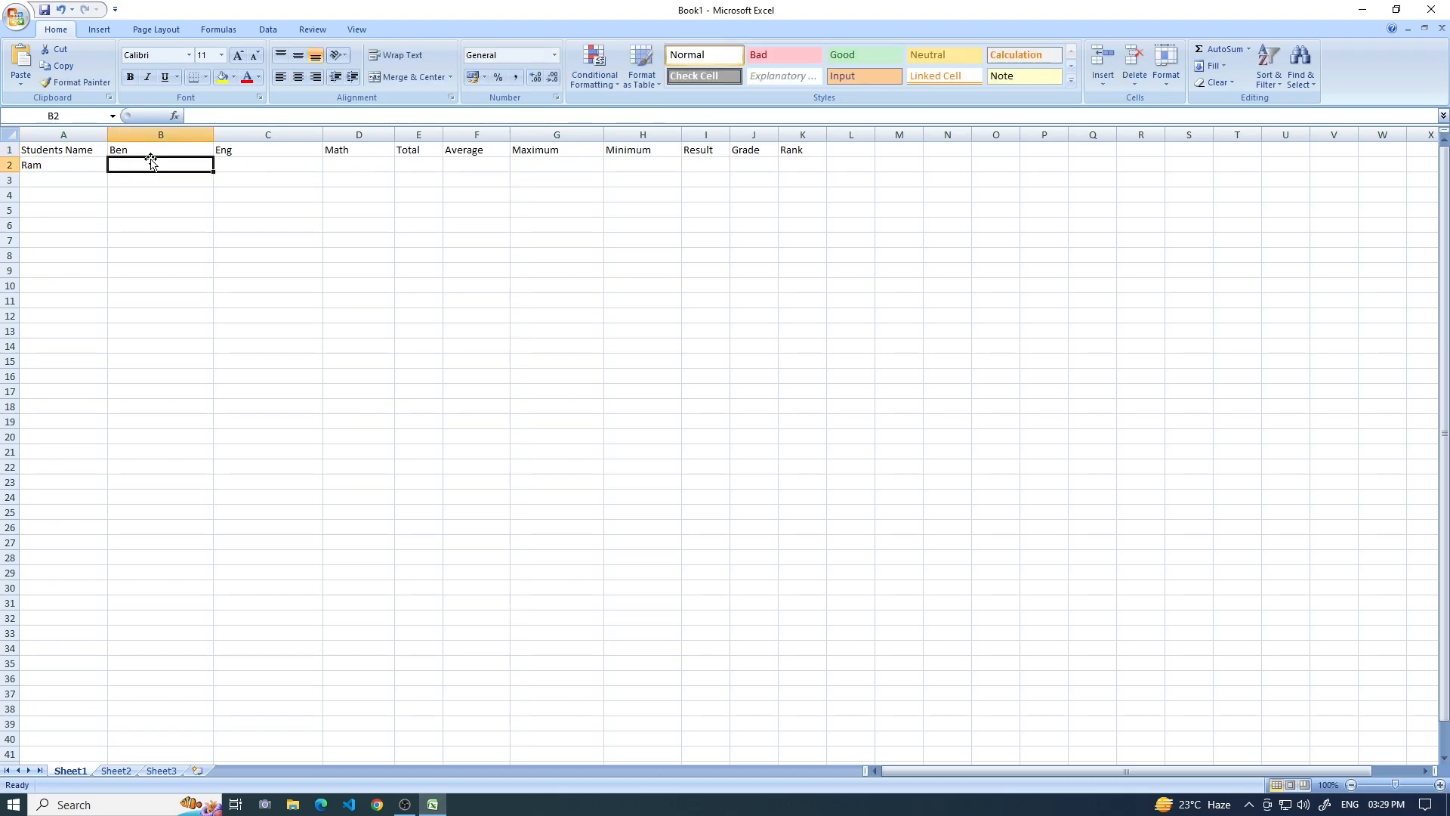
text(54)
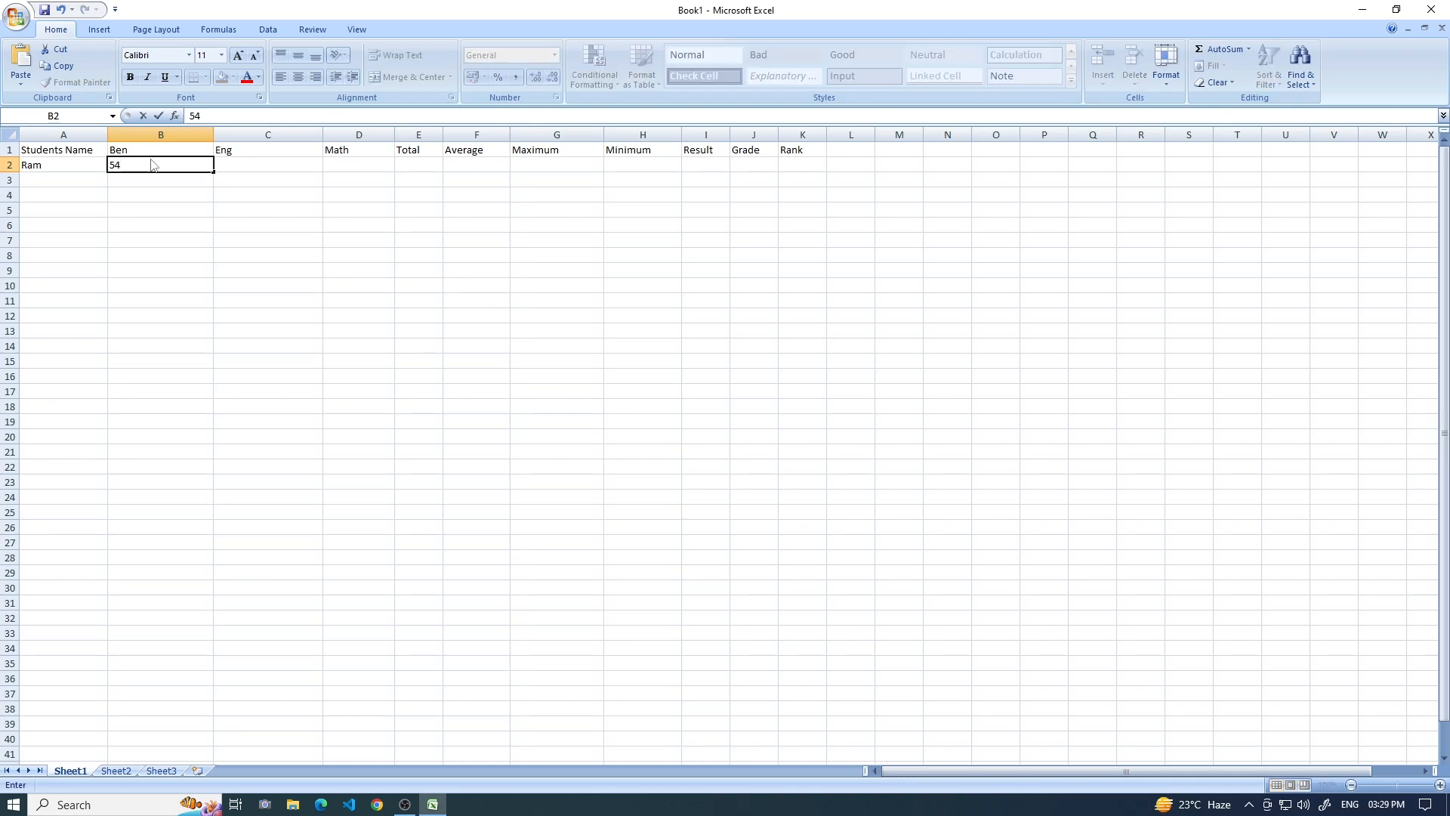
key(Tab)
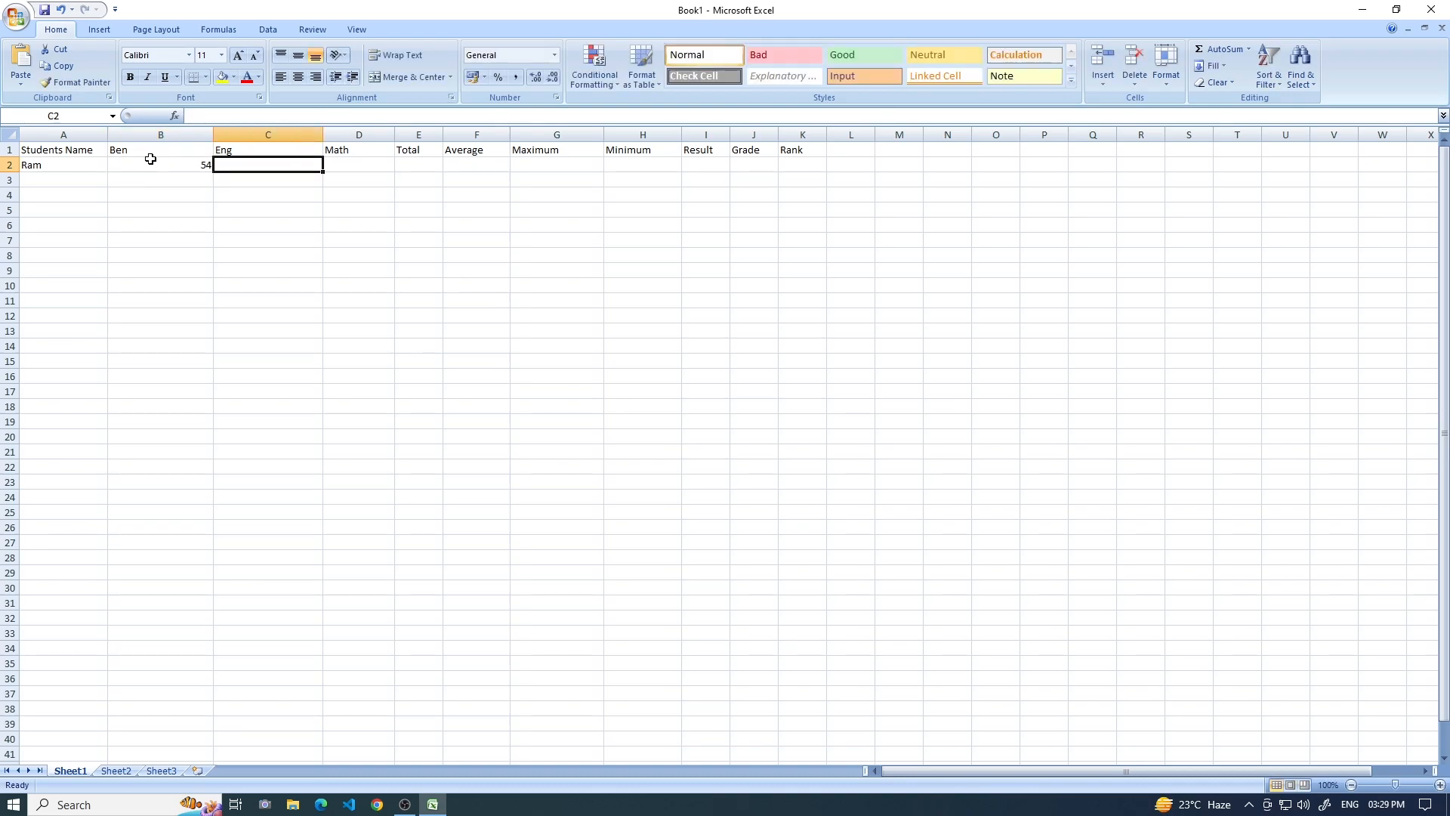
text(59)
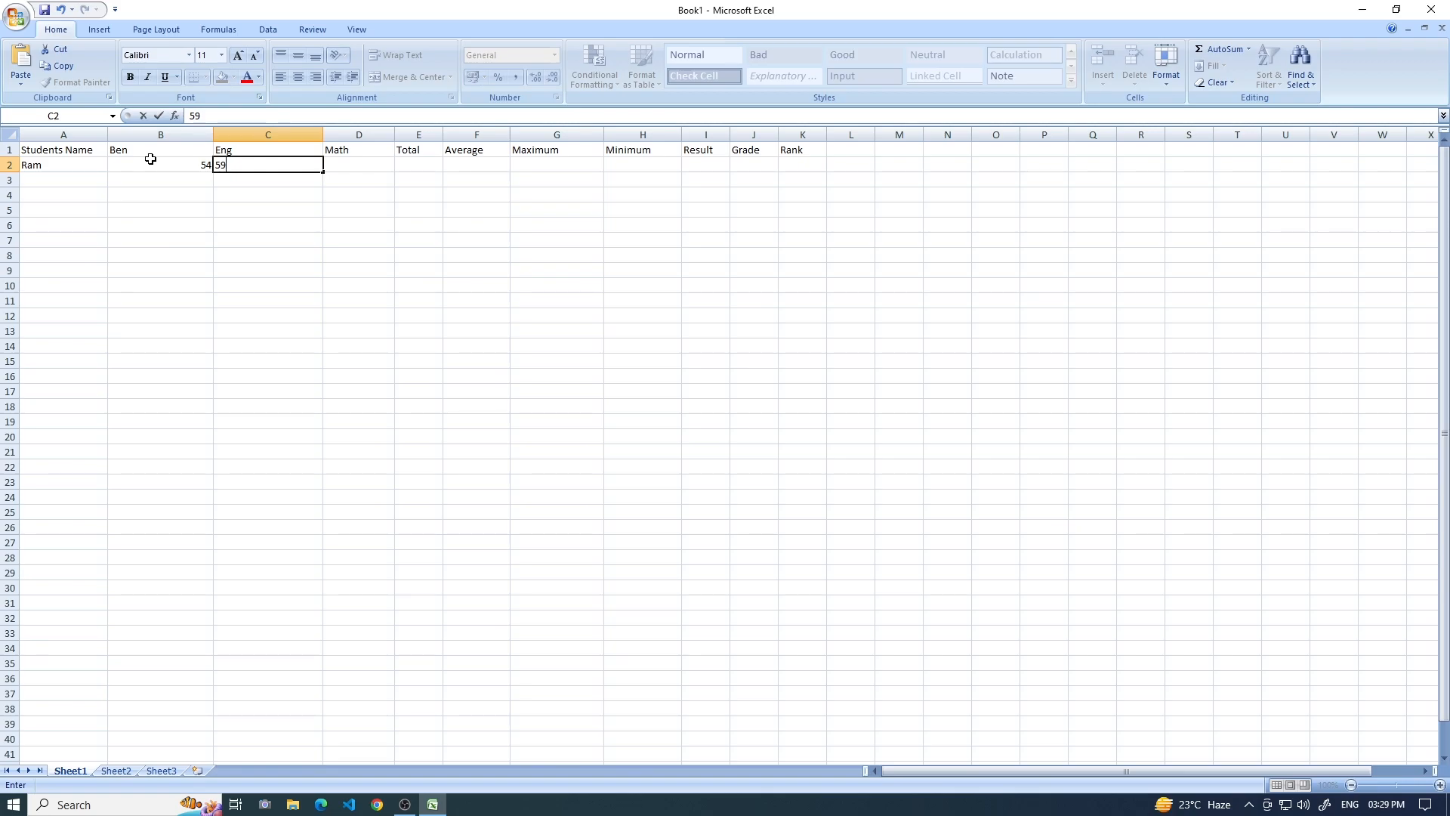
key(Tab)
text(63)
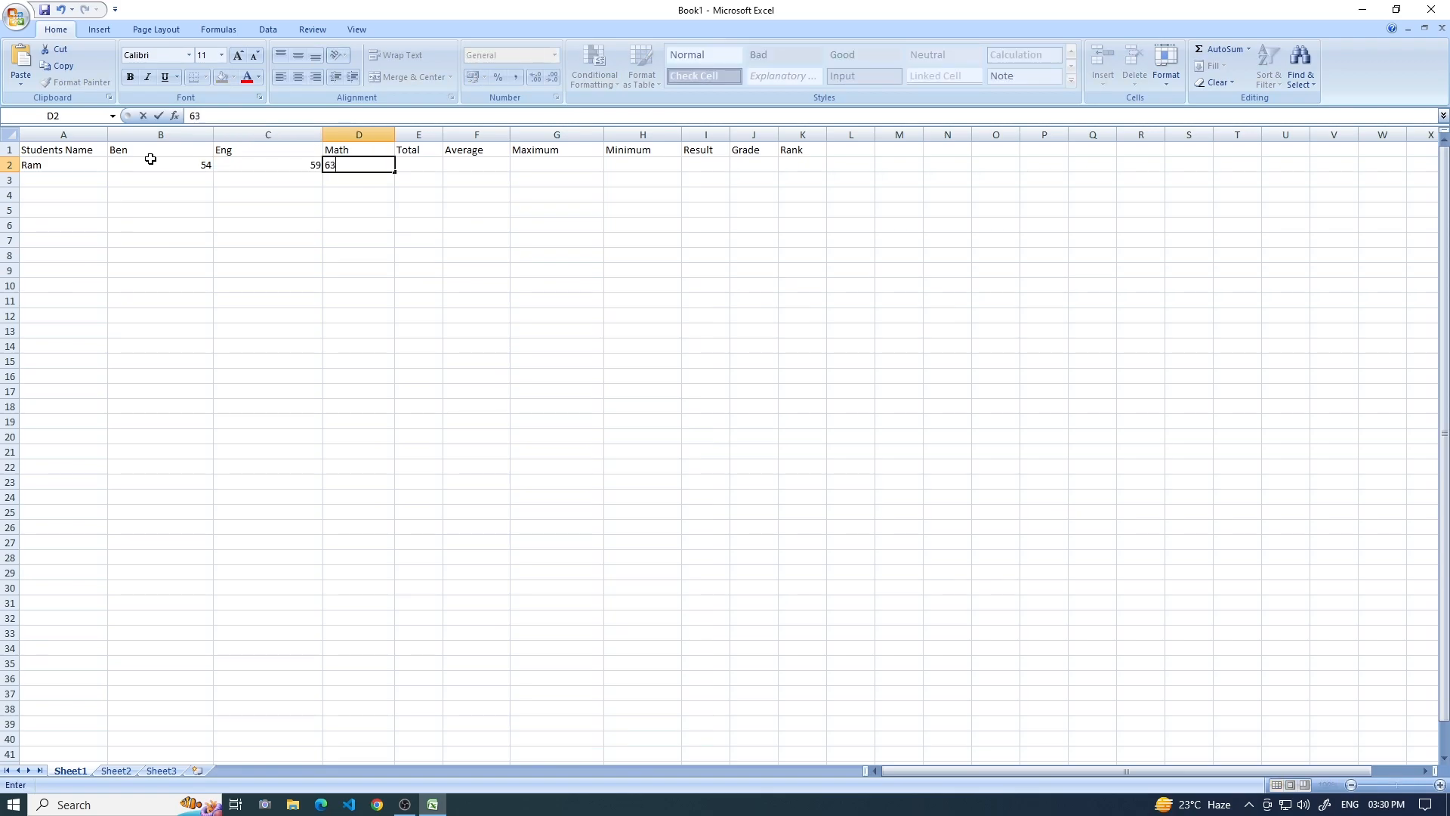
Fill row 3 with the second student's name and the marks 58 for Ben, 42 for Eng and 40 for Math.
click(56, 174)
text(Geeta)
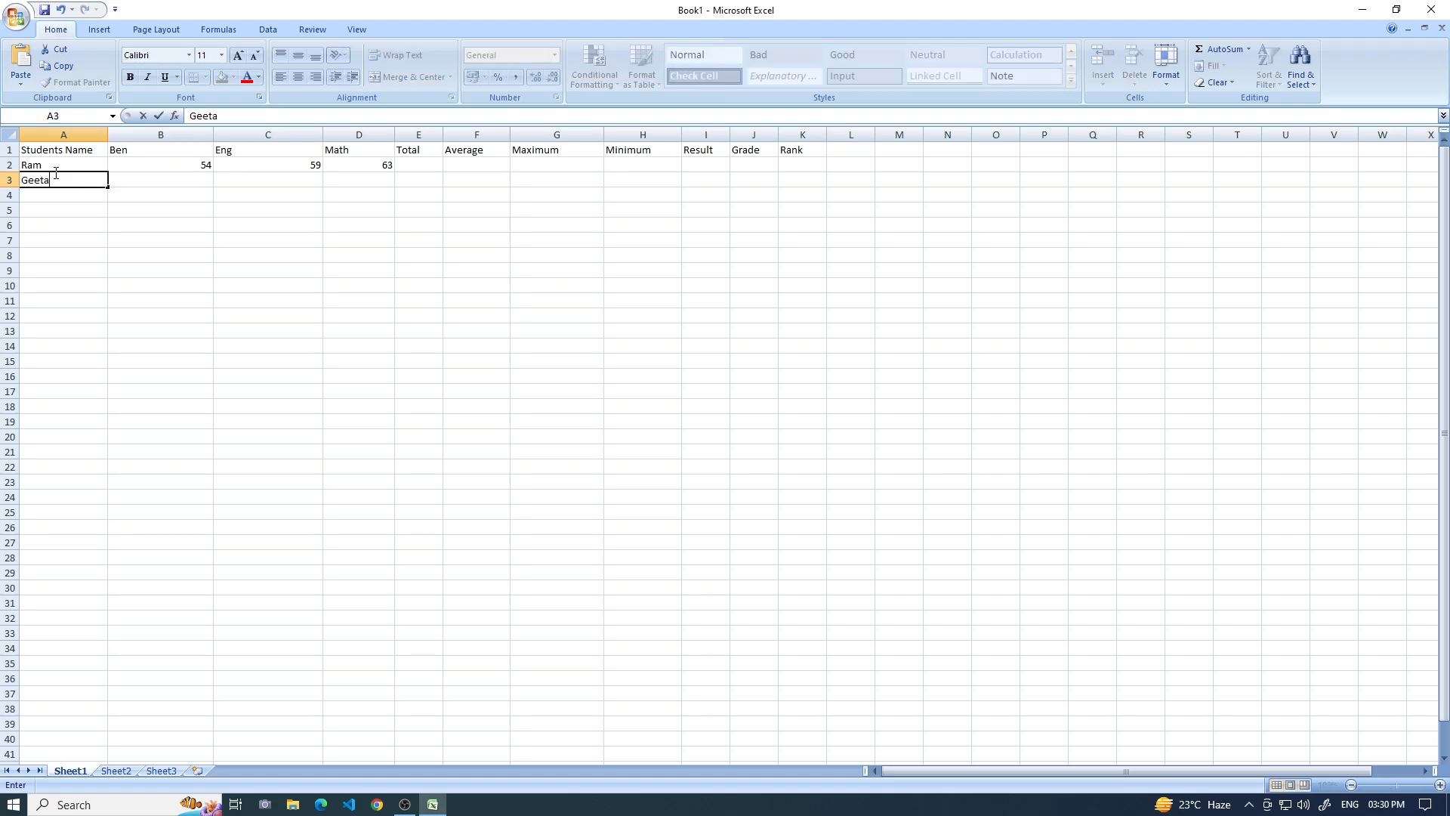
click(152, 178)
text(58)
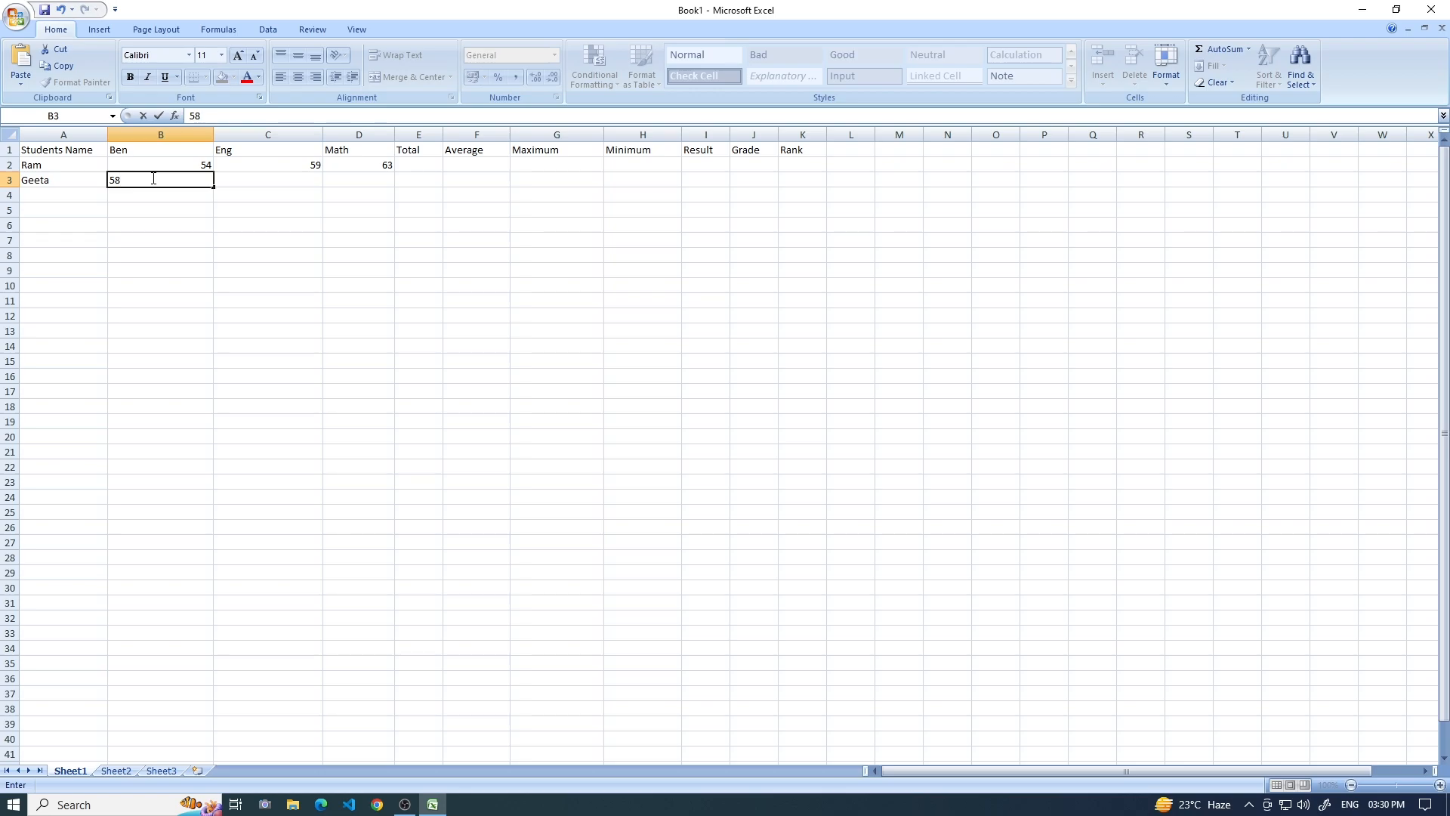
key(Tab)
text(4)
key(Tab)
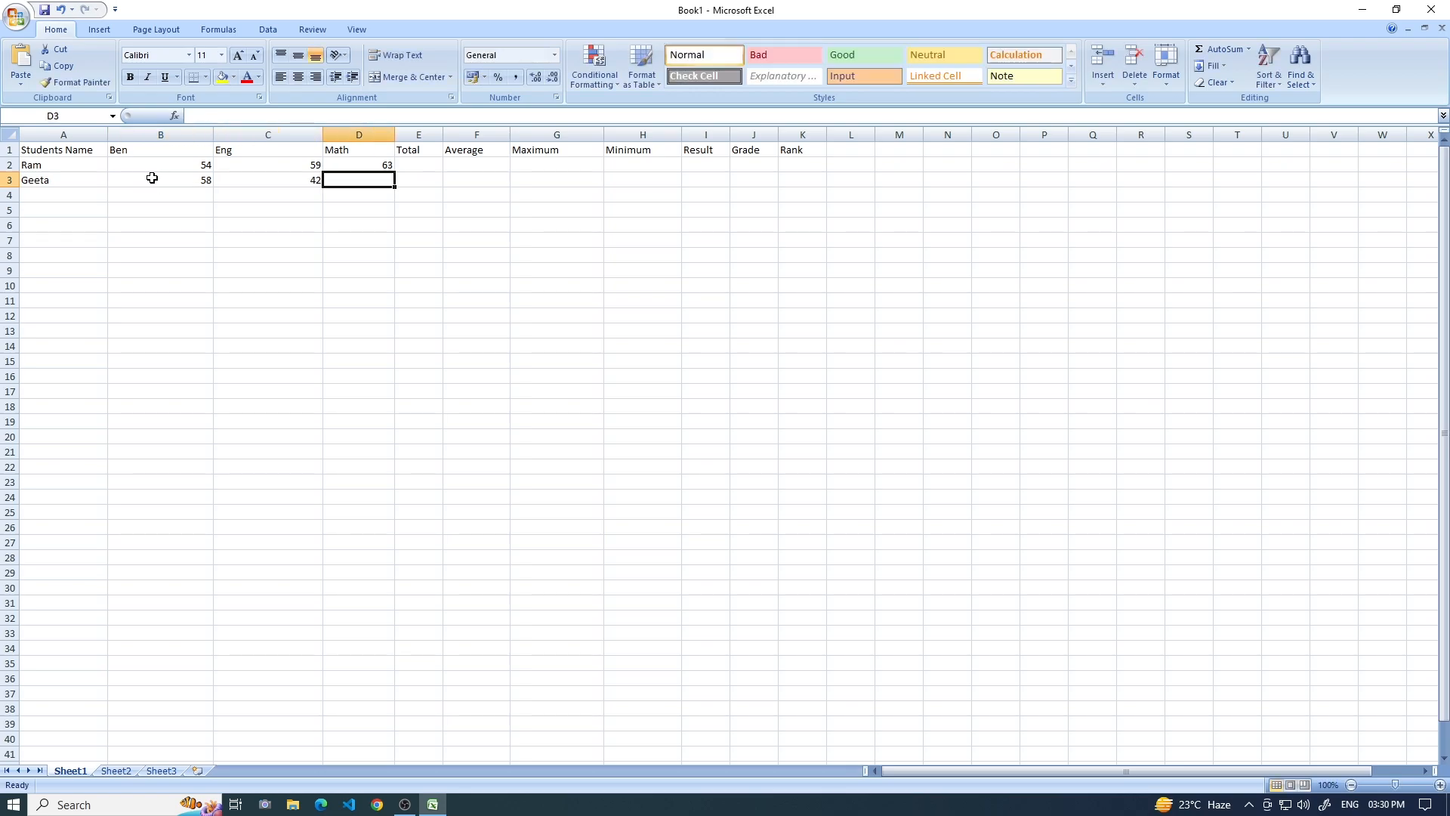
text(40)
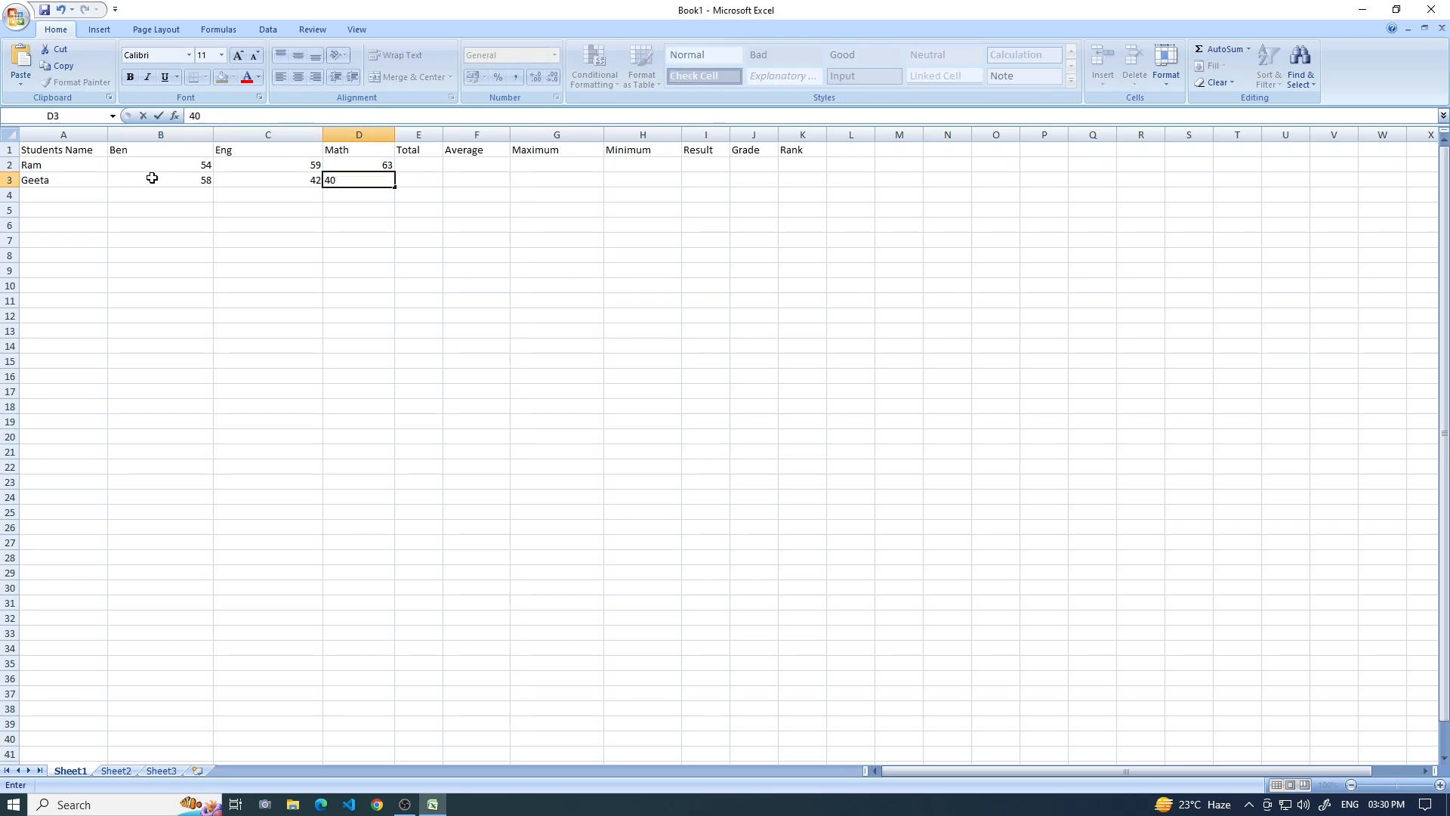
Fill row 4 with the third student's name and the marks 58 for Ben, 54 for Eng and 45 for Math.
click(83, 196)
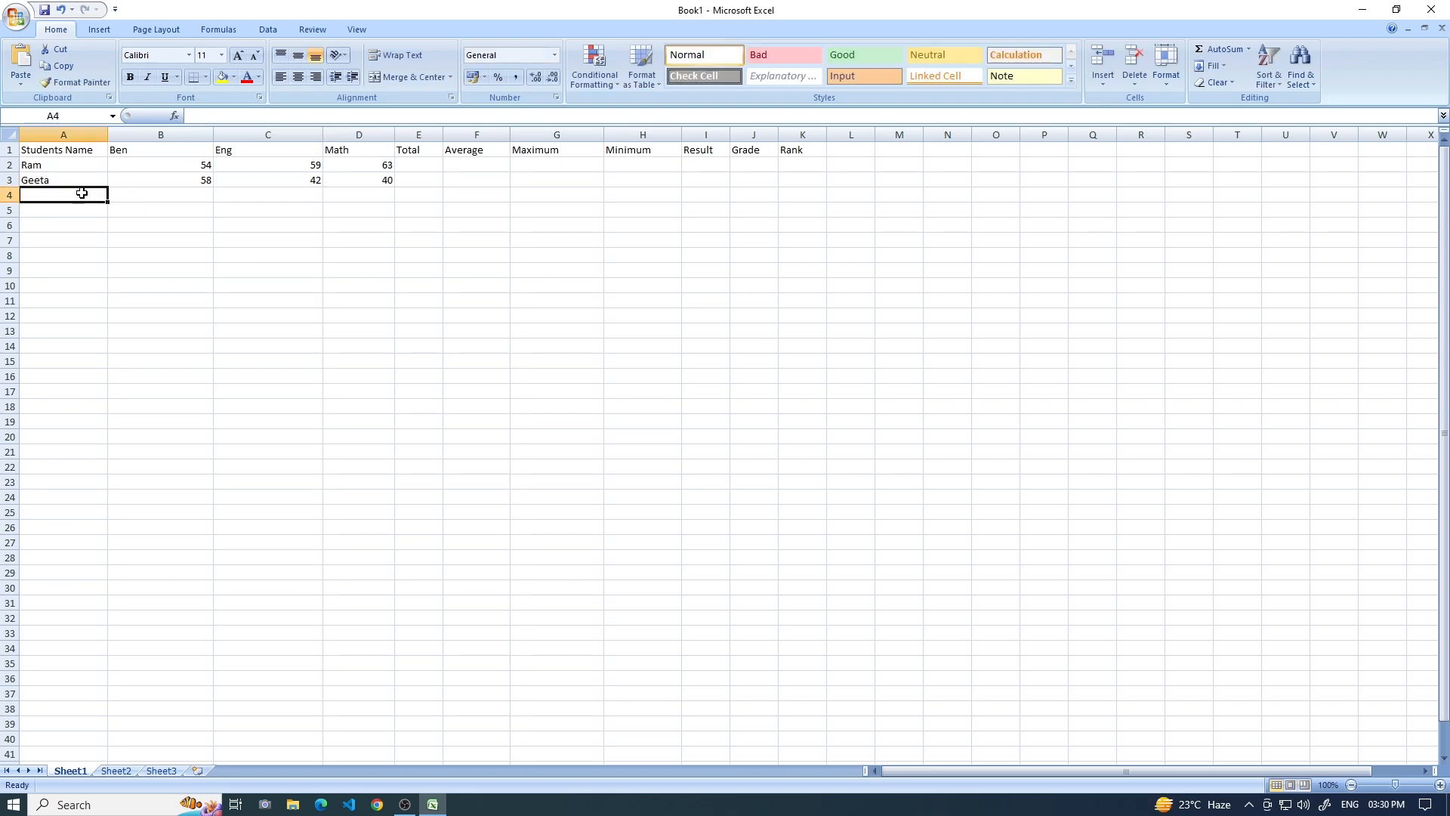
text(Dipu)
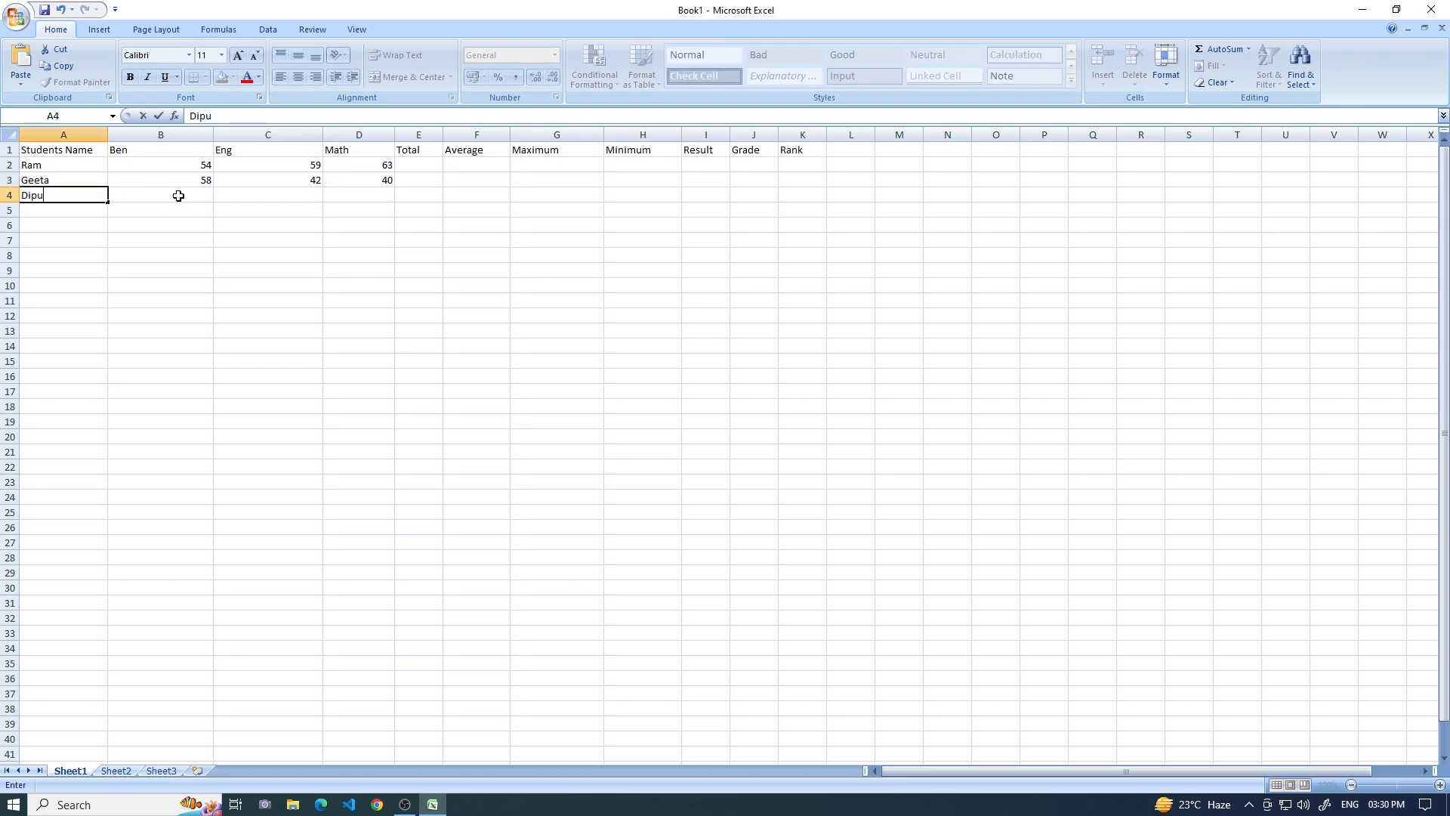
click(178, 197)
text(58)
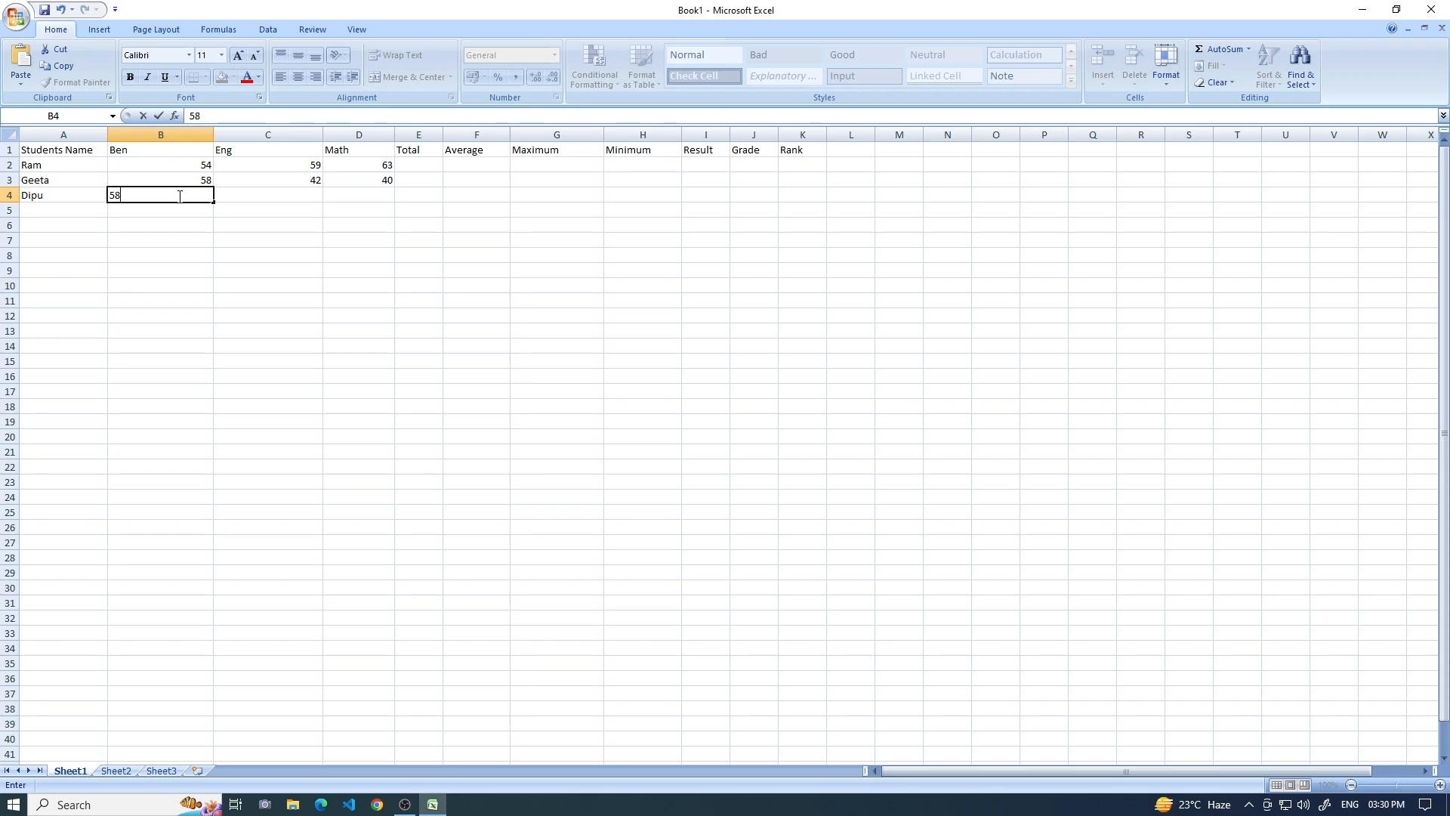
key(ctrl+Return)
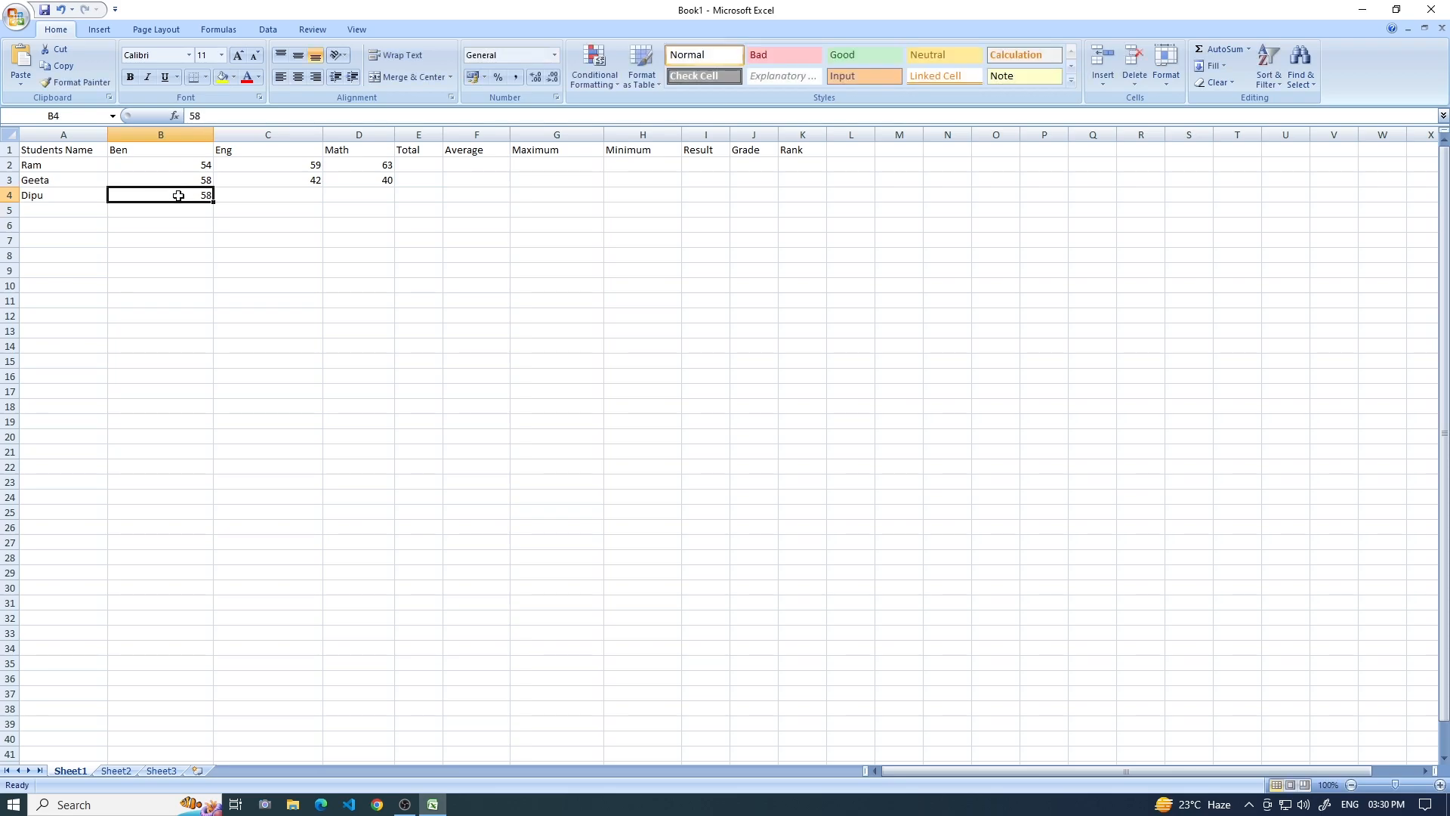
key(Right)
text(540)
key(BackSpace)
key(Right)
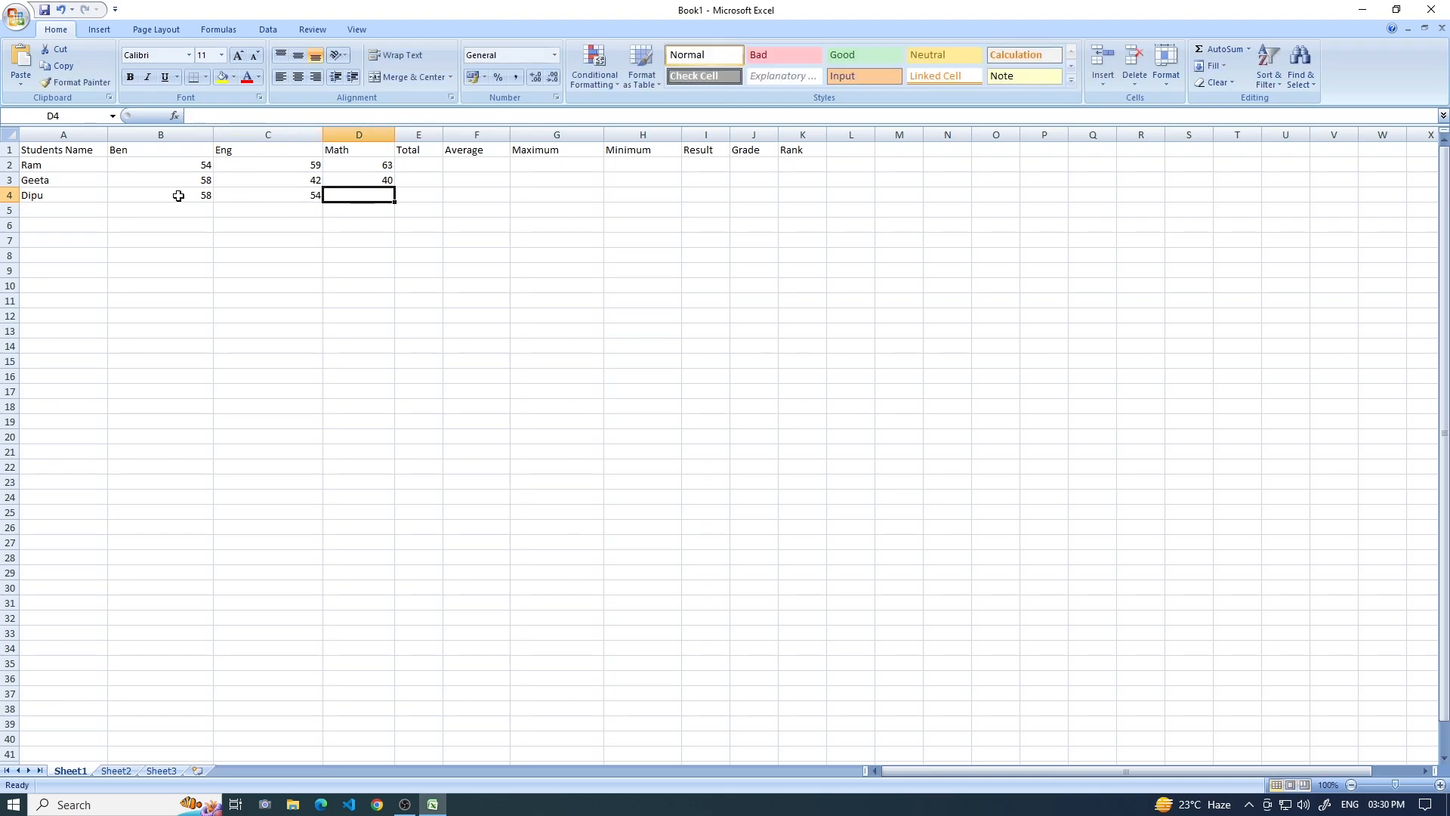
text(45)
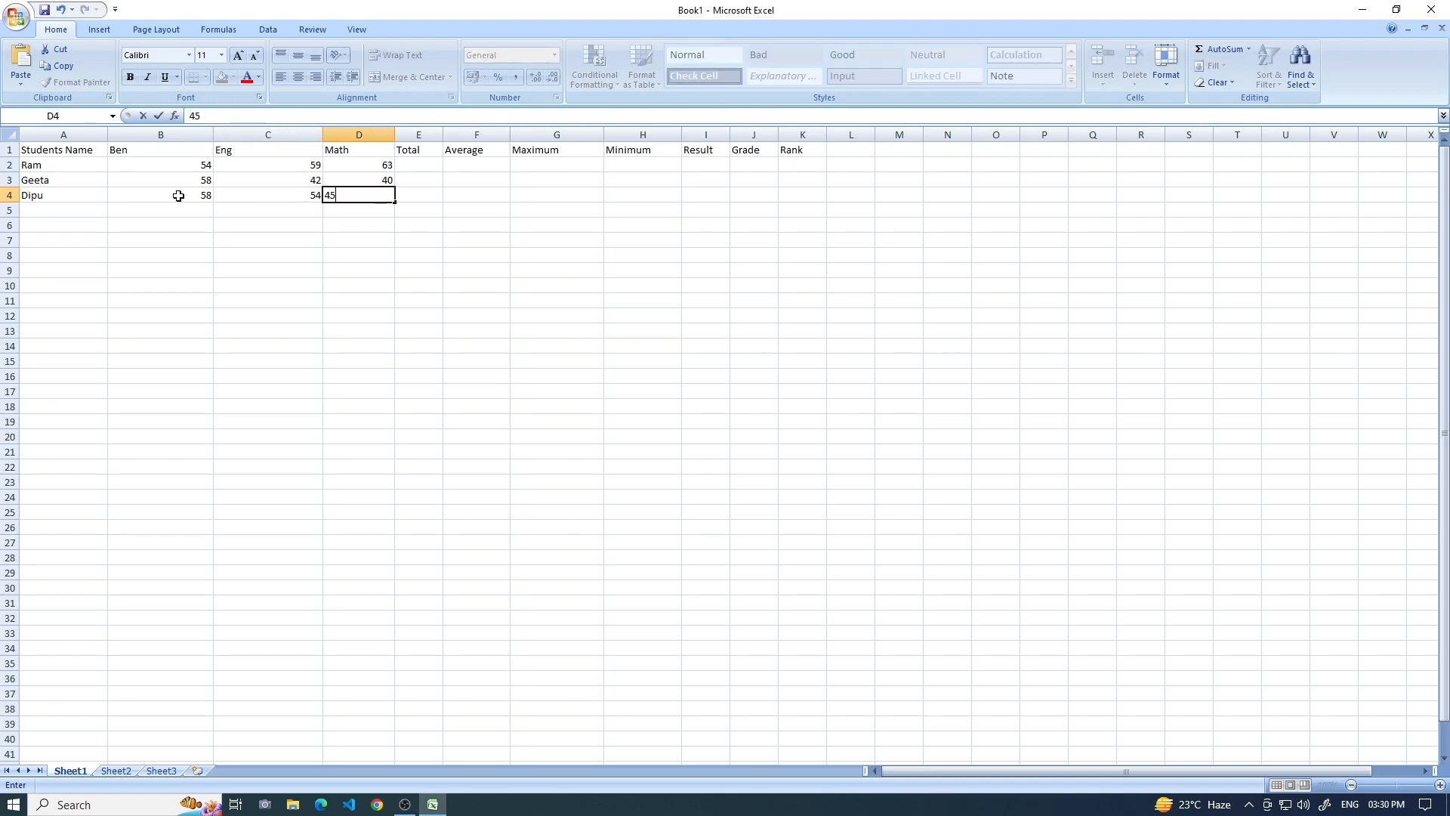
key(Right)
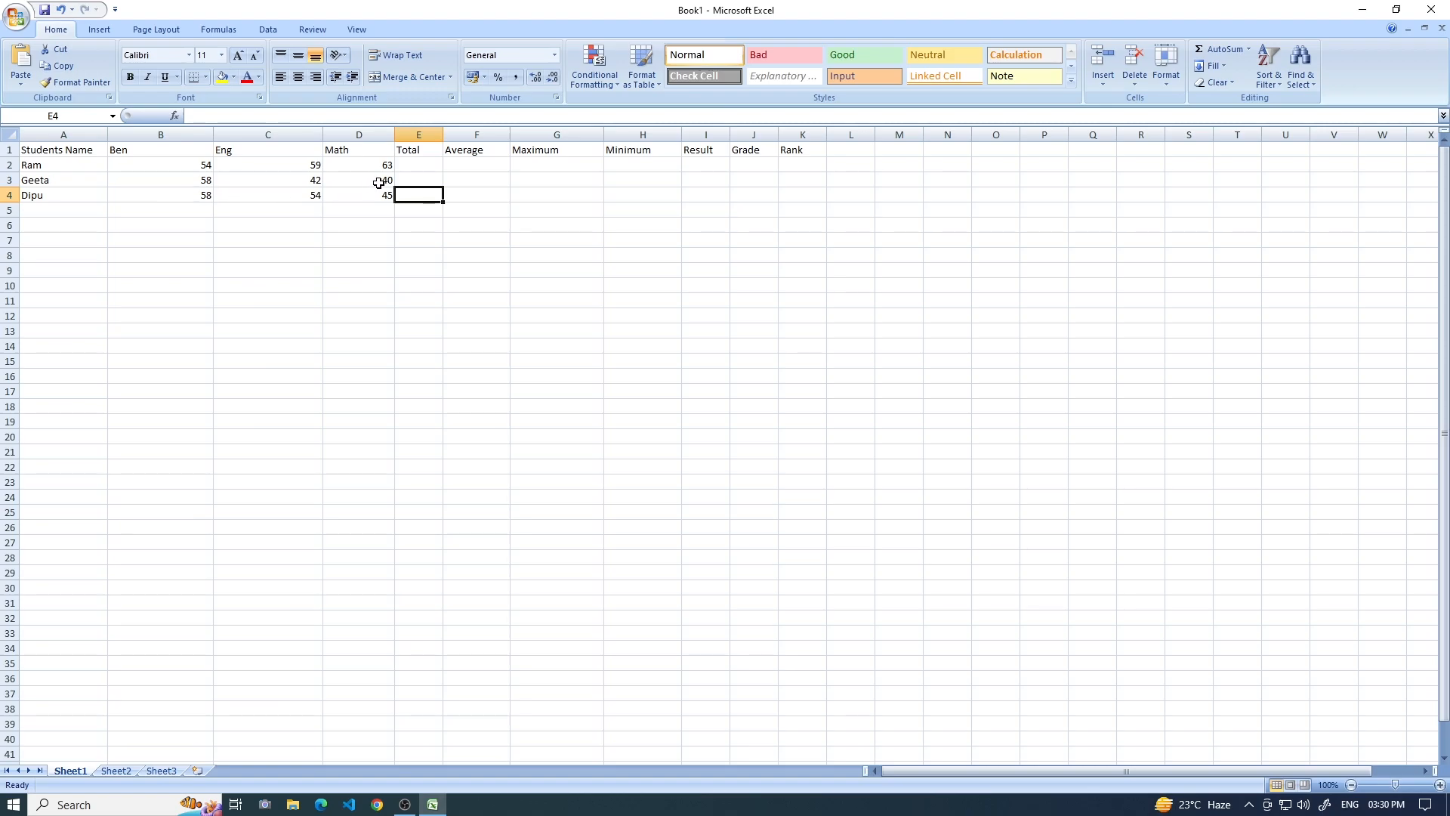
Calculate the first student's total in E2 with the formula =sum(B2:D2).
click(431, 171)
text(=s)
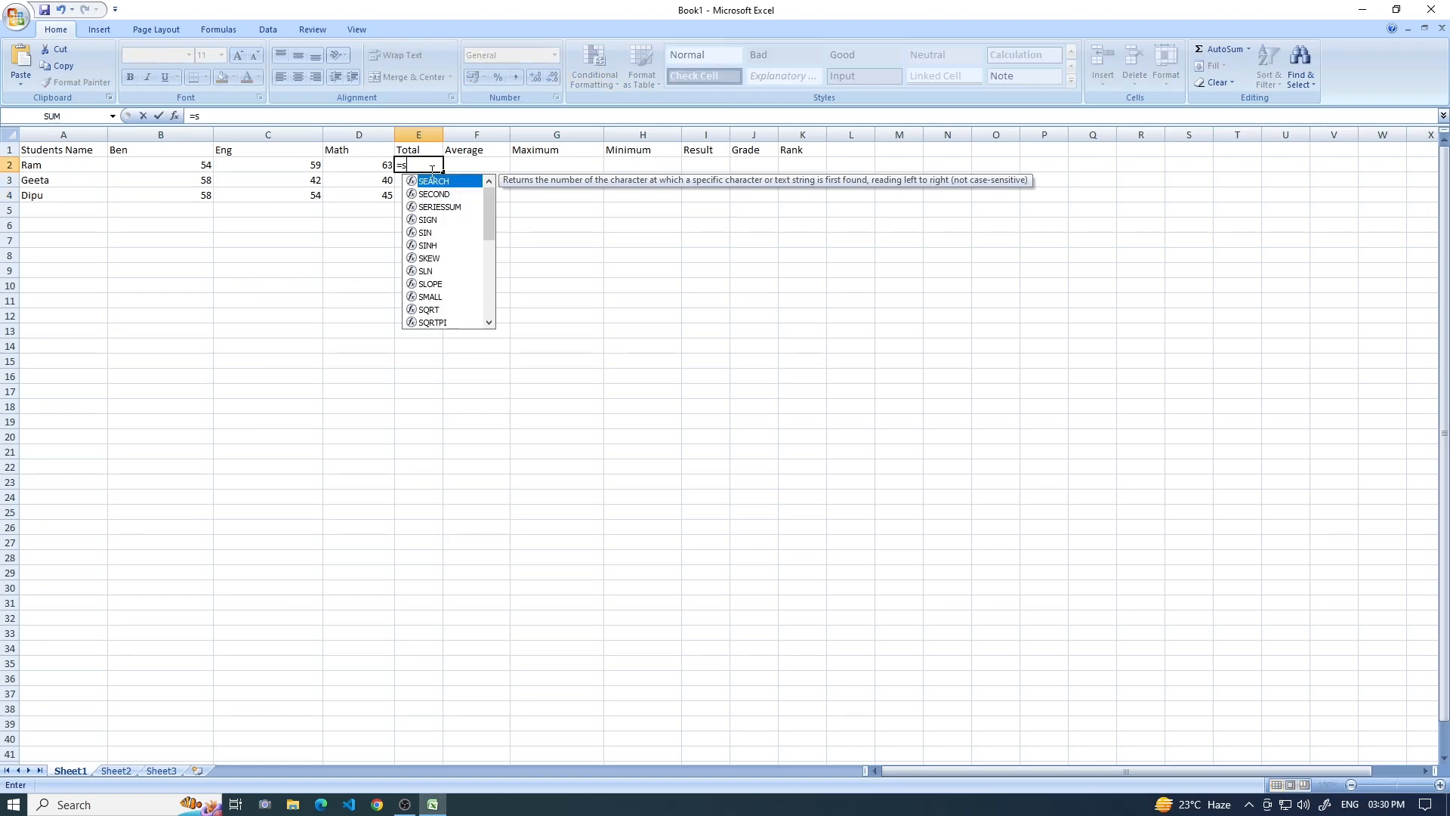
text(um()
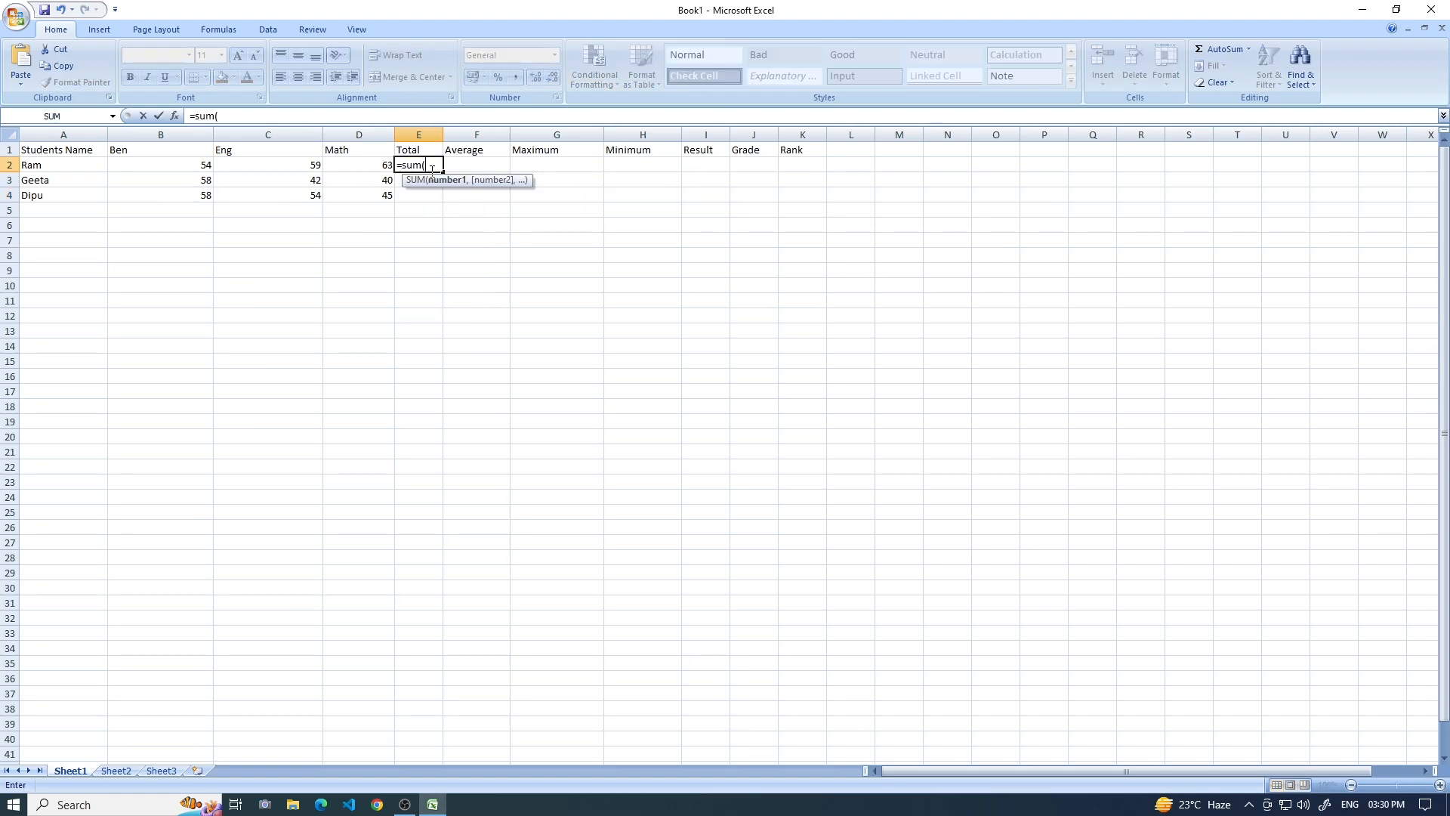
drag(209, 167, 361, 171)
text())
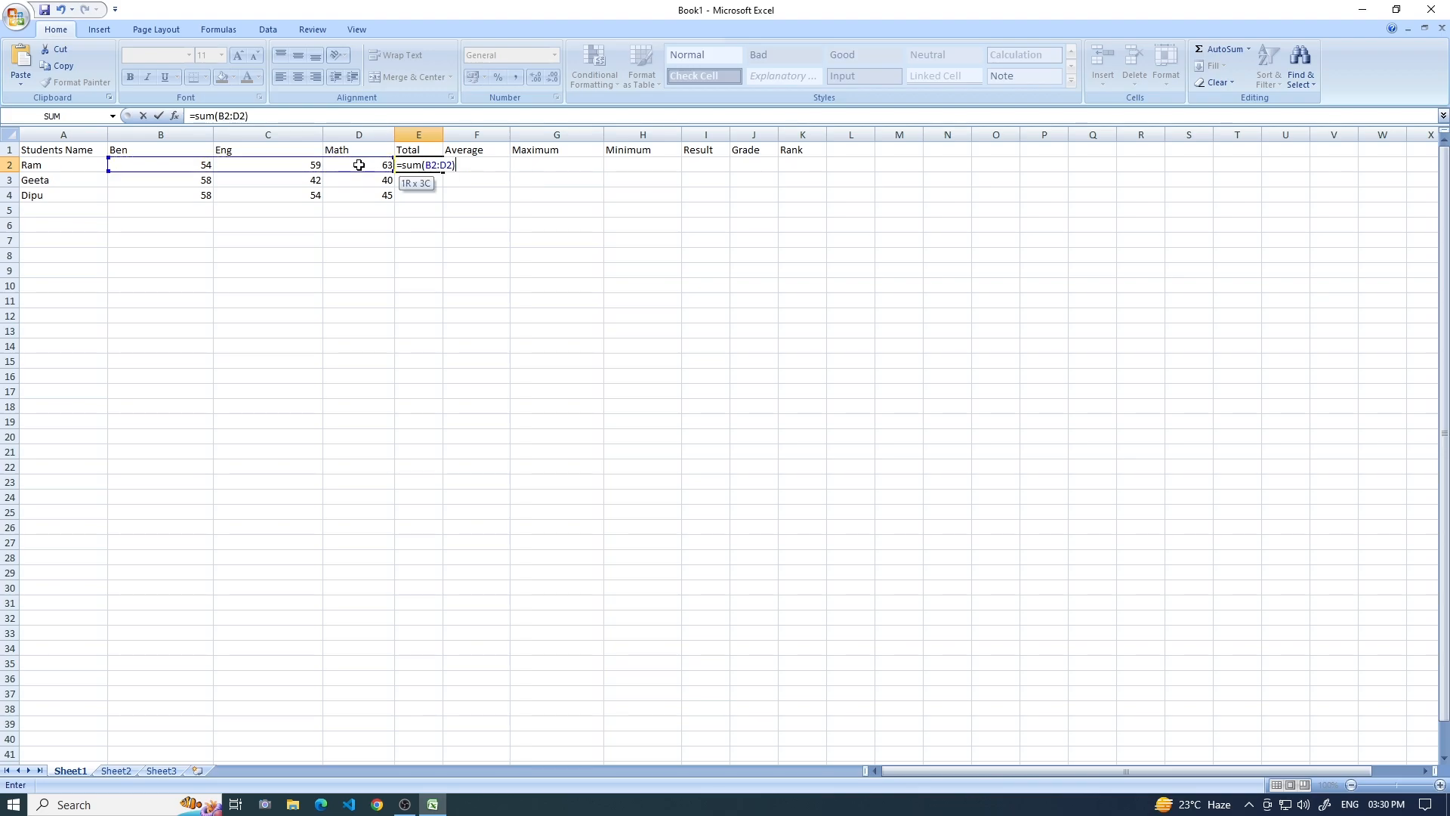
key(Return)
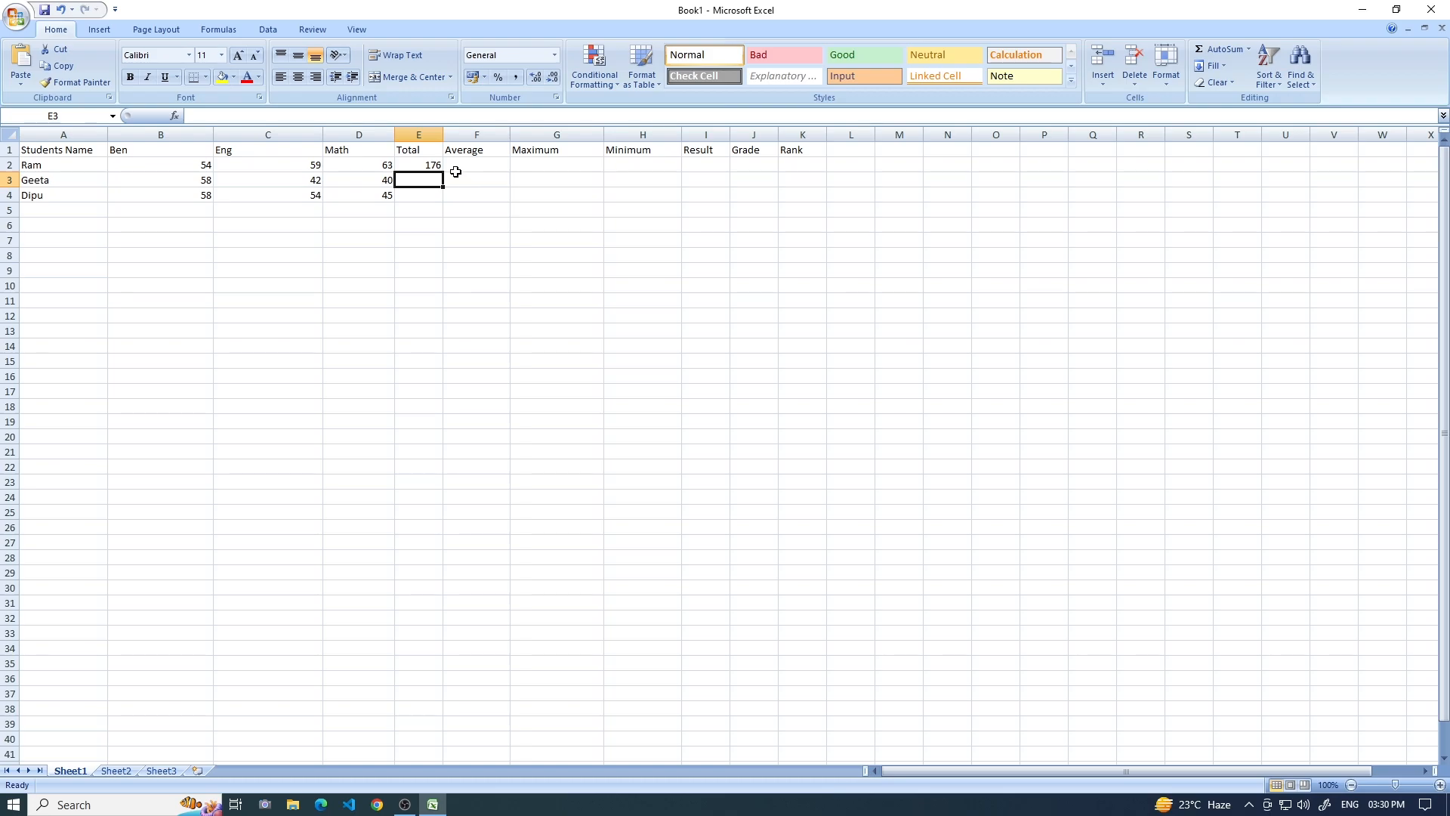
Copy the total formula in E2 down through E4 for the remaining students.
click(432, 164)
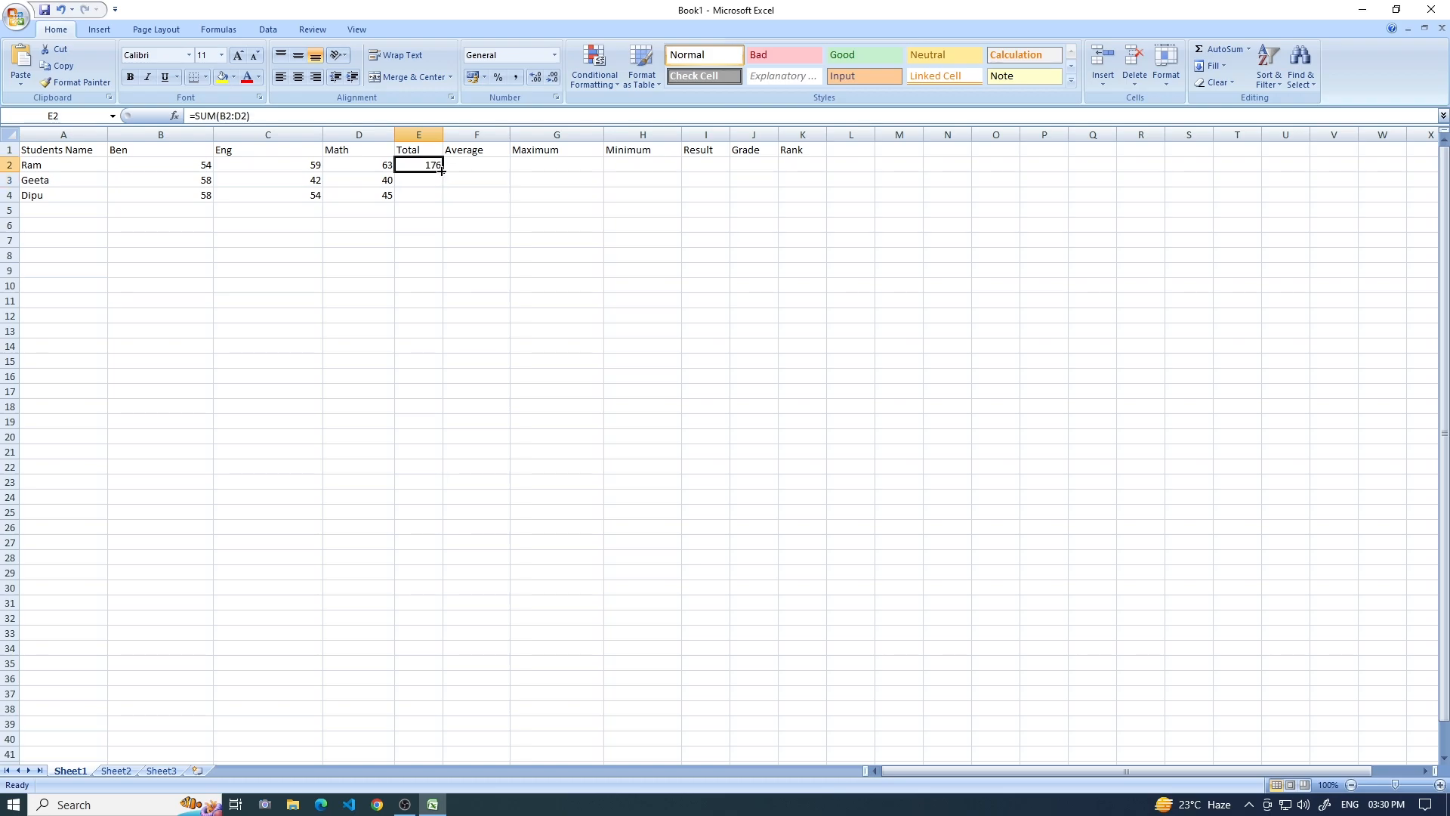
drag(444, 170, 444, 198)
Calculate each student's average with =average(B2:D2) in F2 and fill the formula down to F4.
click(472, 167)
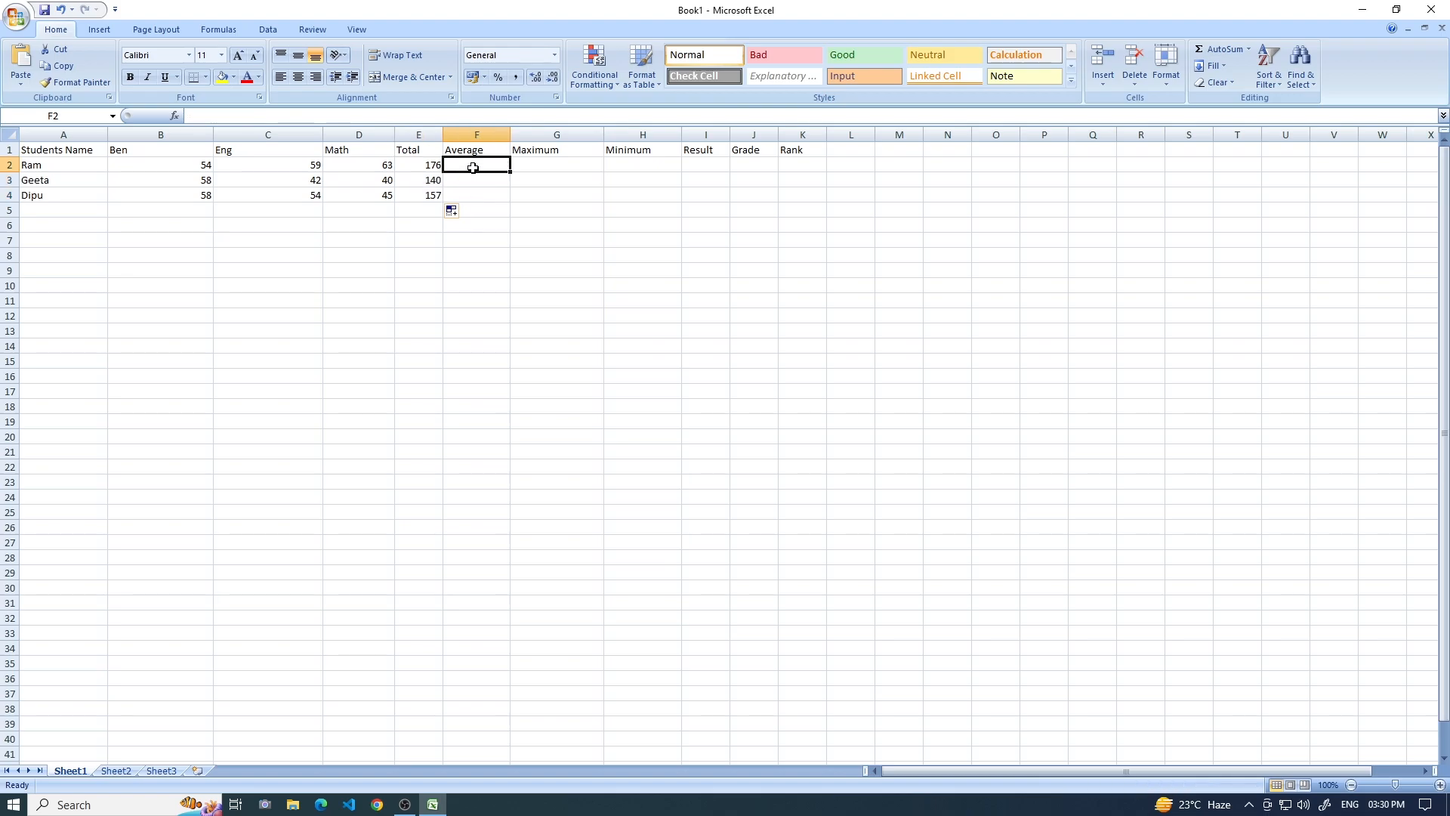
text(=)
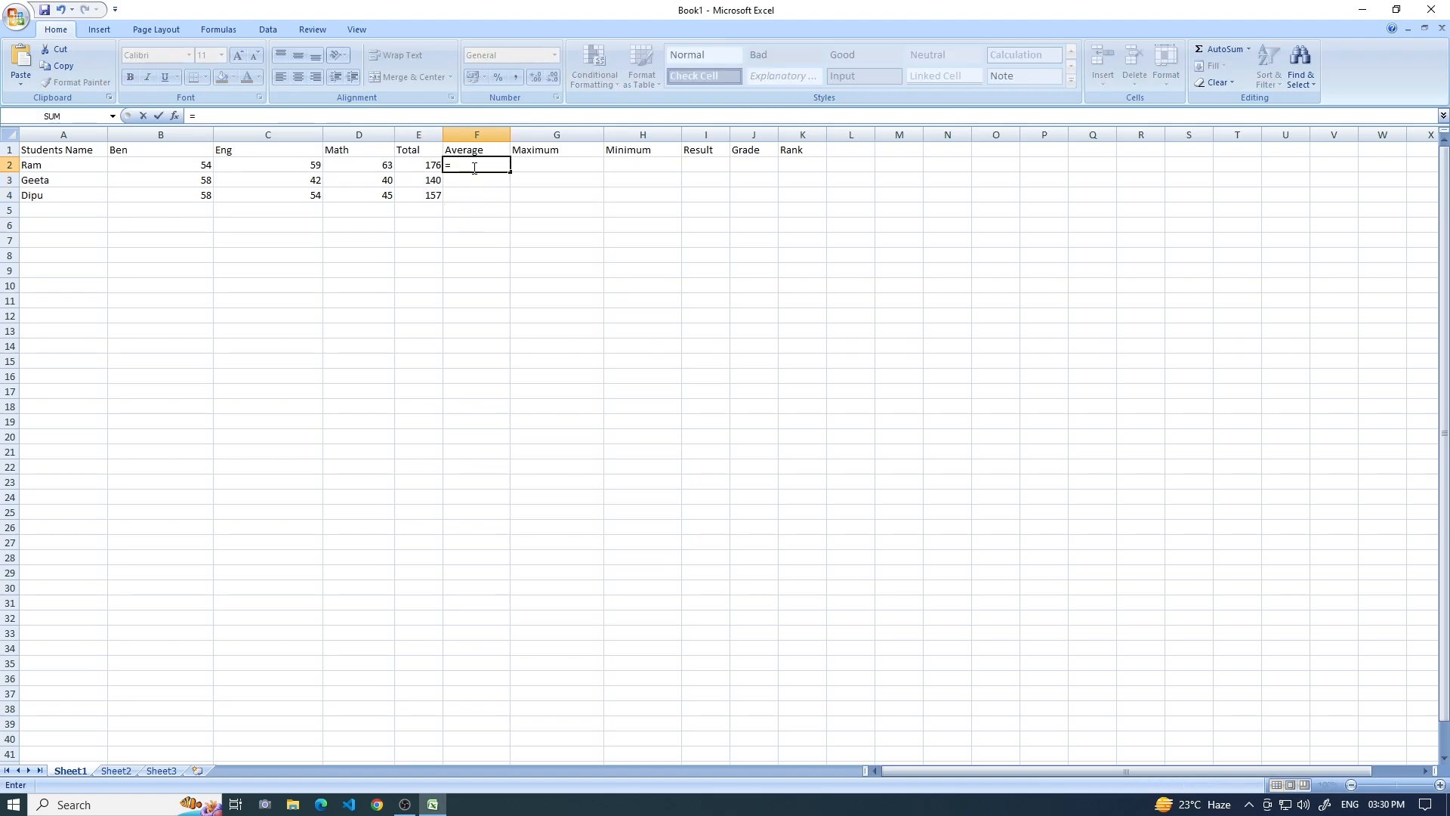
text(ave)
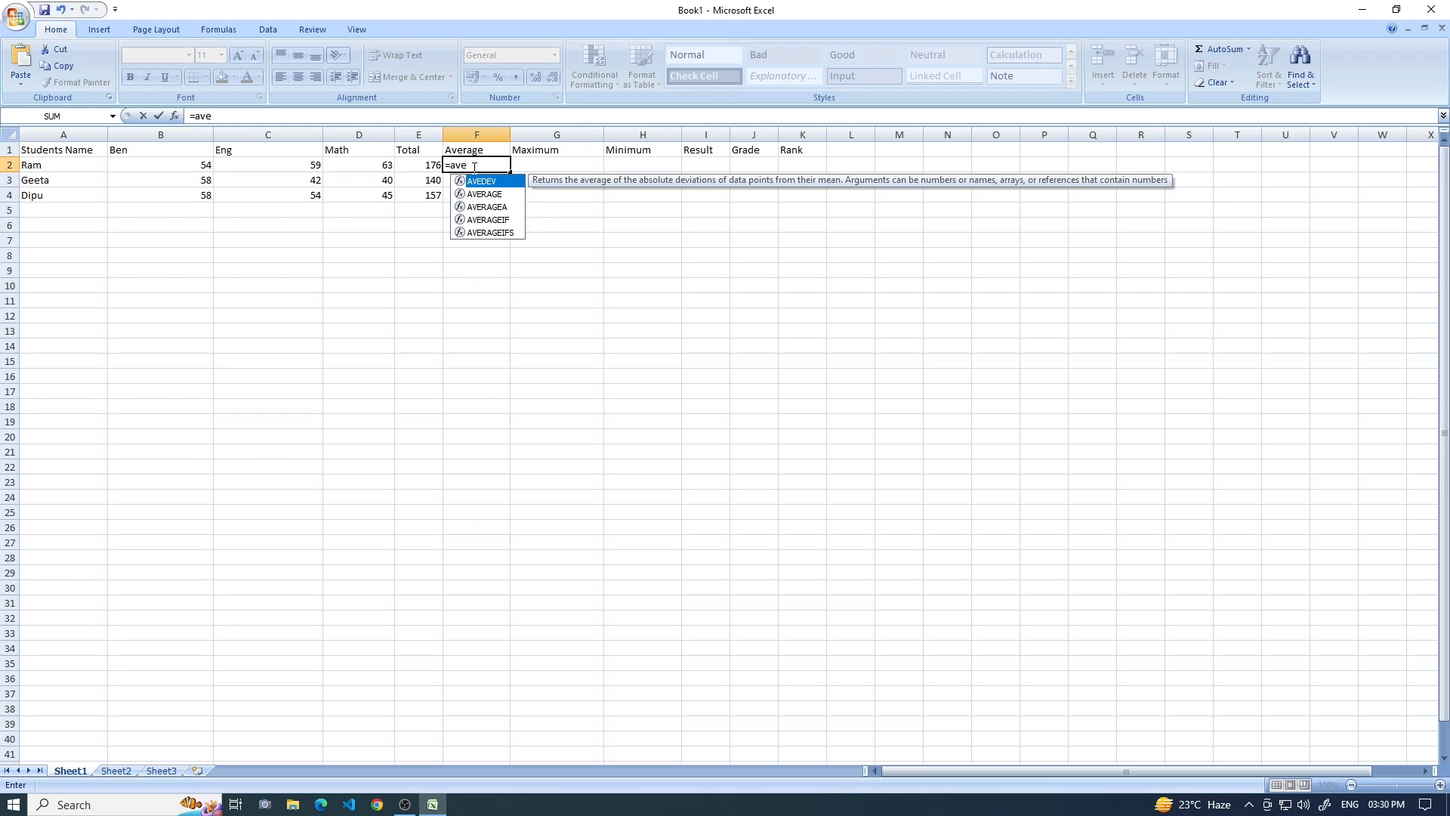
text(rage)
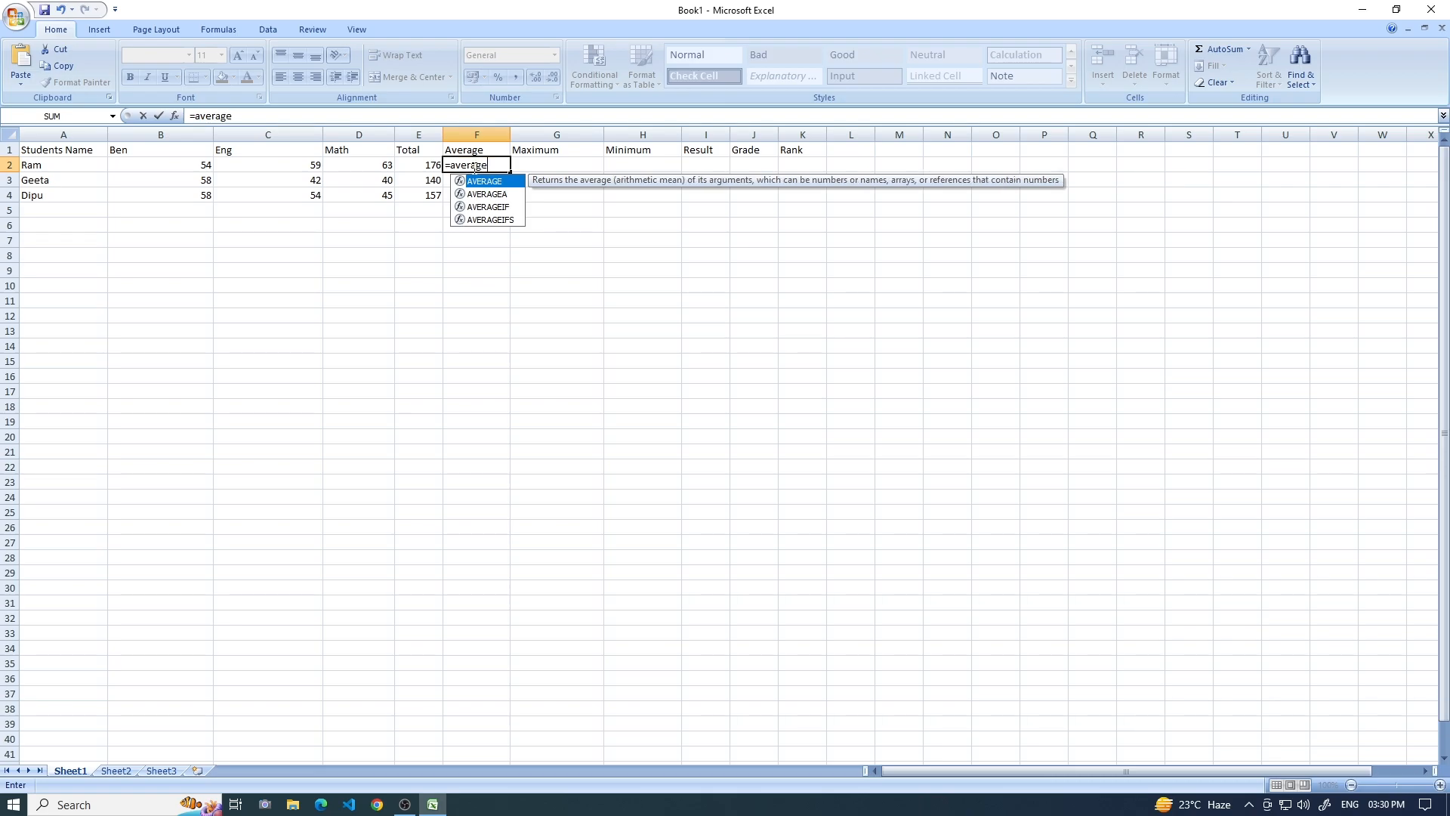
text(()
click(202, 165)
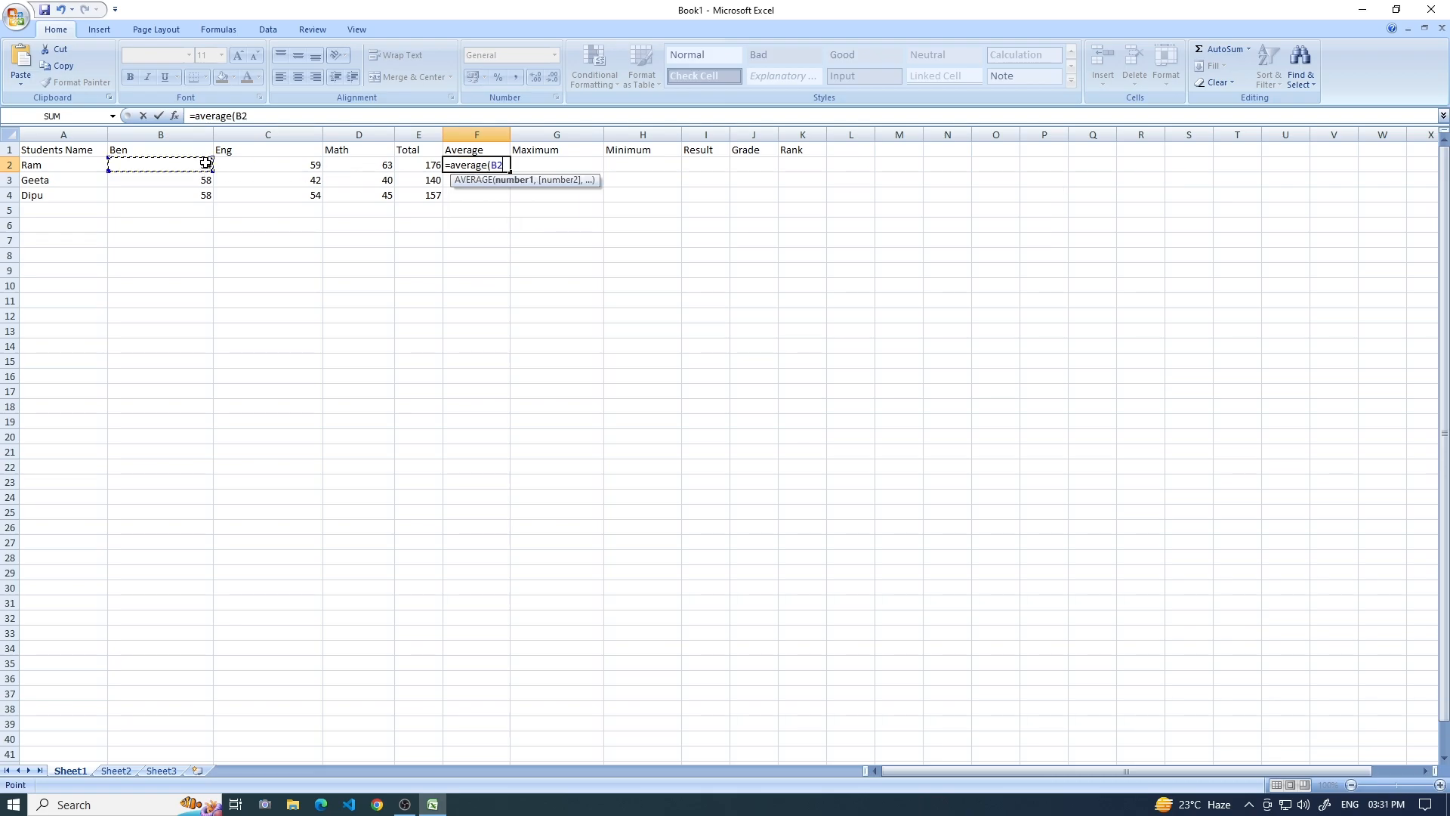
drag(362, 161, 363, 160)
text())
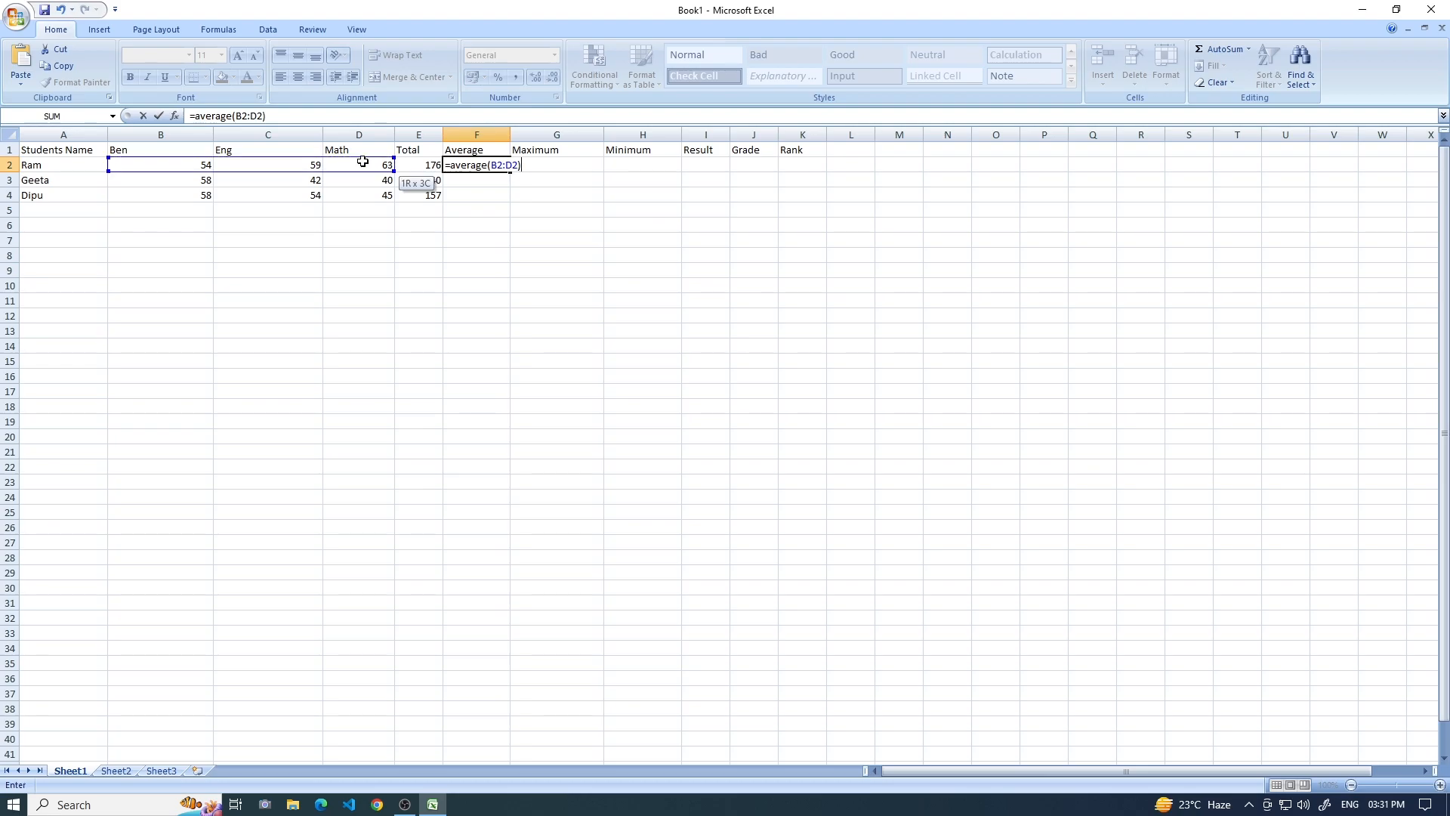
key(Return)
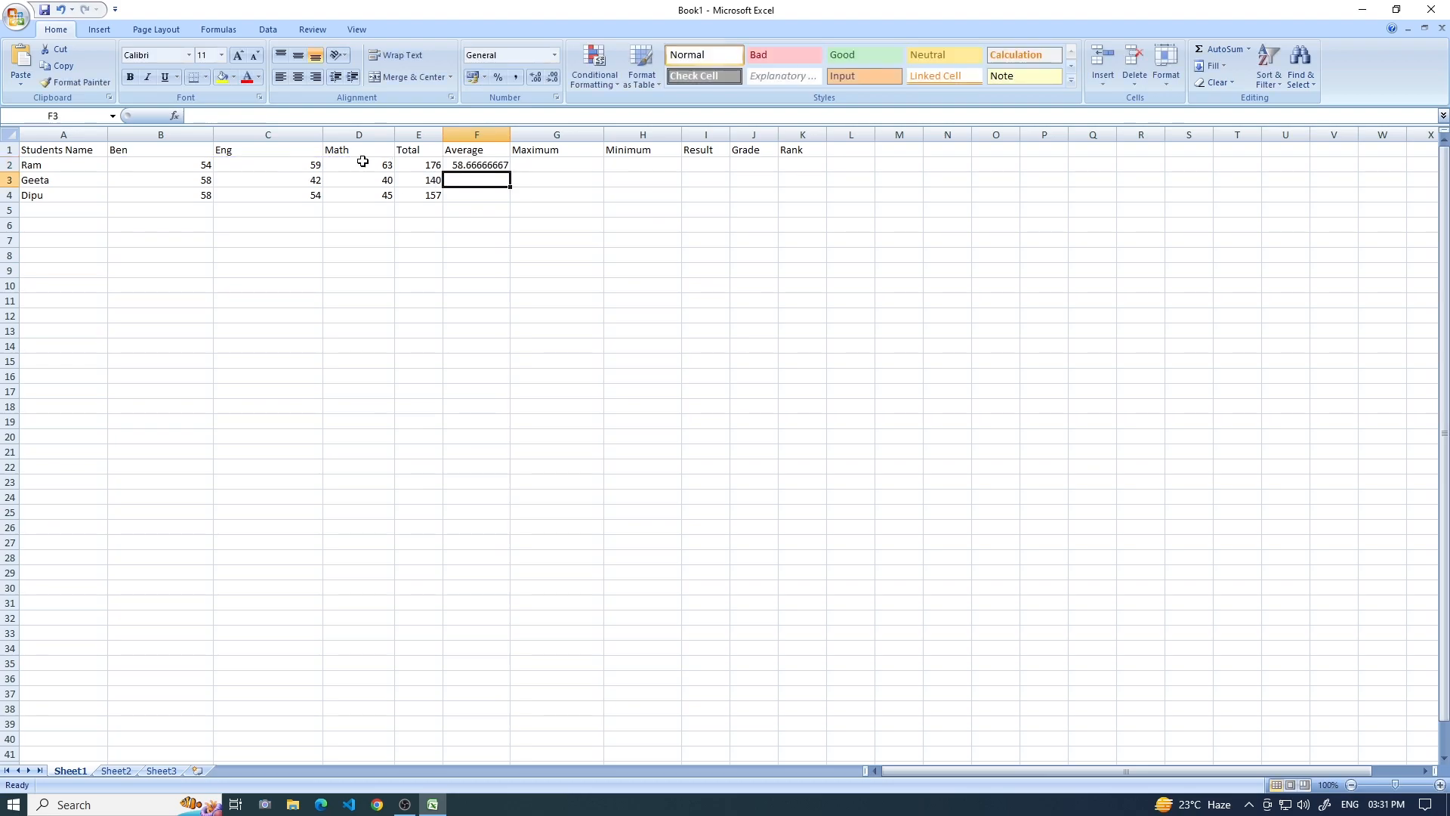
click(471, 161)
drag(511, 172, 513, 199)
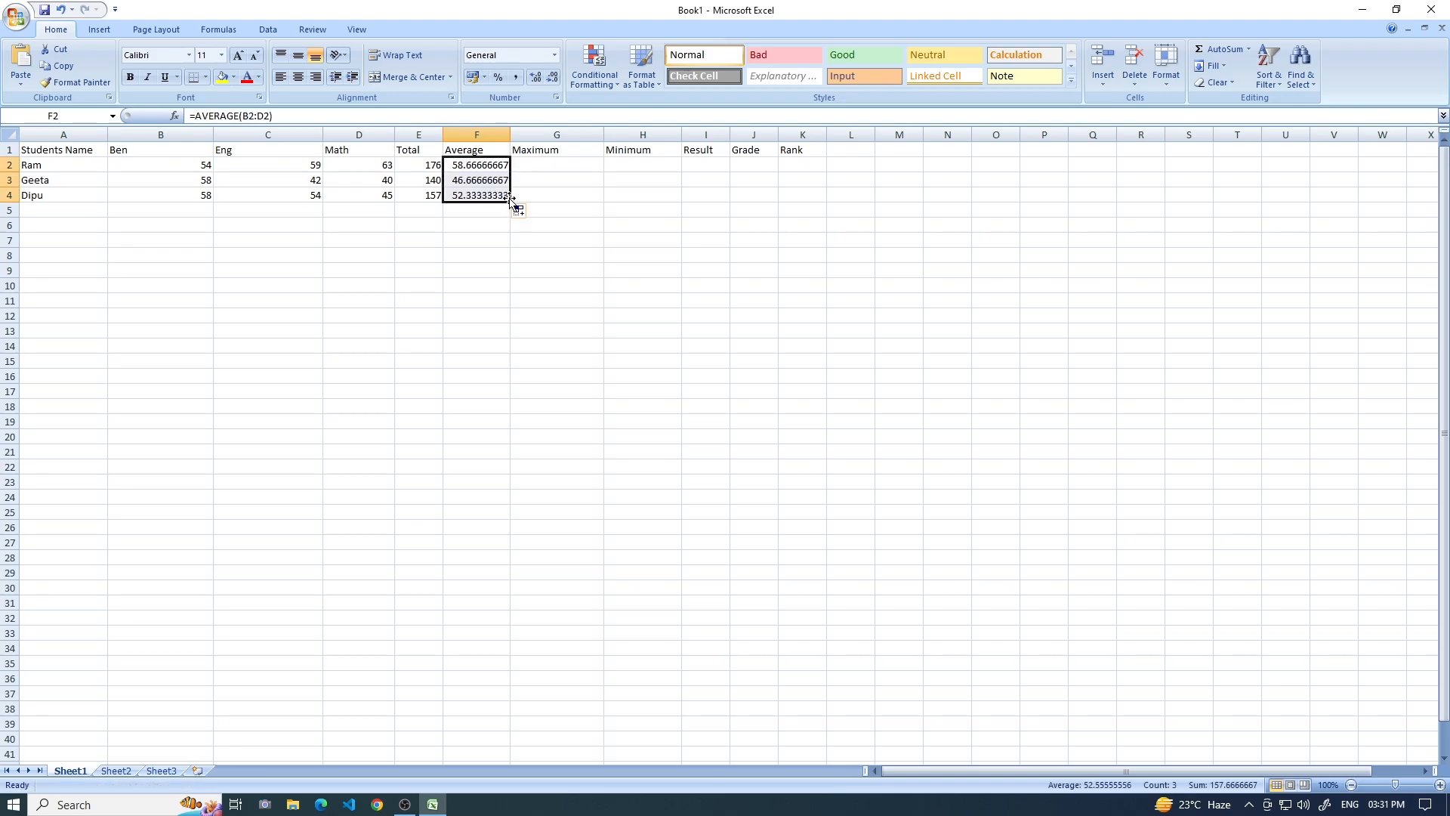
Calculate each student's highest mark with =max(B2:D2) in G2 and fill the formula down to G4.
click(564, 170)
text(=)
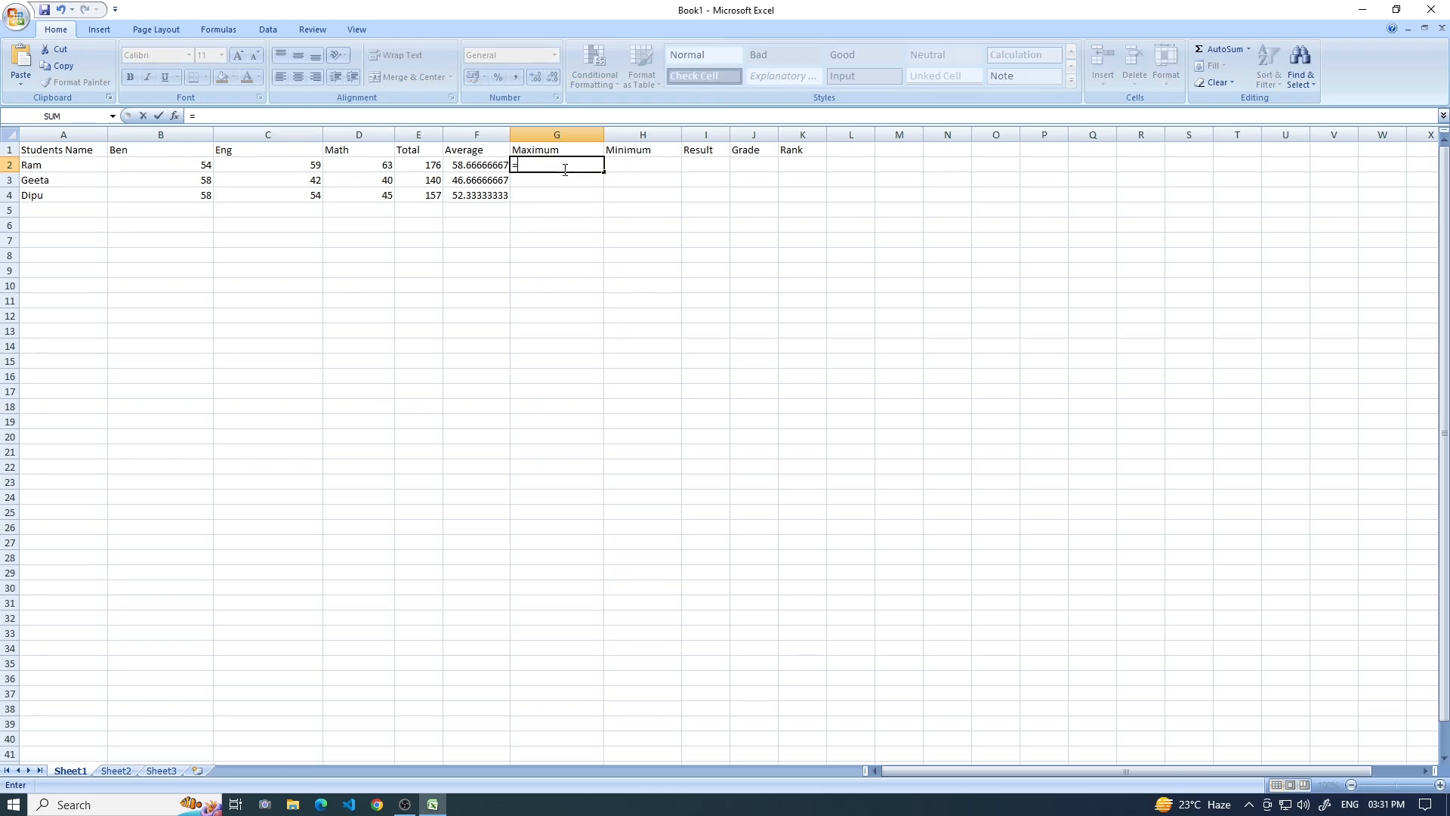
text(max)
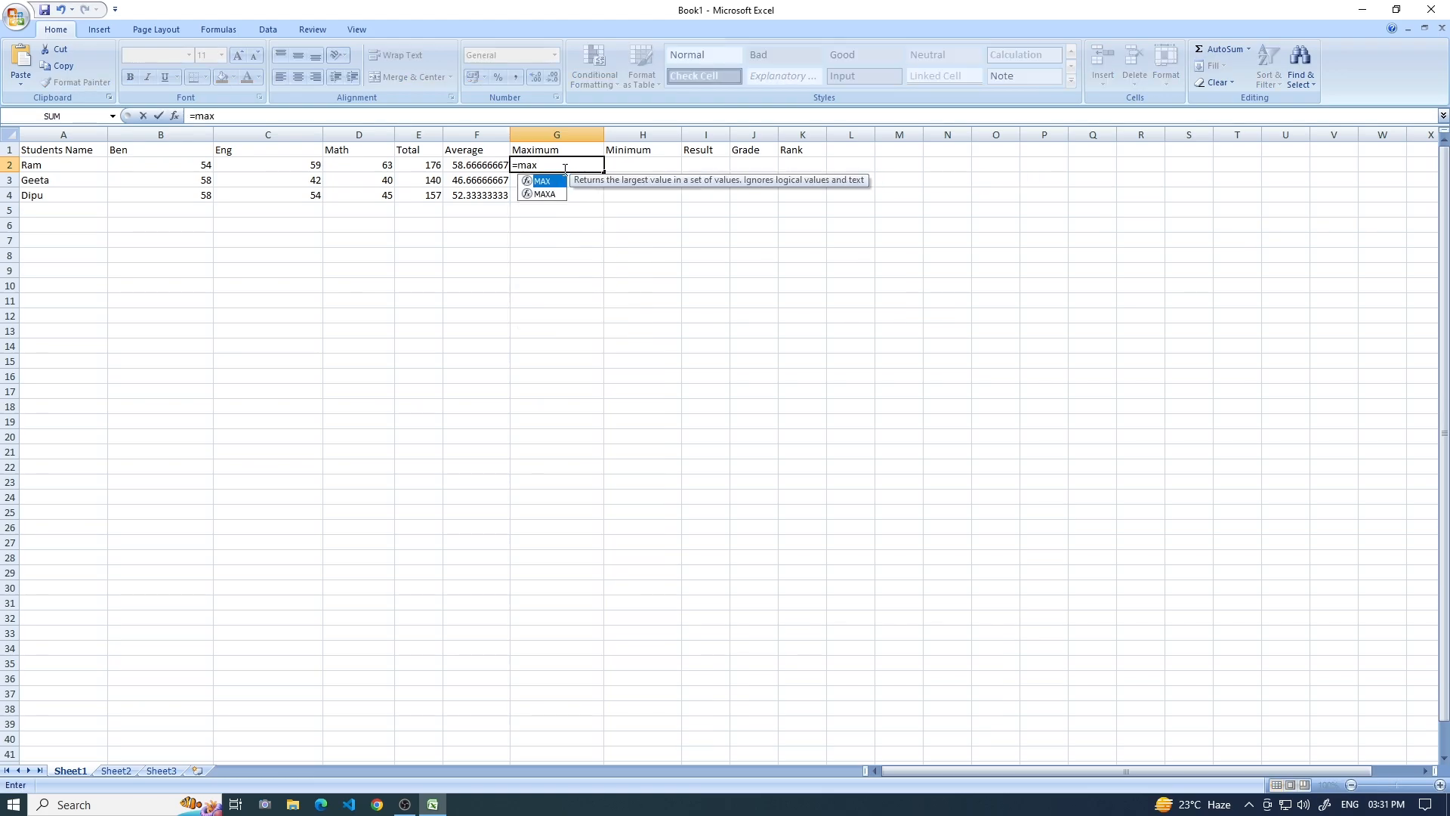
text(()
drag(195, 163, 350, 162)
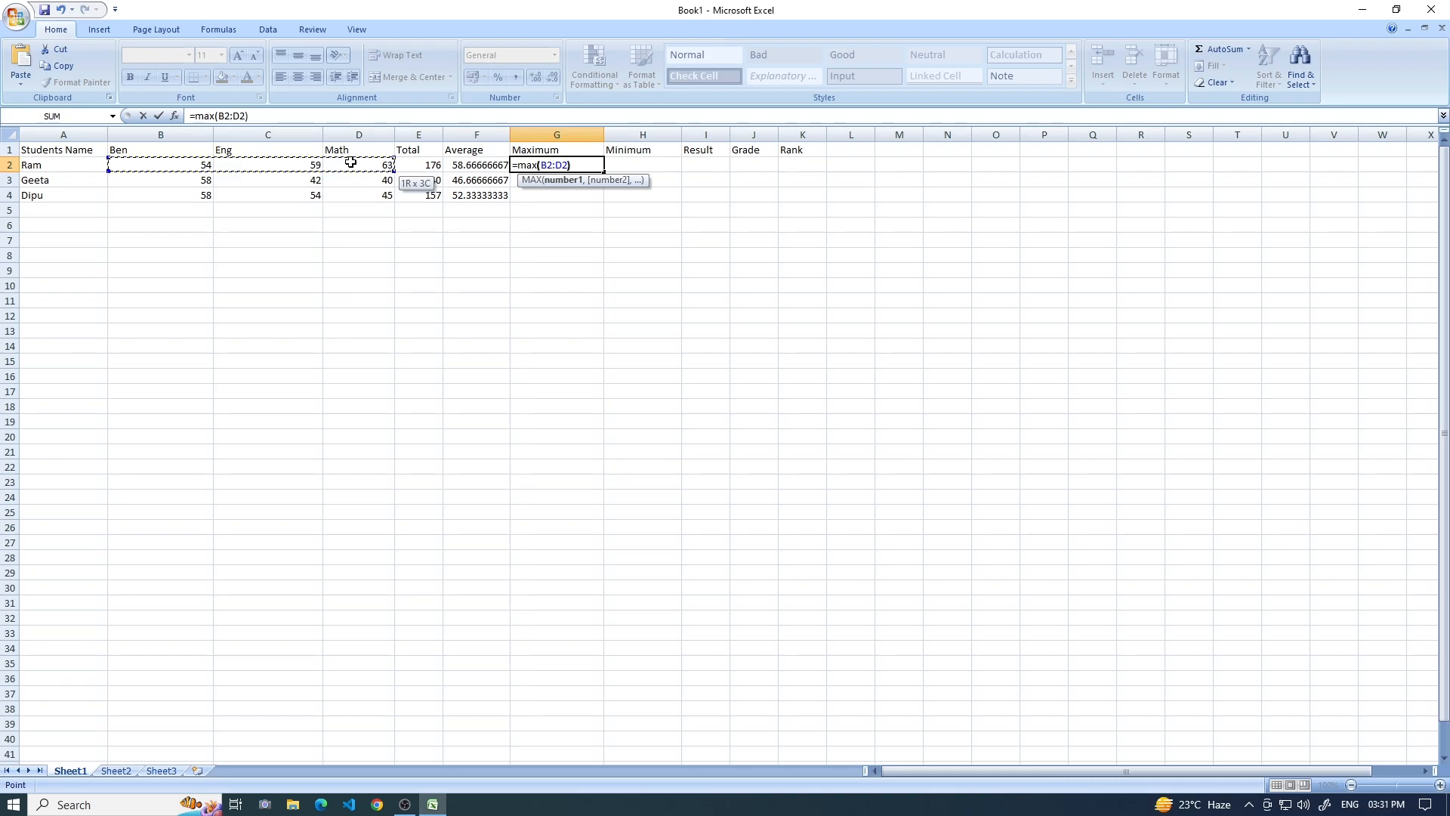
text())
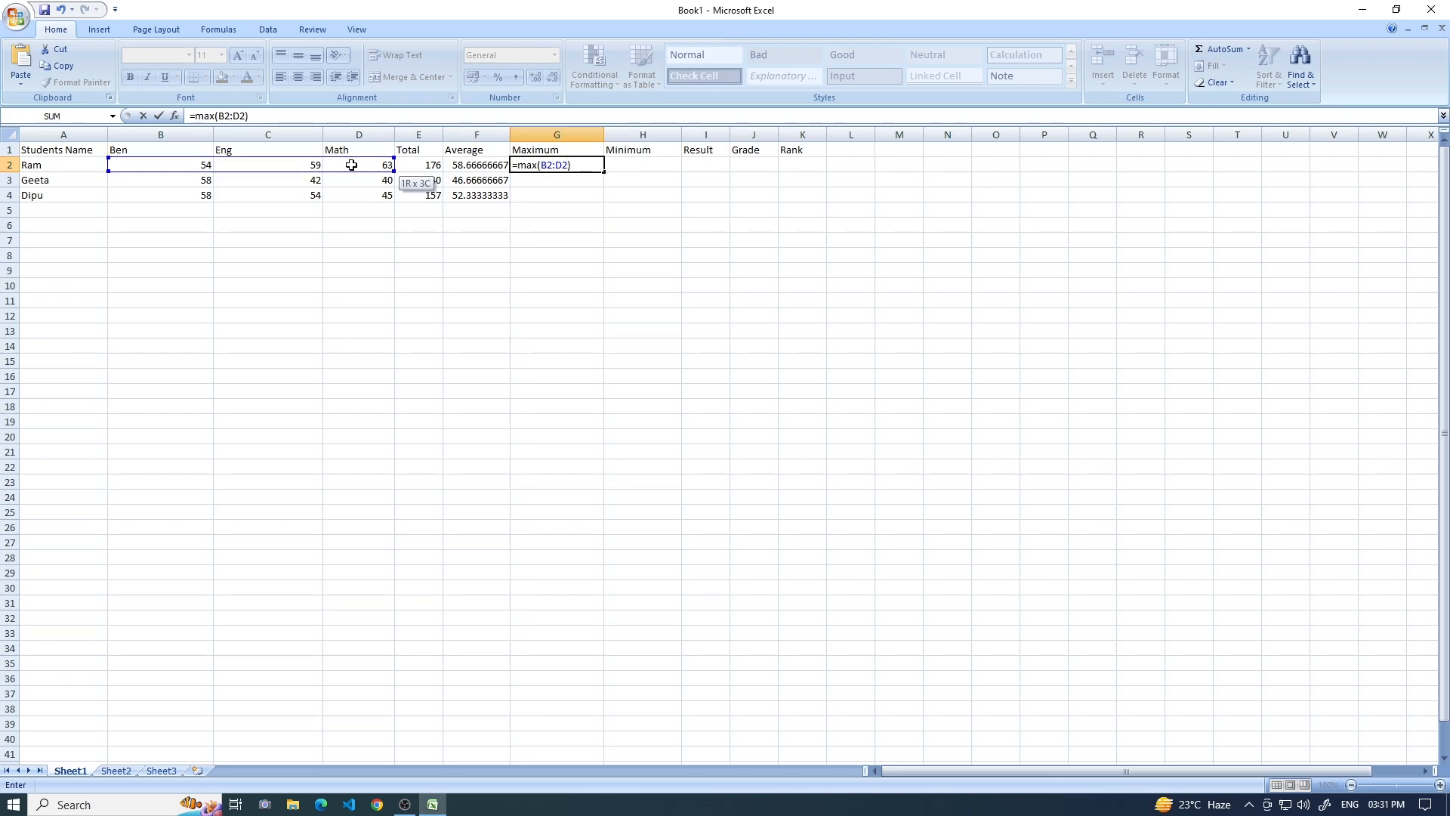
key(Return)
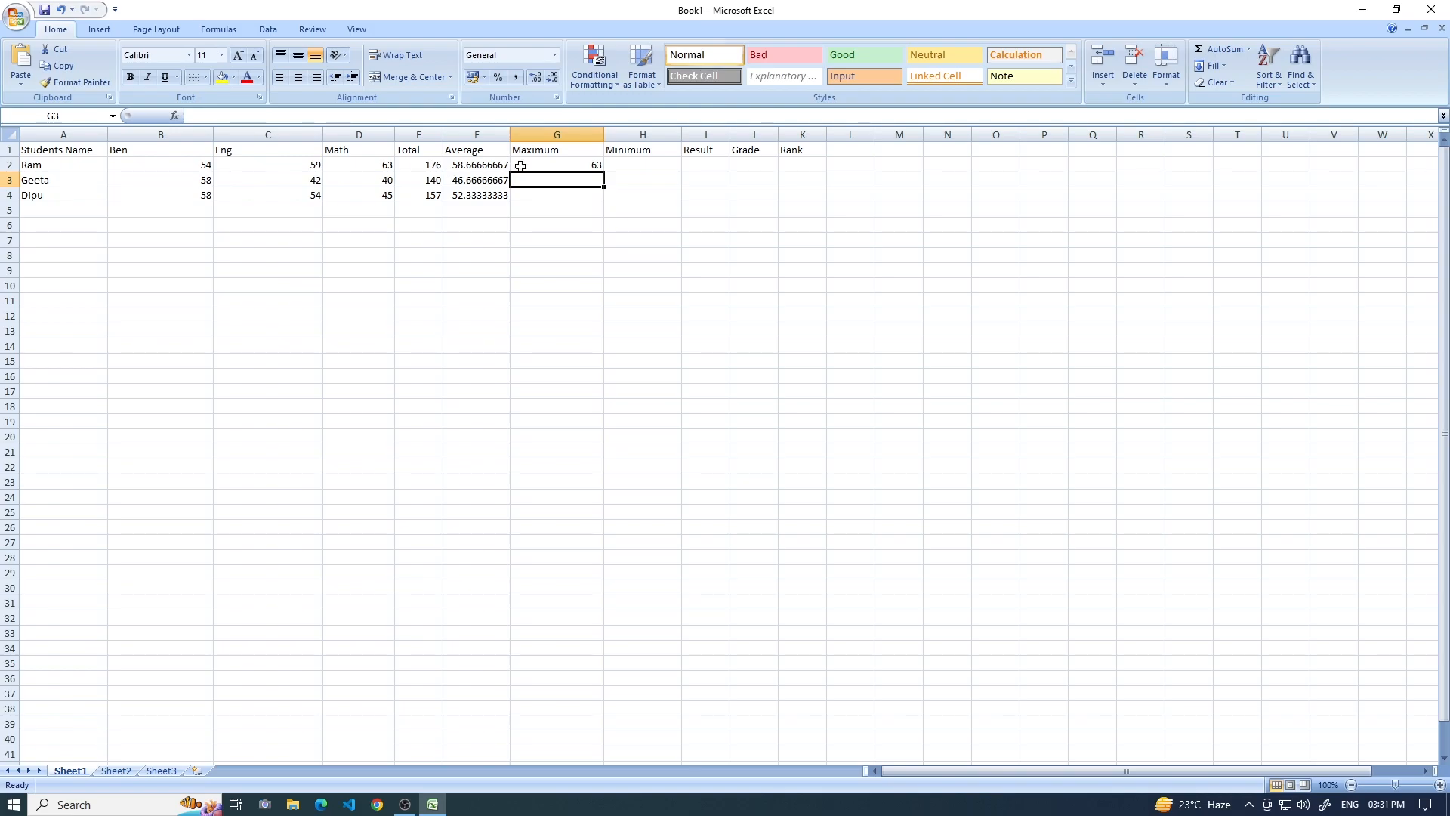
click(583, 174)
drag(604, 171, 604, 198)
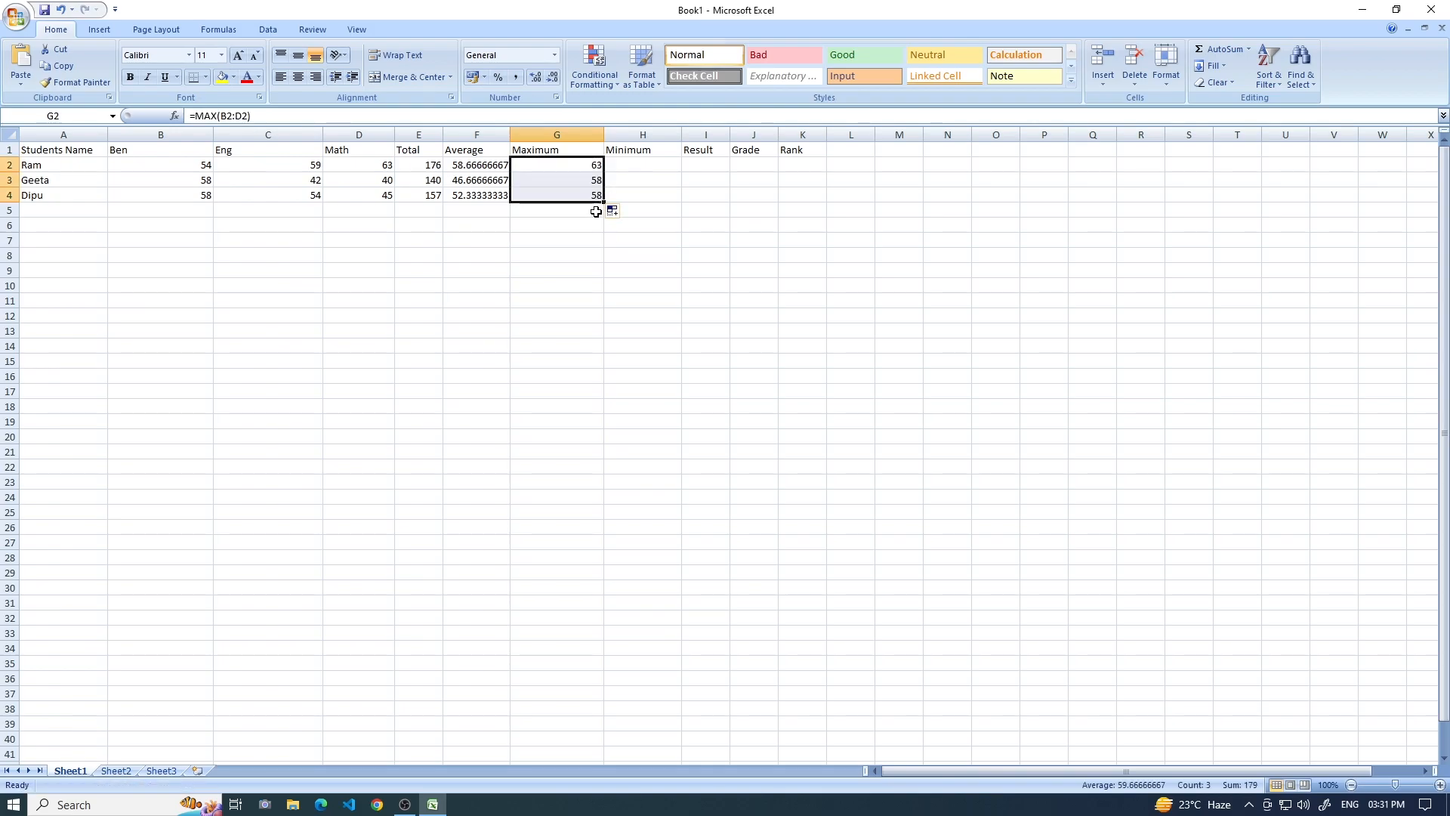
Calculate each student's lowest mark with =min(B2:D2) in H2 and fill the formula down to H4.
click(653, 163)
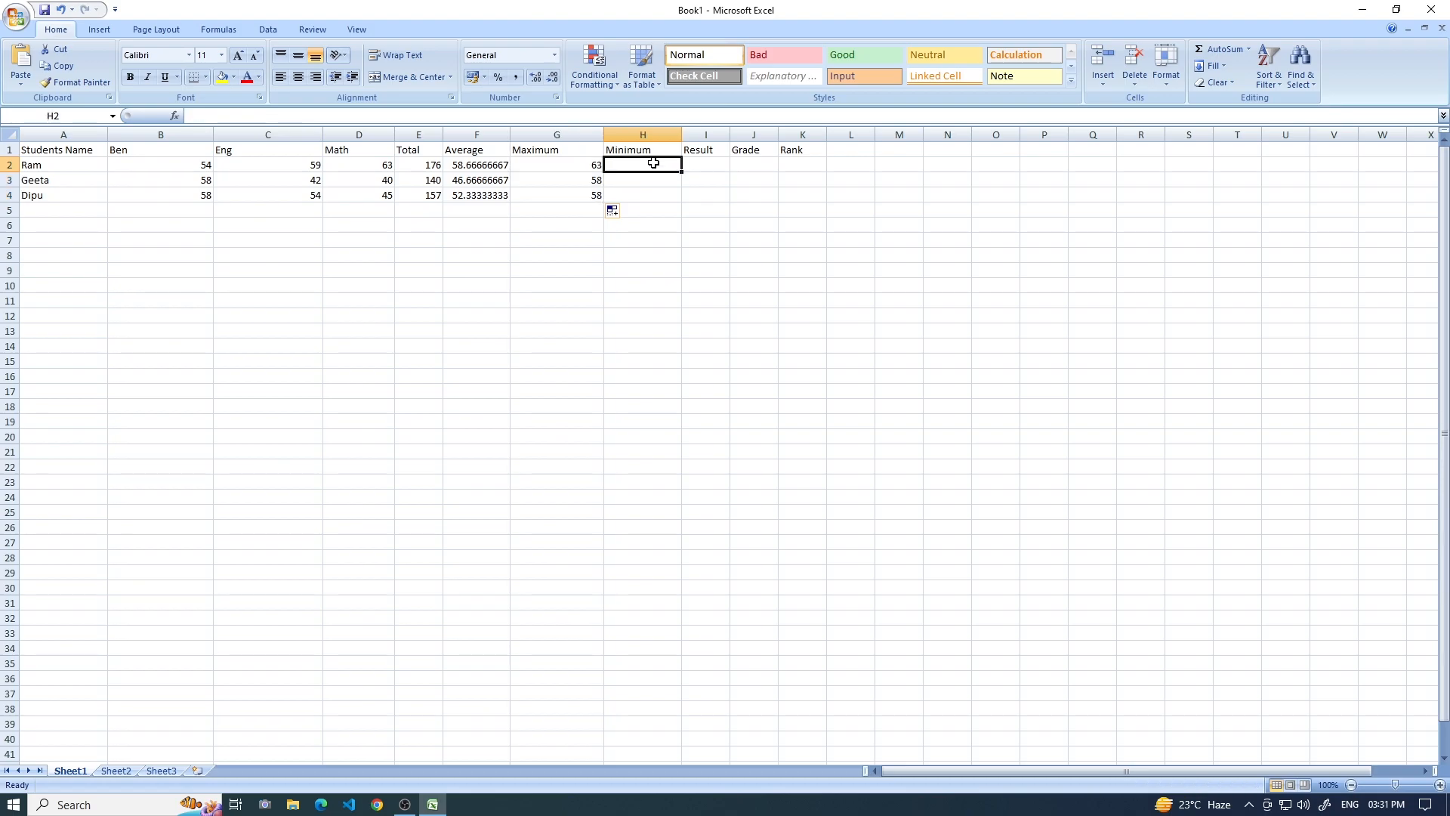
text(=min()
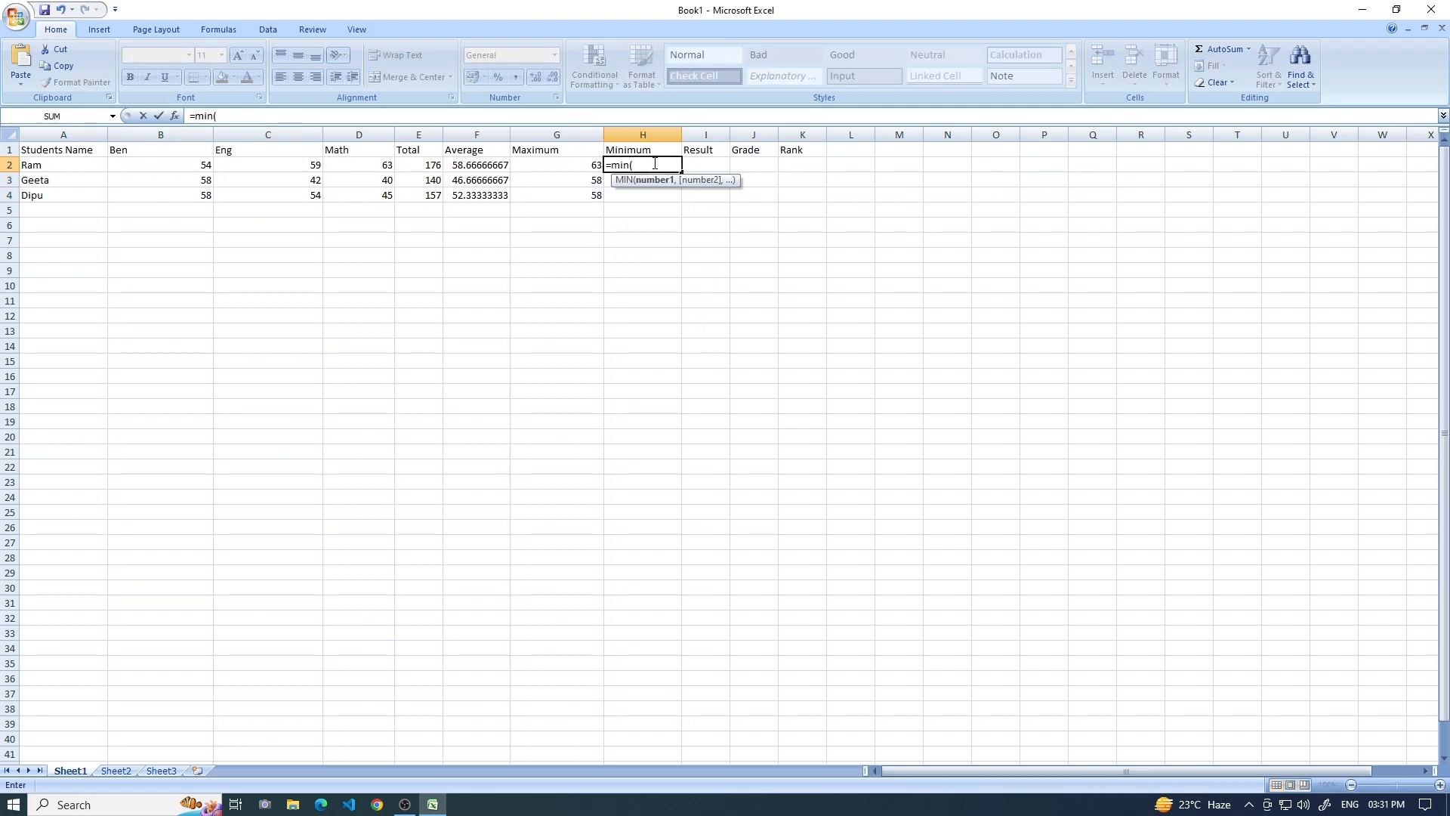
click(204, 163)
drag(359, 163, 359, 163)
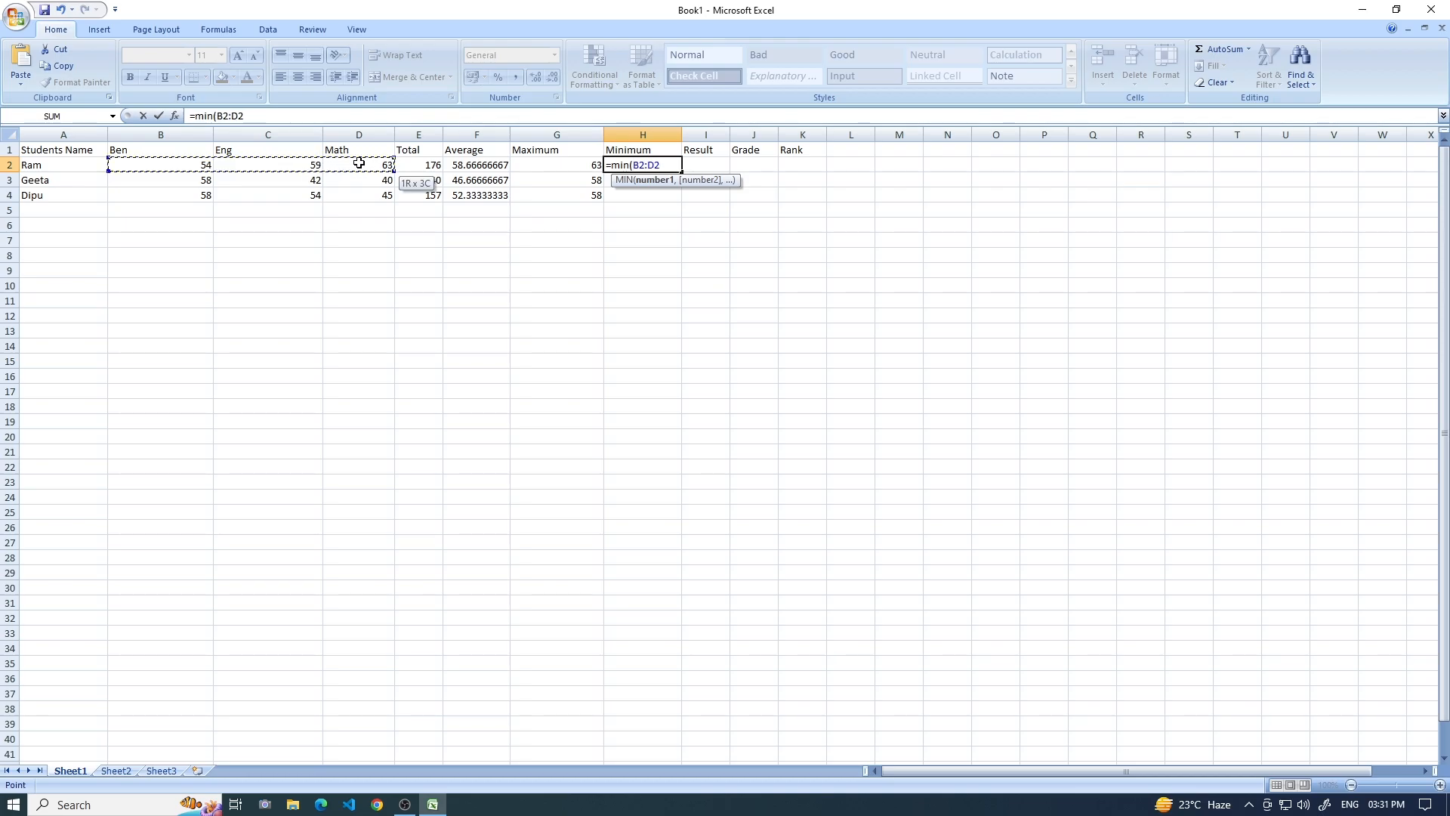
text())
key(Return)
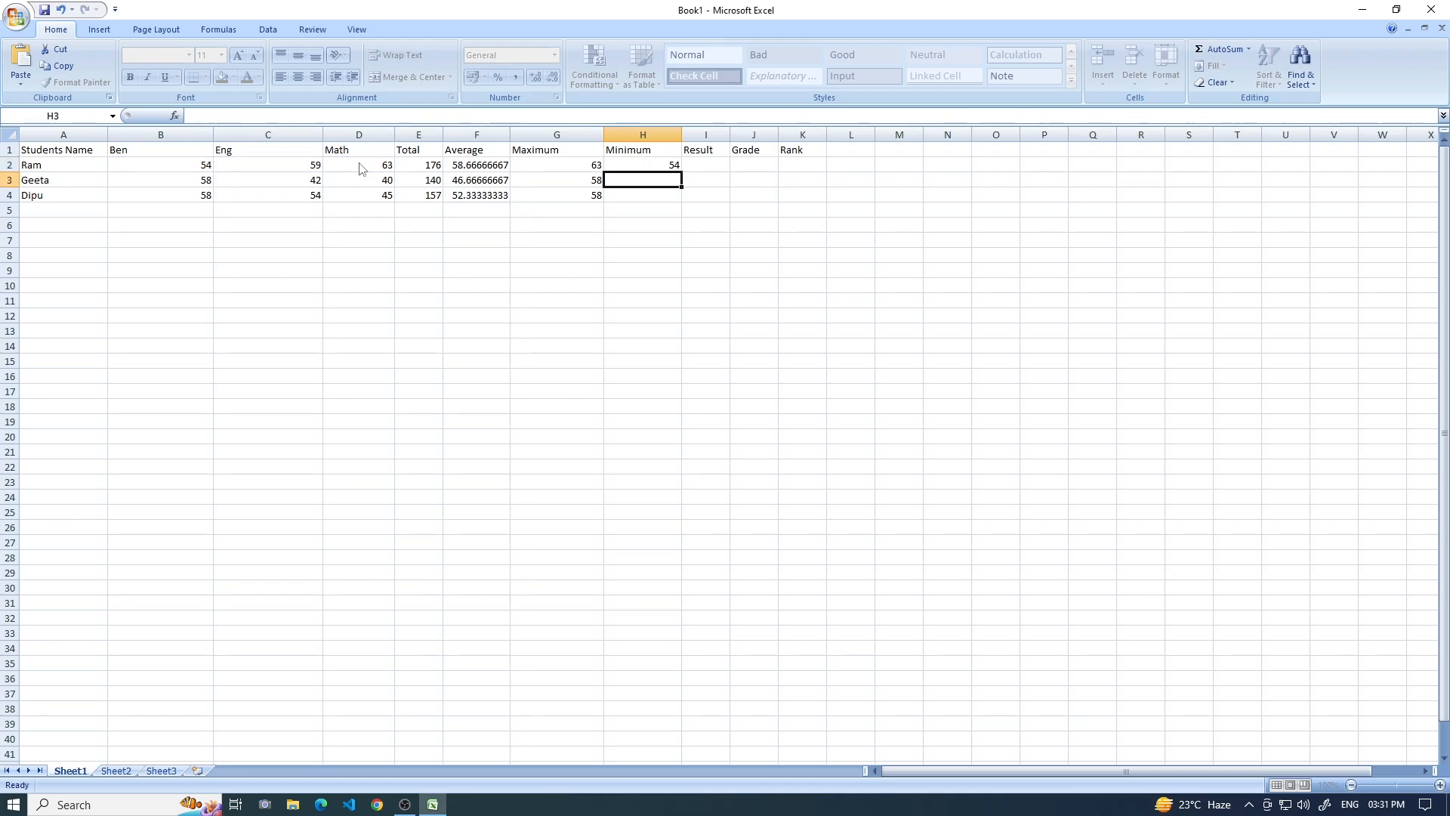
click(654, 164)
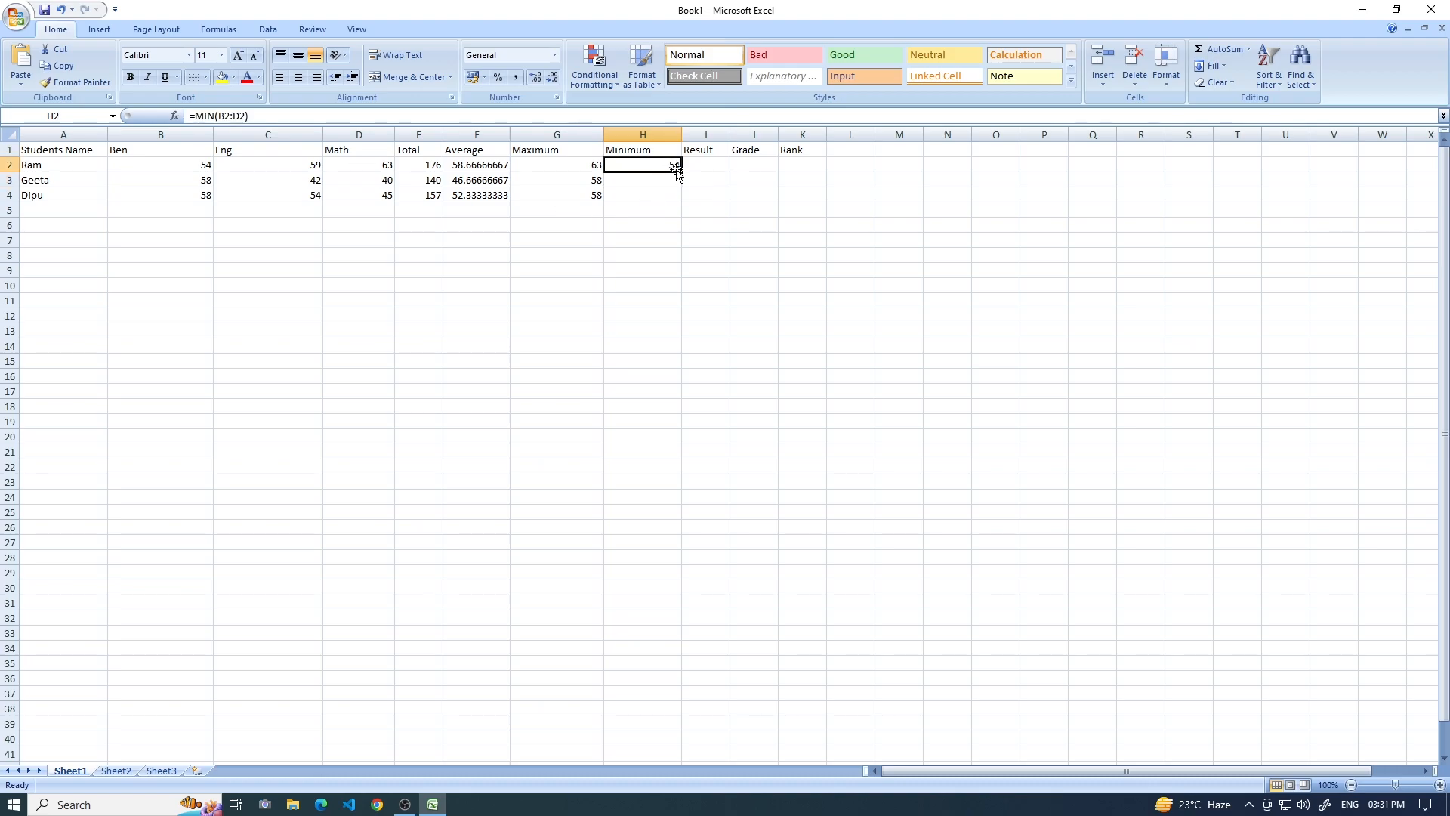
drag(682, 172, 683, 197)
Widen the Result column, enter =if(F2>=25,"Pass","Fail") in I2 and fill it down to I4.
click(710, 163)
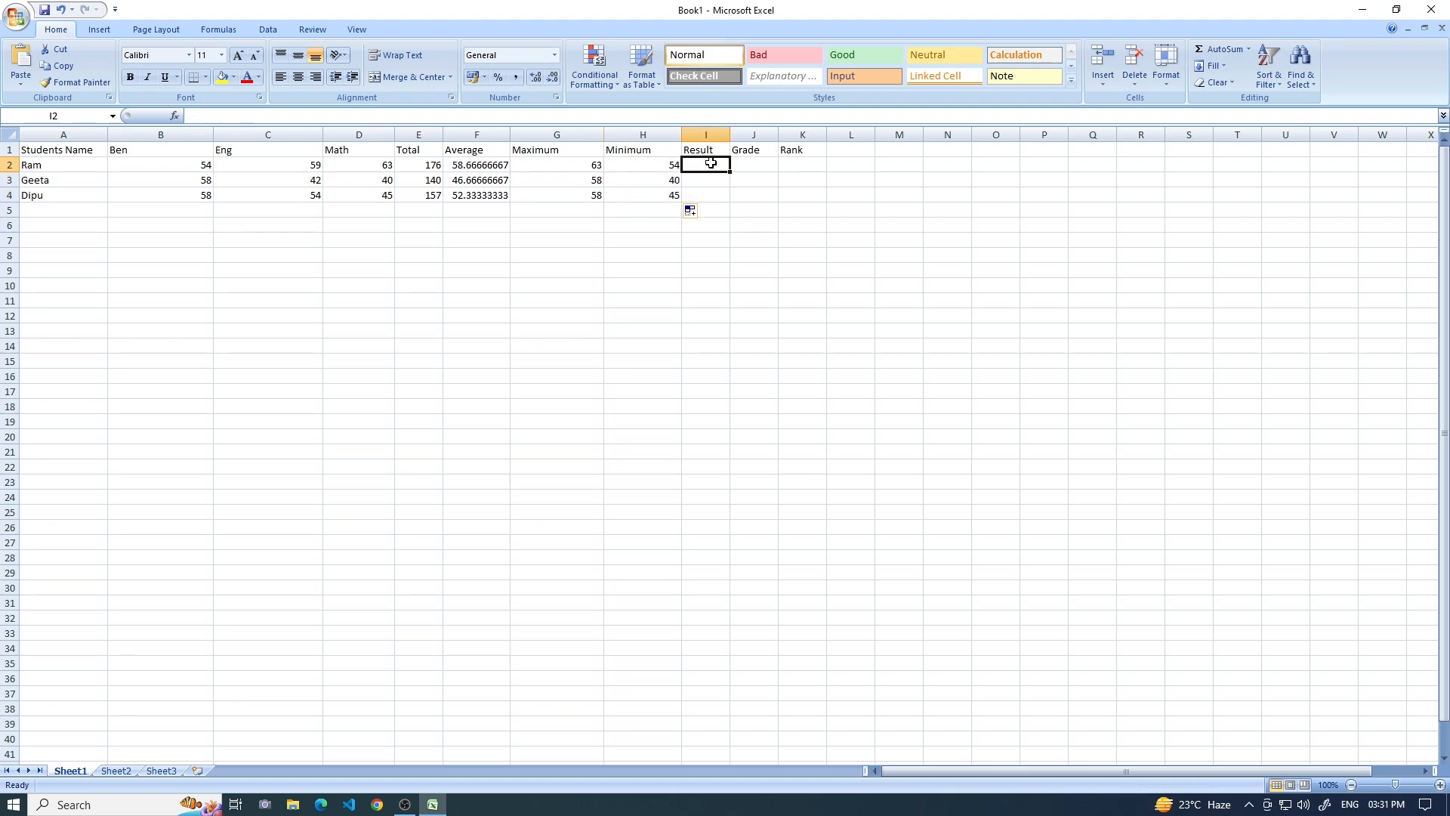
drag(730, 134, 794, 134)
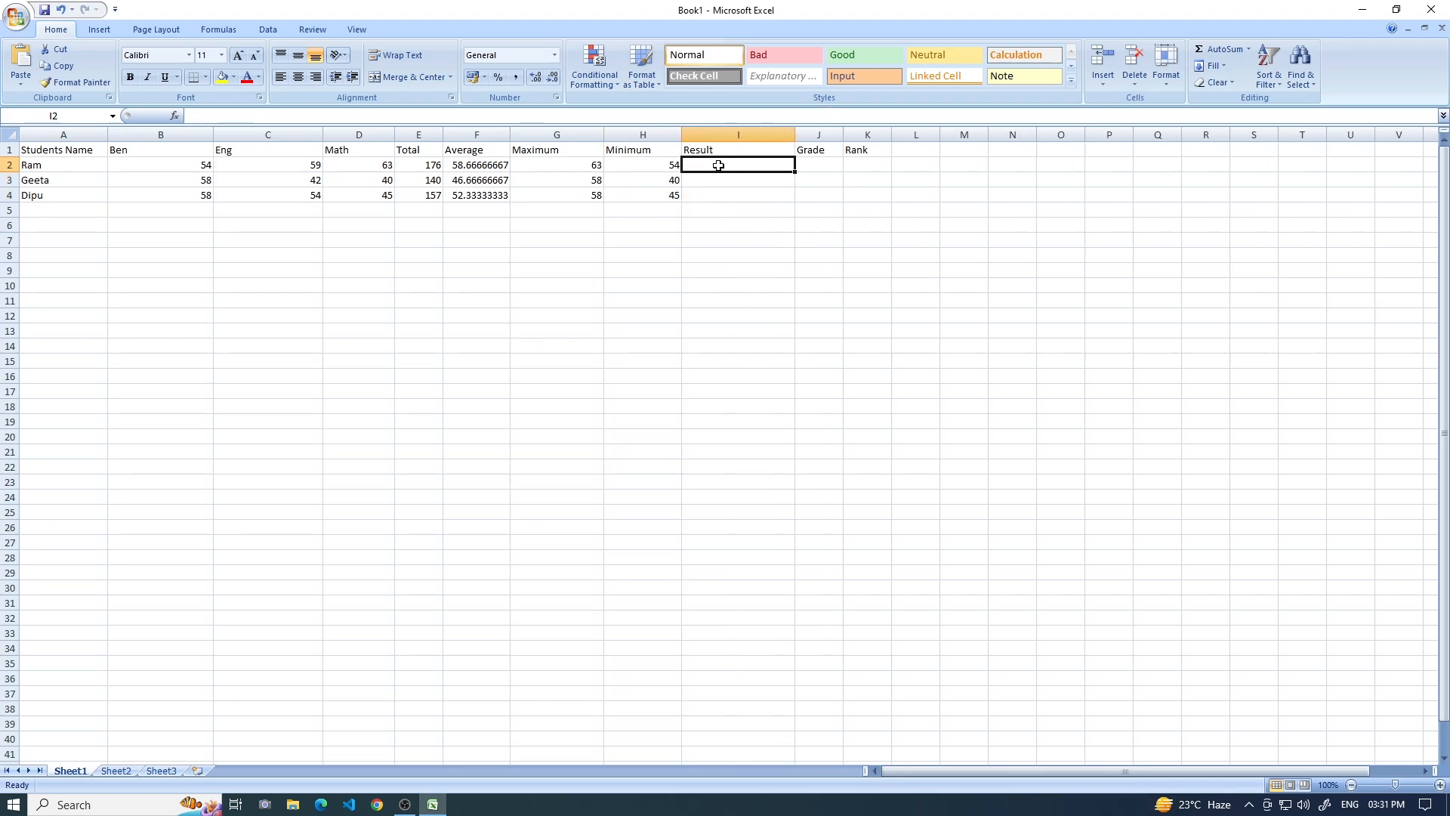
text(=i)
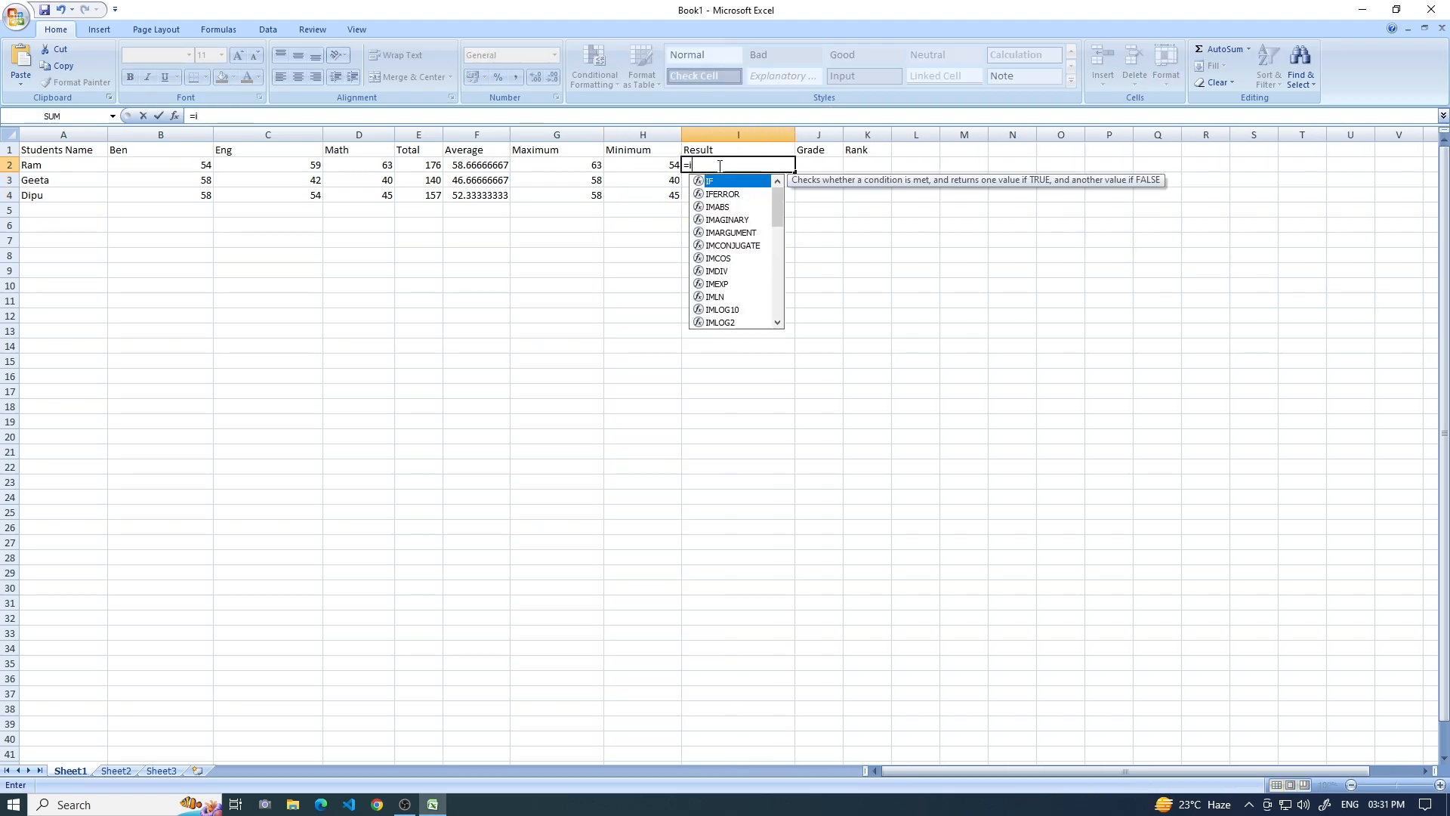
text(f()
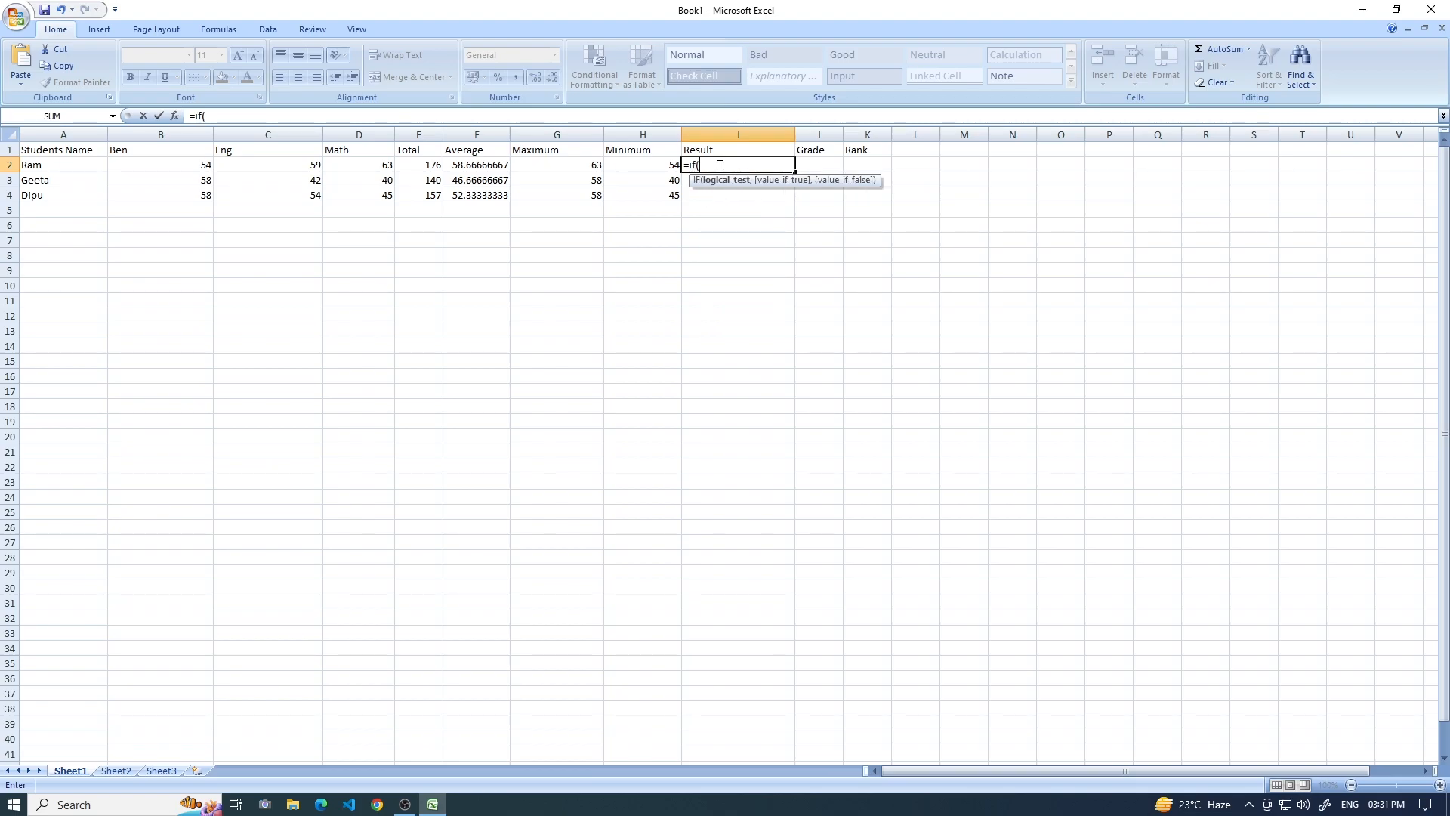
click(474, 163)
text(>=25,"Pass)
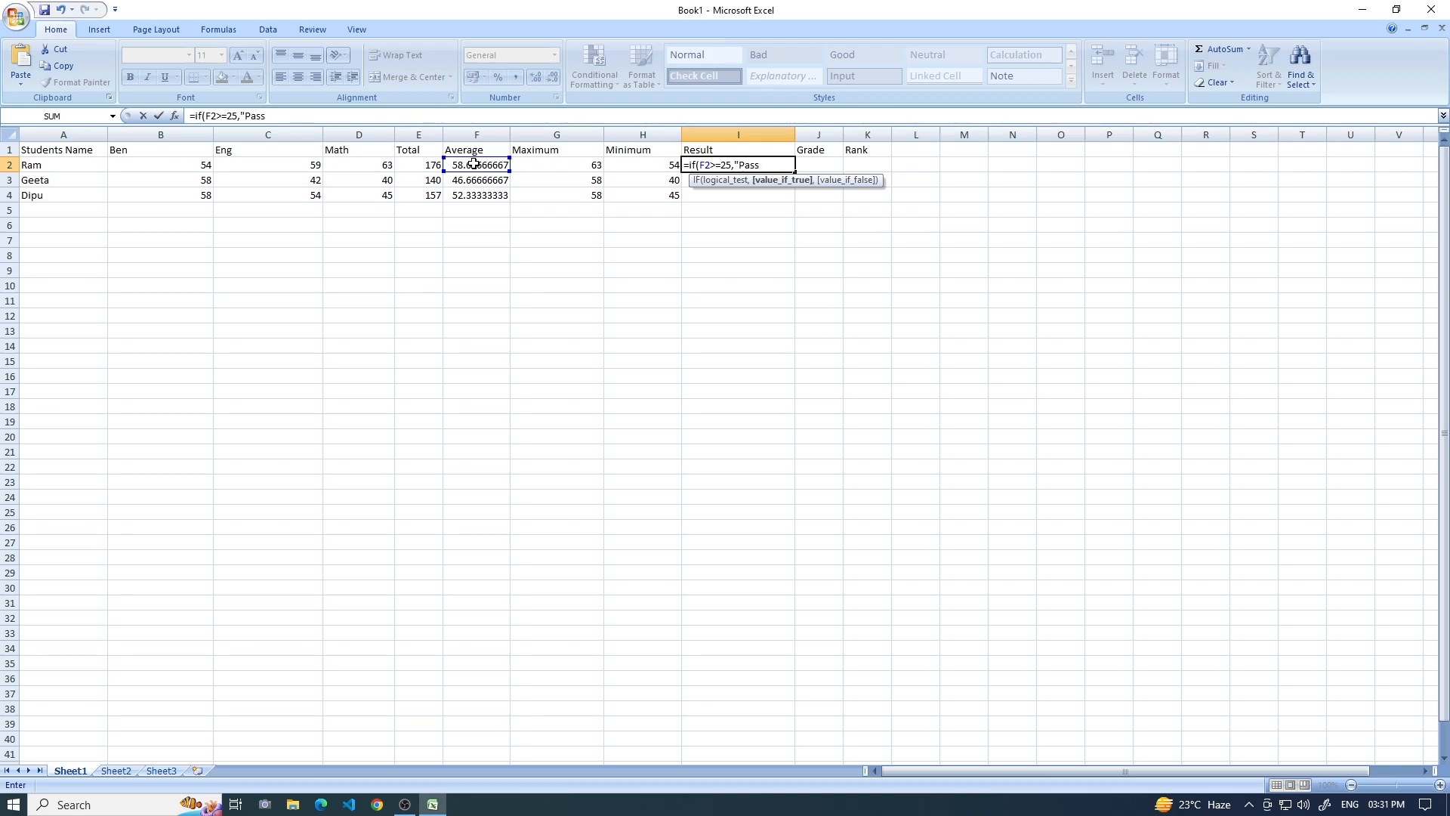
text(","Fai)
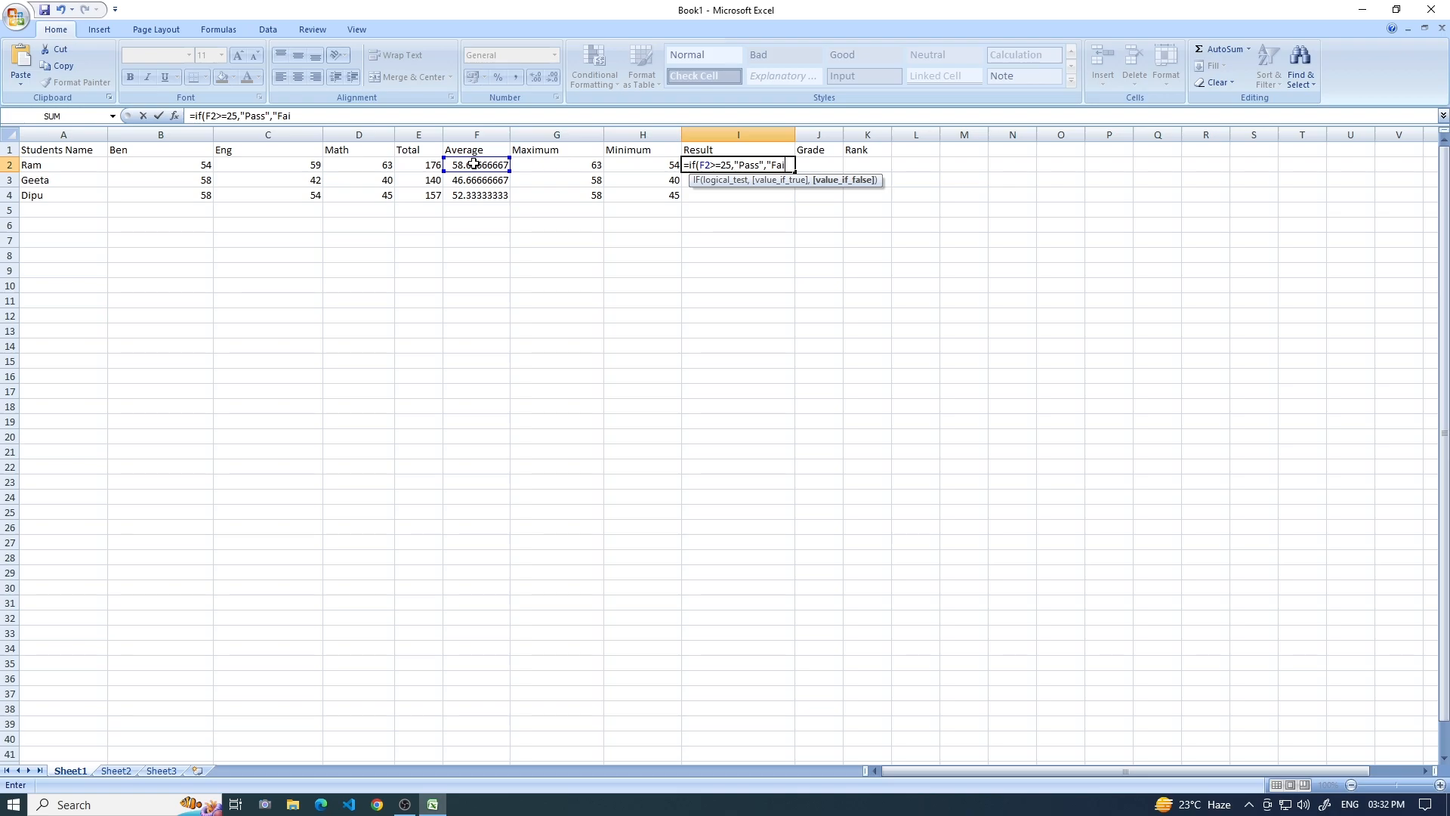
text(l"))
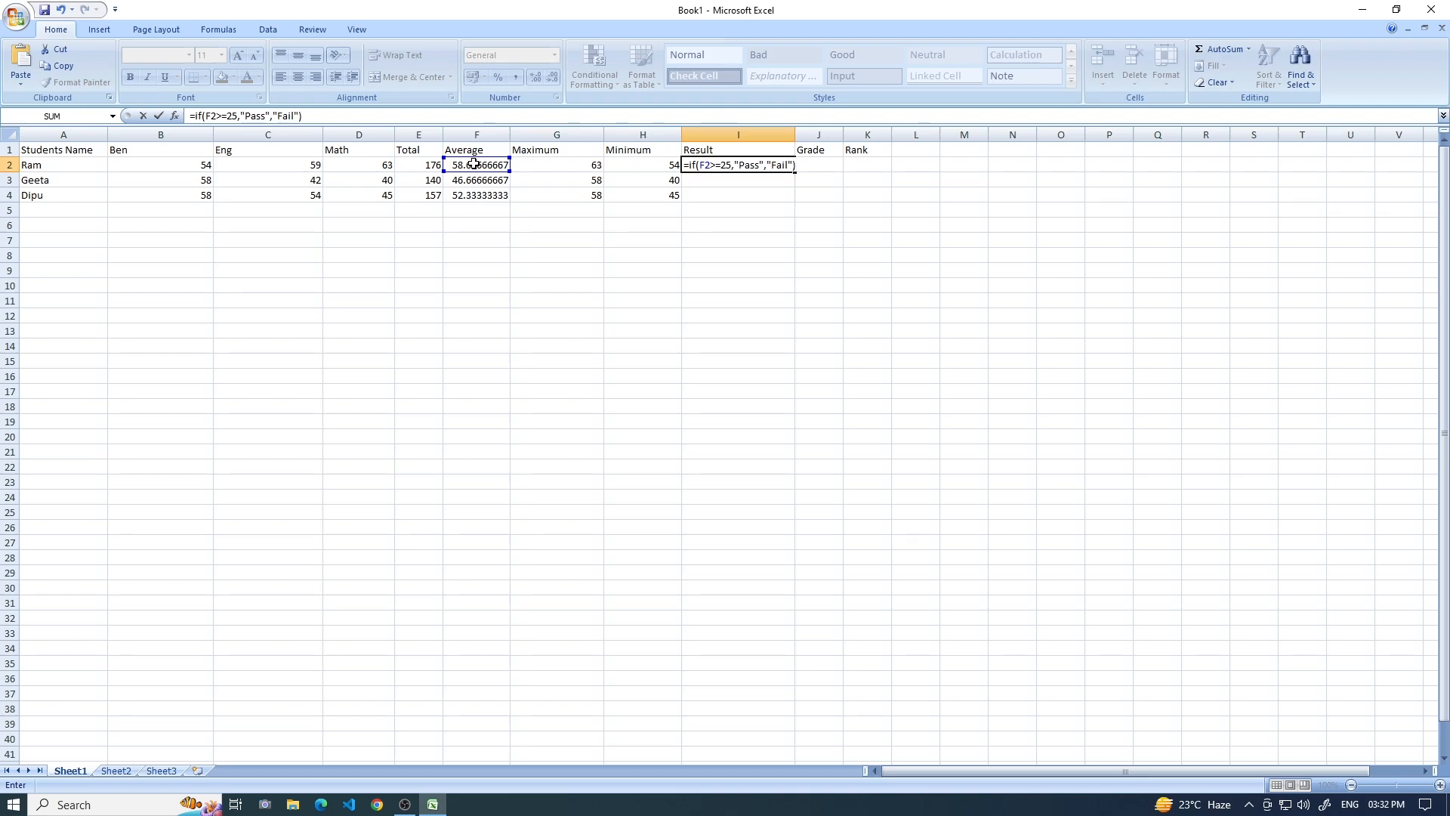
key(Return)
click(748, 169)
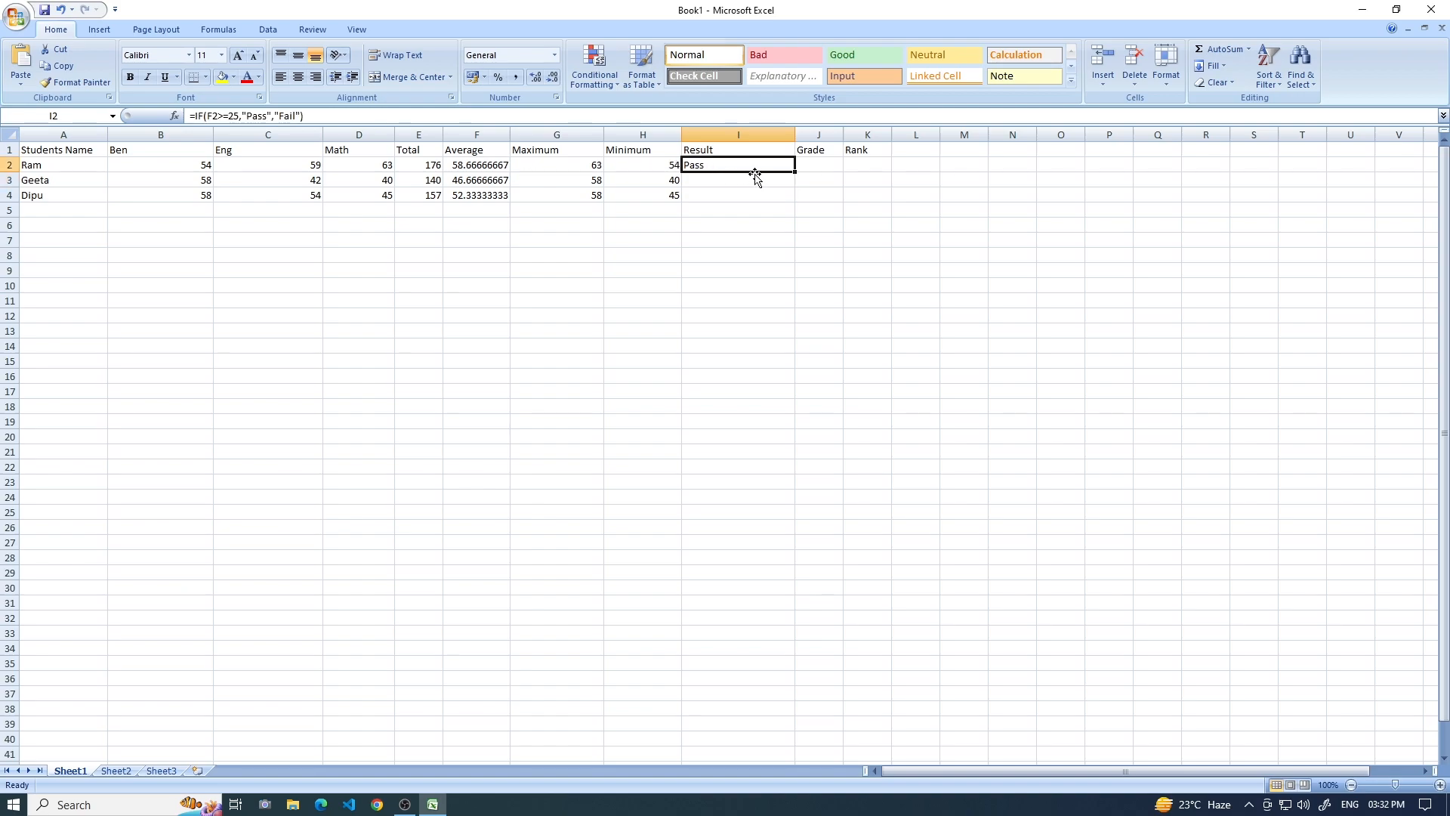
drag(796, 175, 798, 197)
Widen the Grade column and begin a nested grade formula in J2 with =if(F2>90,"A+",.
click(827, 164)
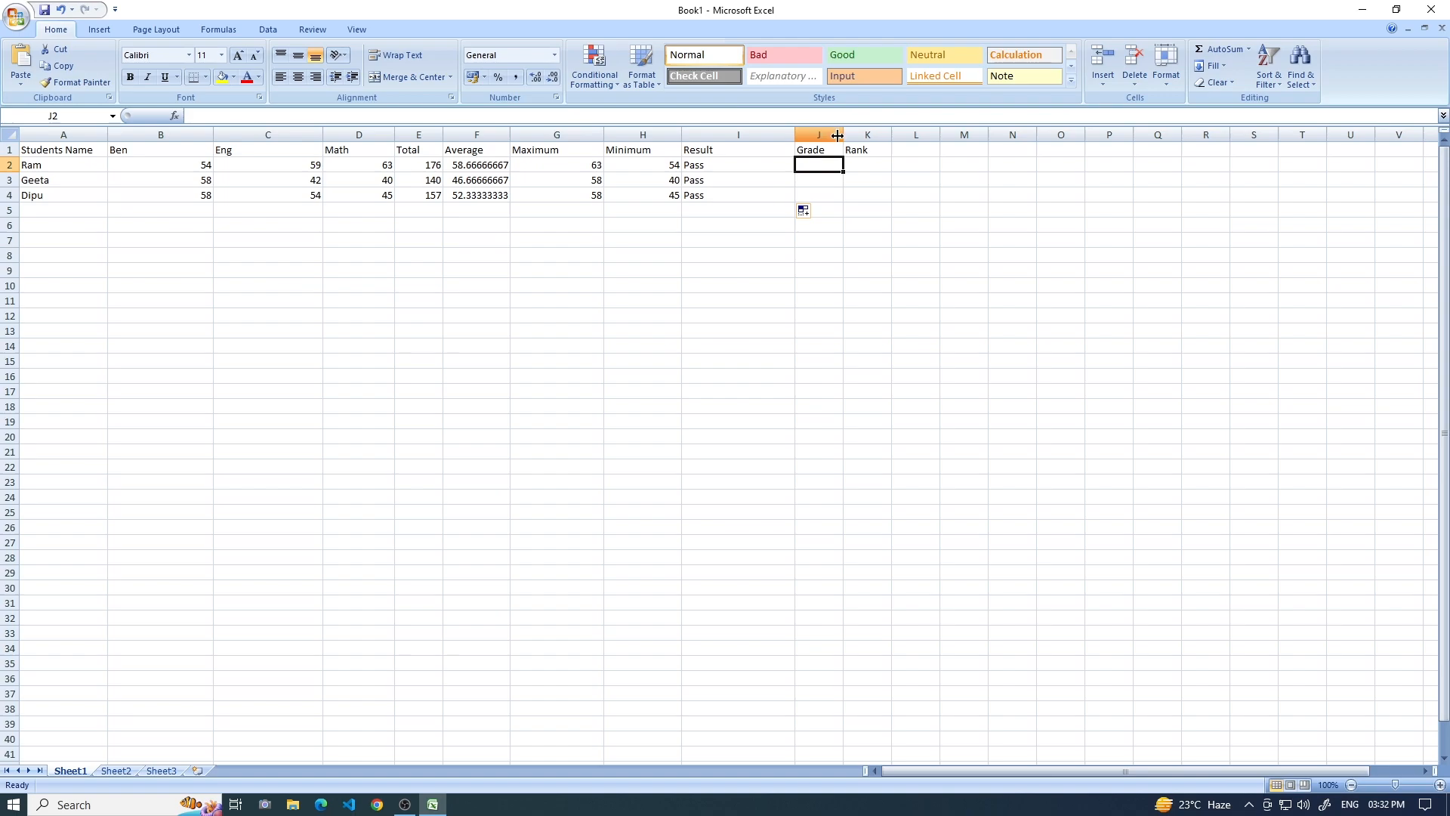
drag(843, 136, 911, 136)
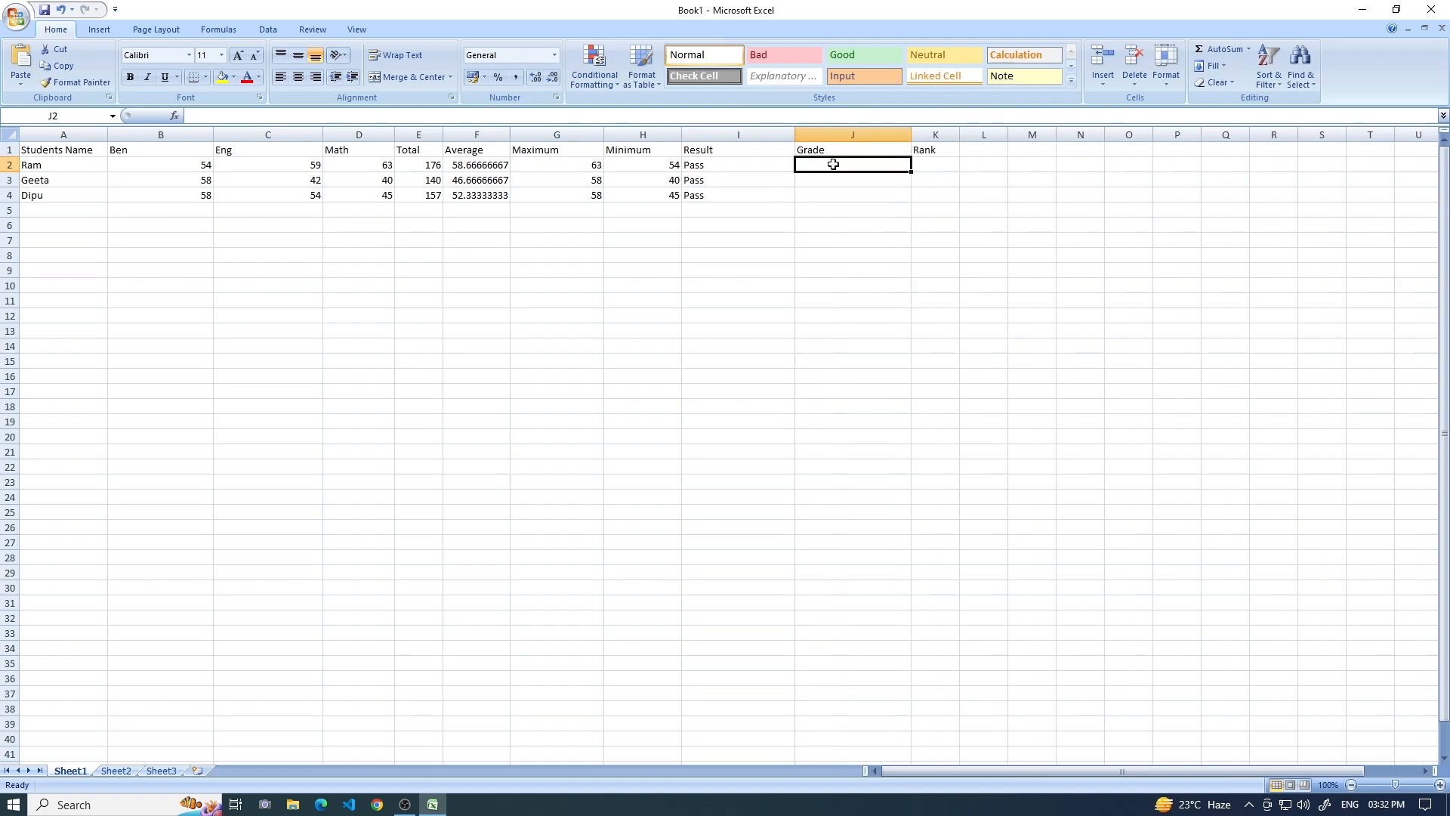
text(=if()
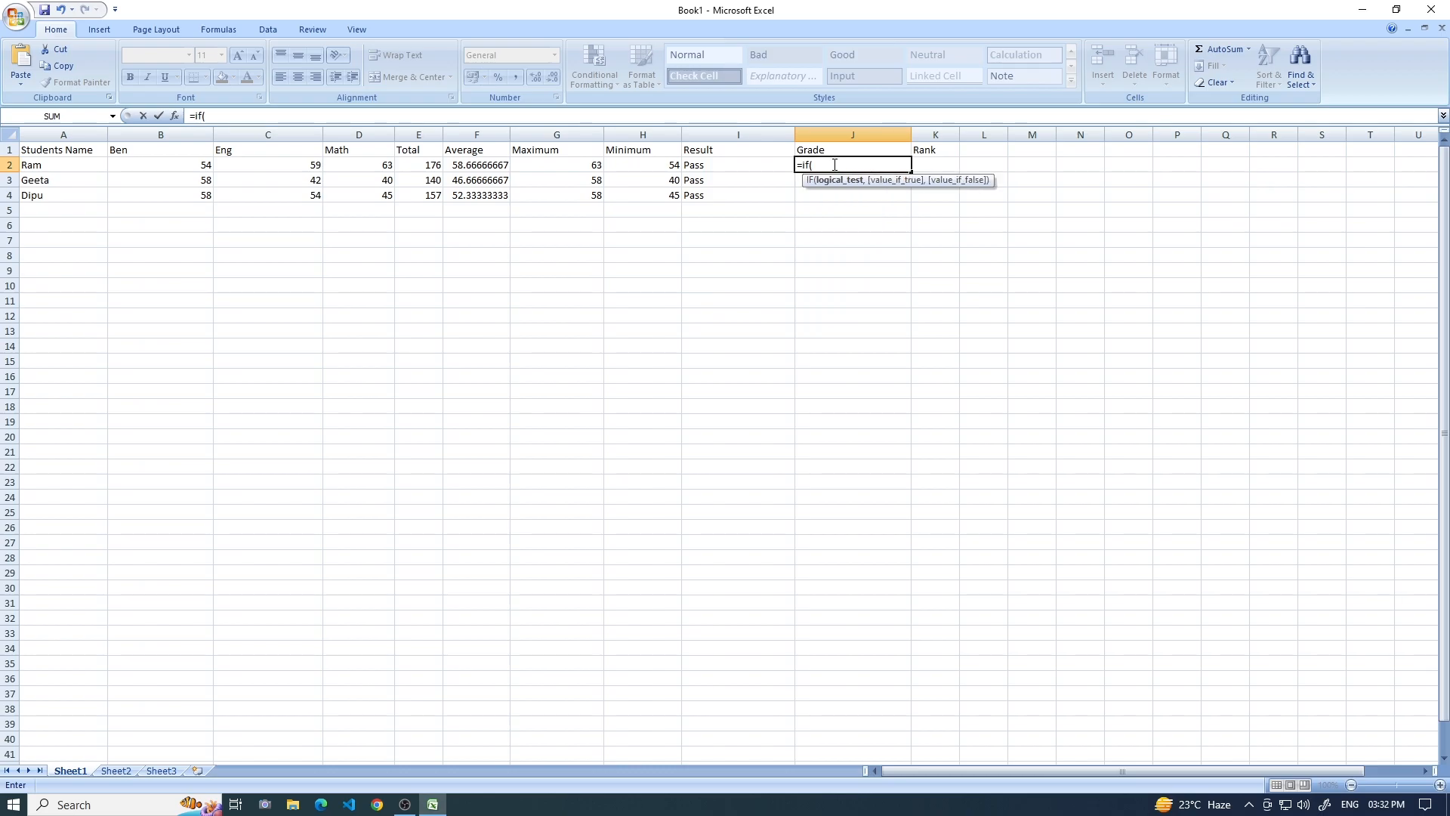
click(484, 165)
text(>90,)
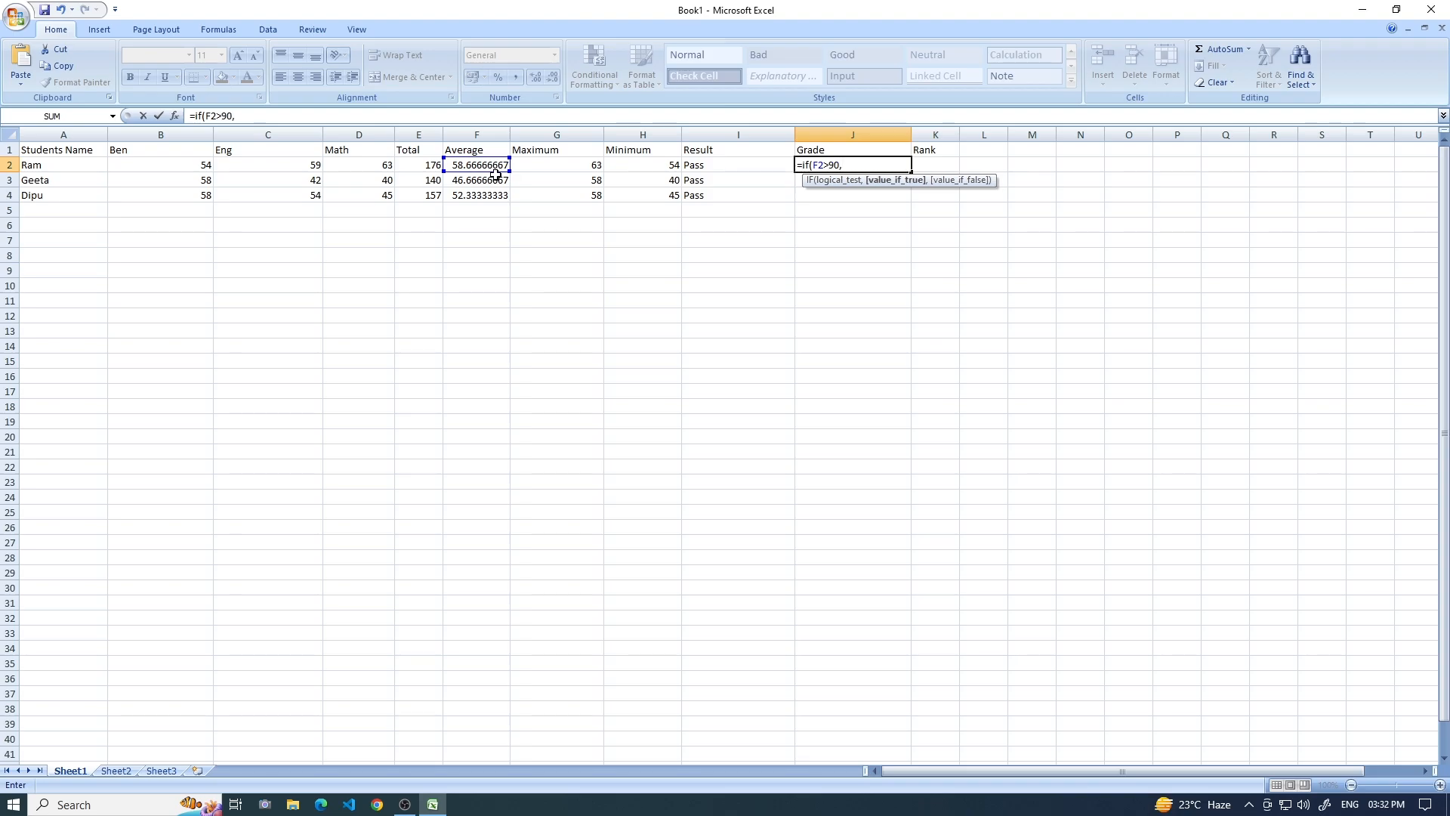
text(")
text(+",)
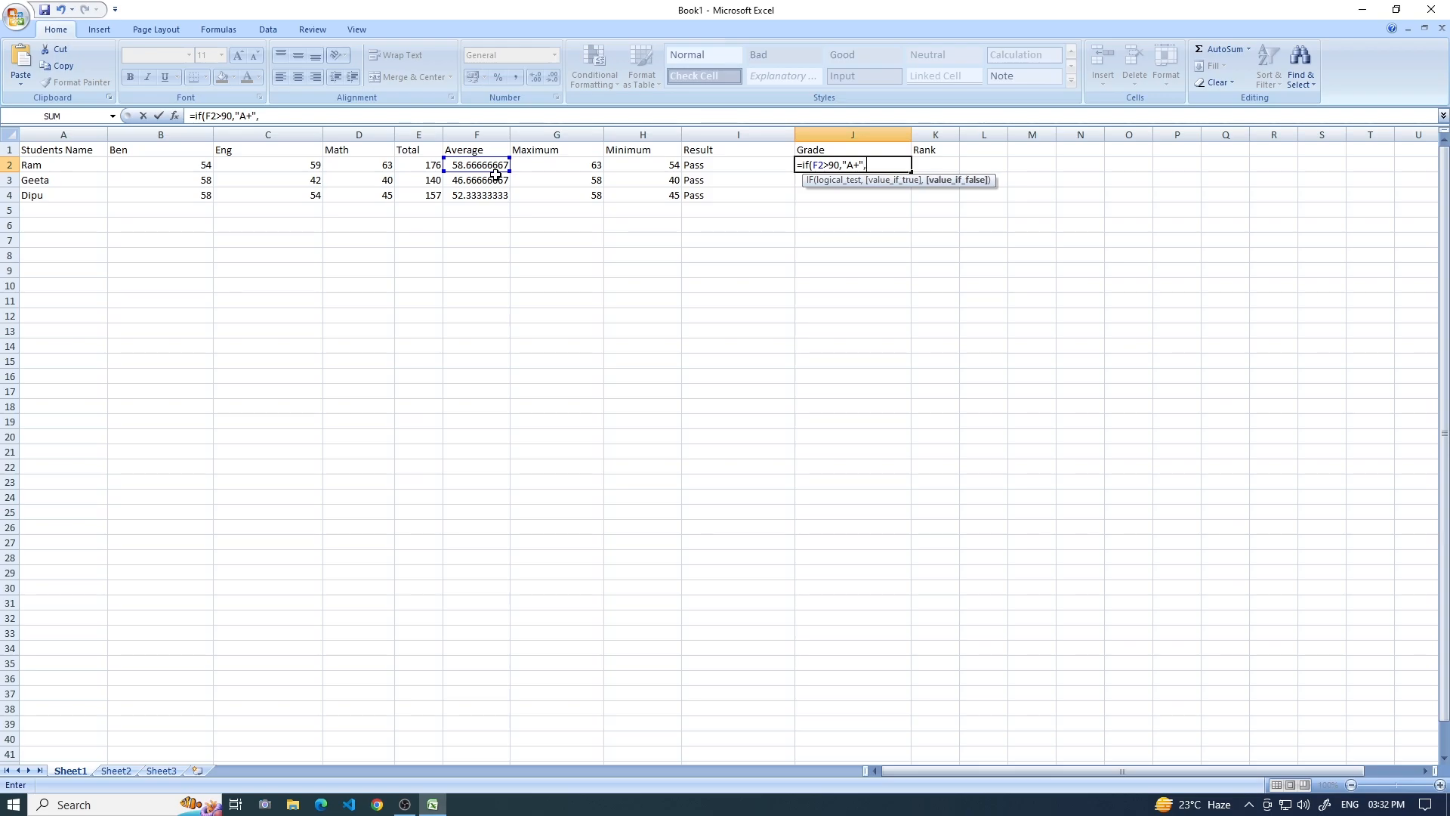
Copy the first IF condition within the J2 formula and append it as if(F2>80,"A",.
drag(801, 166, 865, 165)
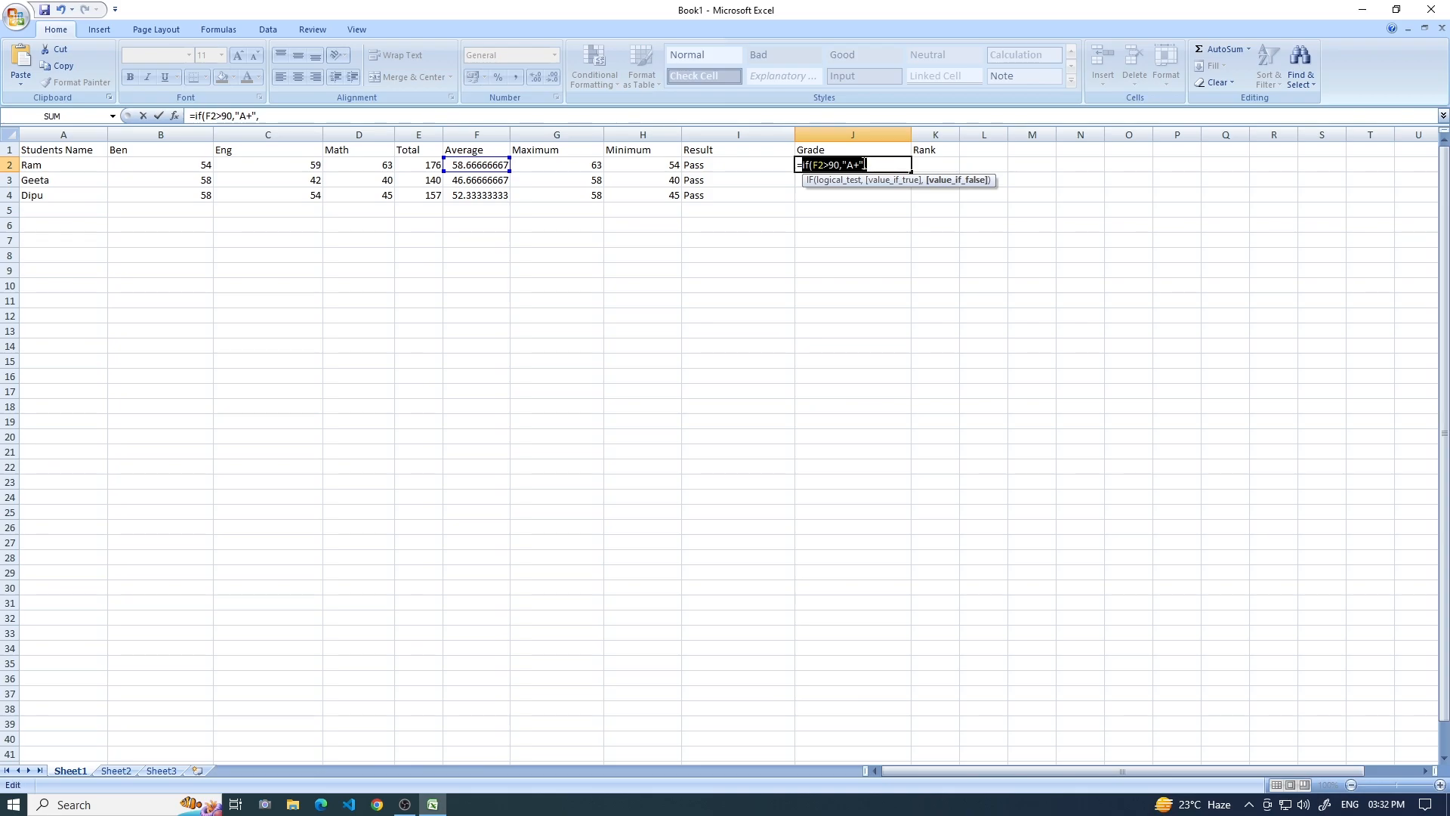
right_click(865, 165)
click(895, 189)
right_click(883, 167)
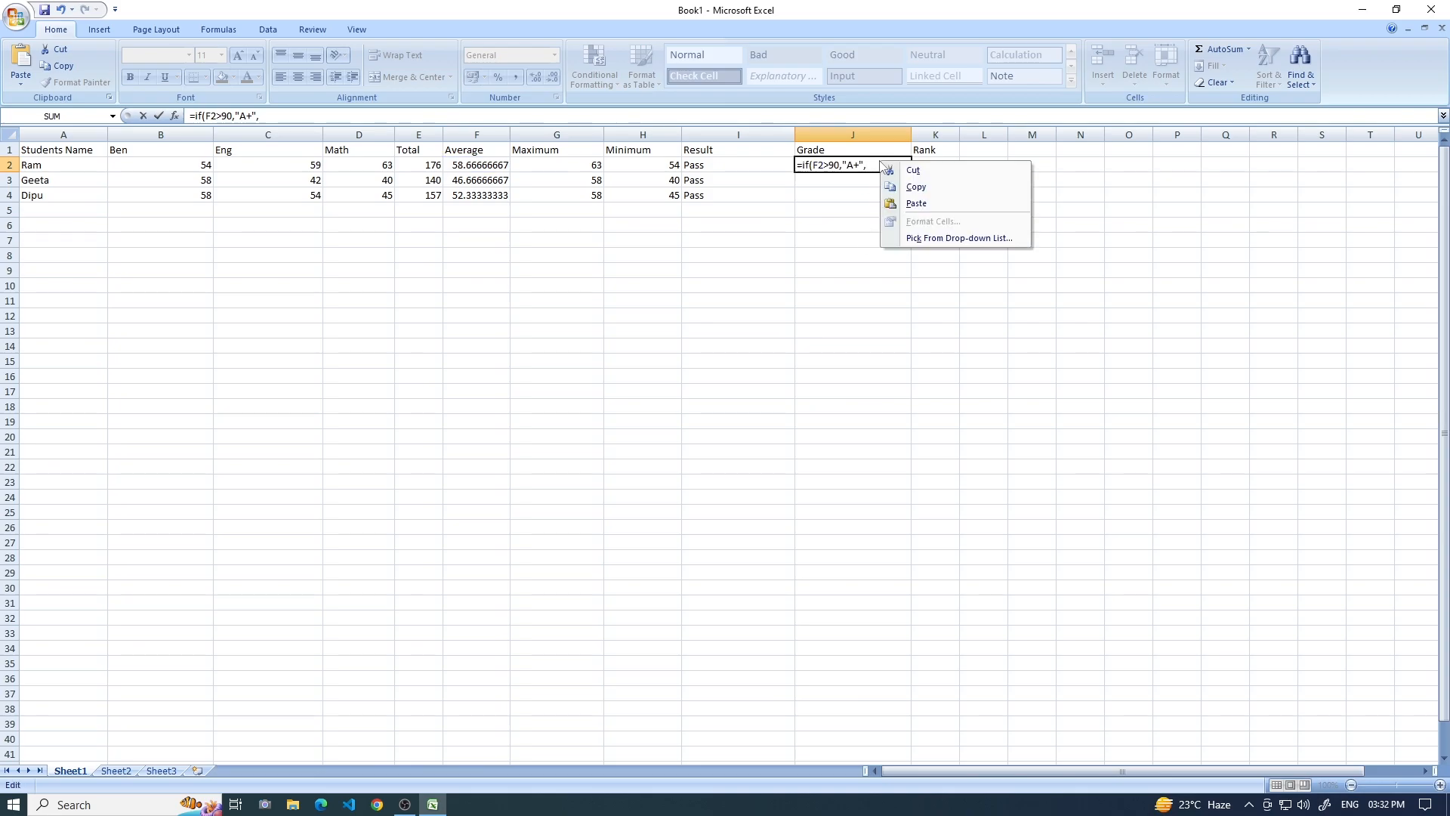
click(917, 203)
click(899, 164)
key(BackSpace)
text(80,"A+",)
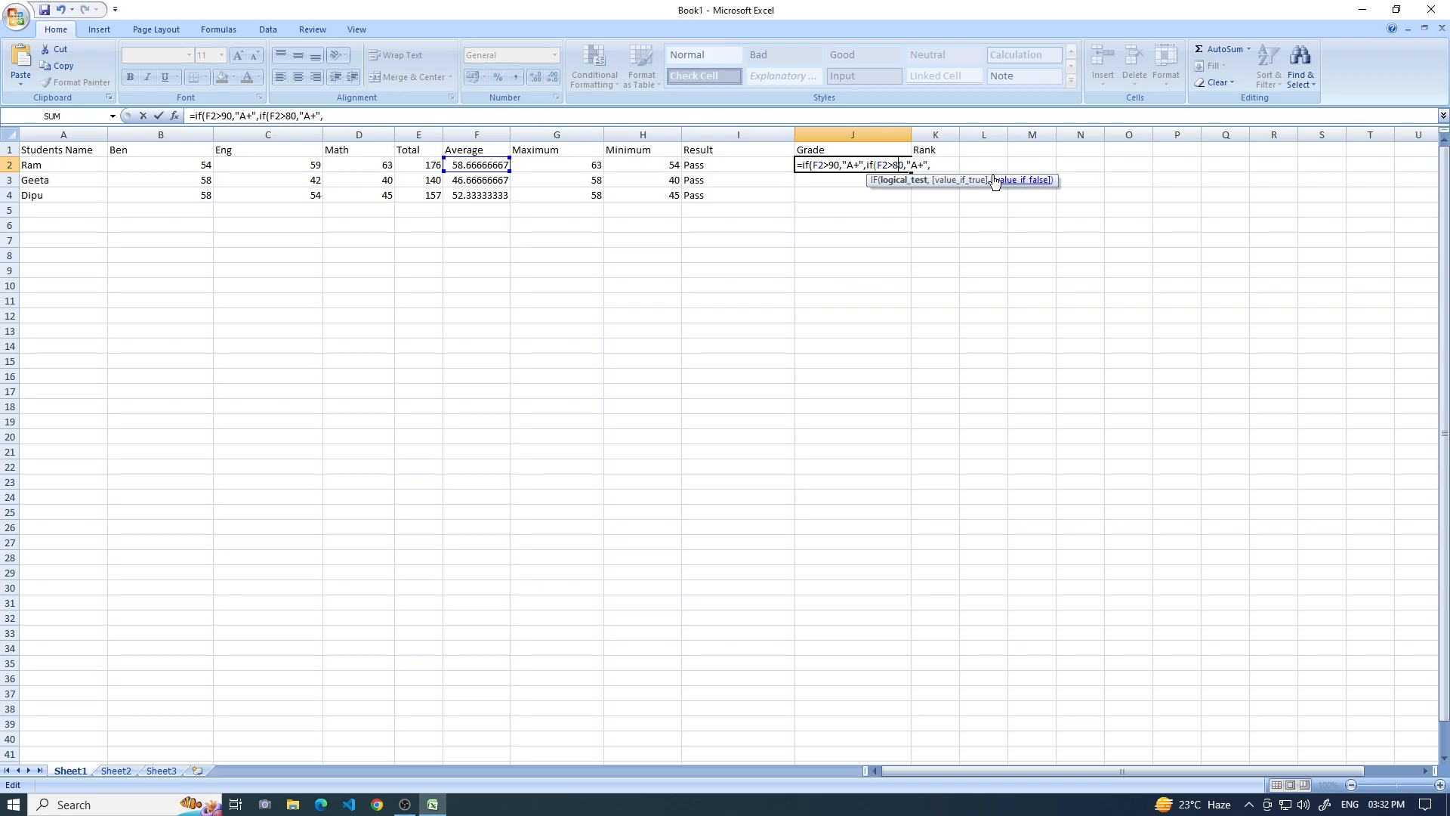
click(913, 164)
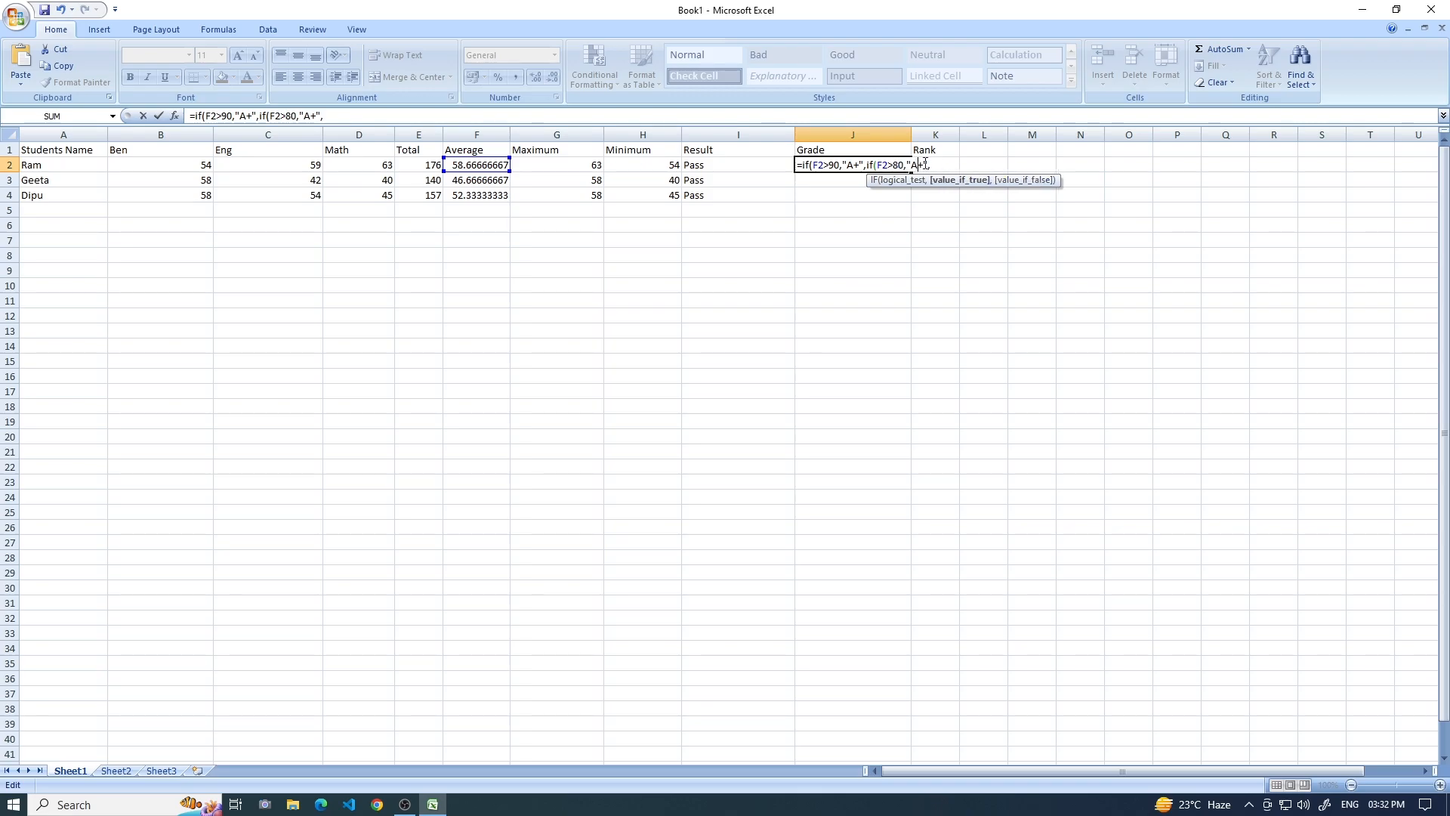
key(BackSpace)
key(Delete)
text(A)
Paste the copied condition at the end of the J2 formula and change it to if(F2>70,"B+",.
right_click(933, 164)
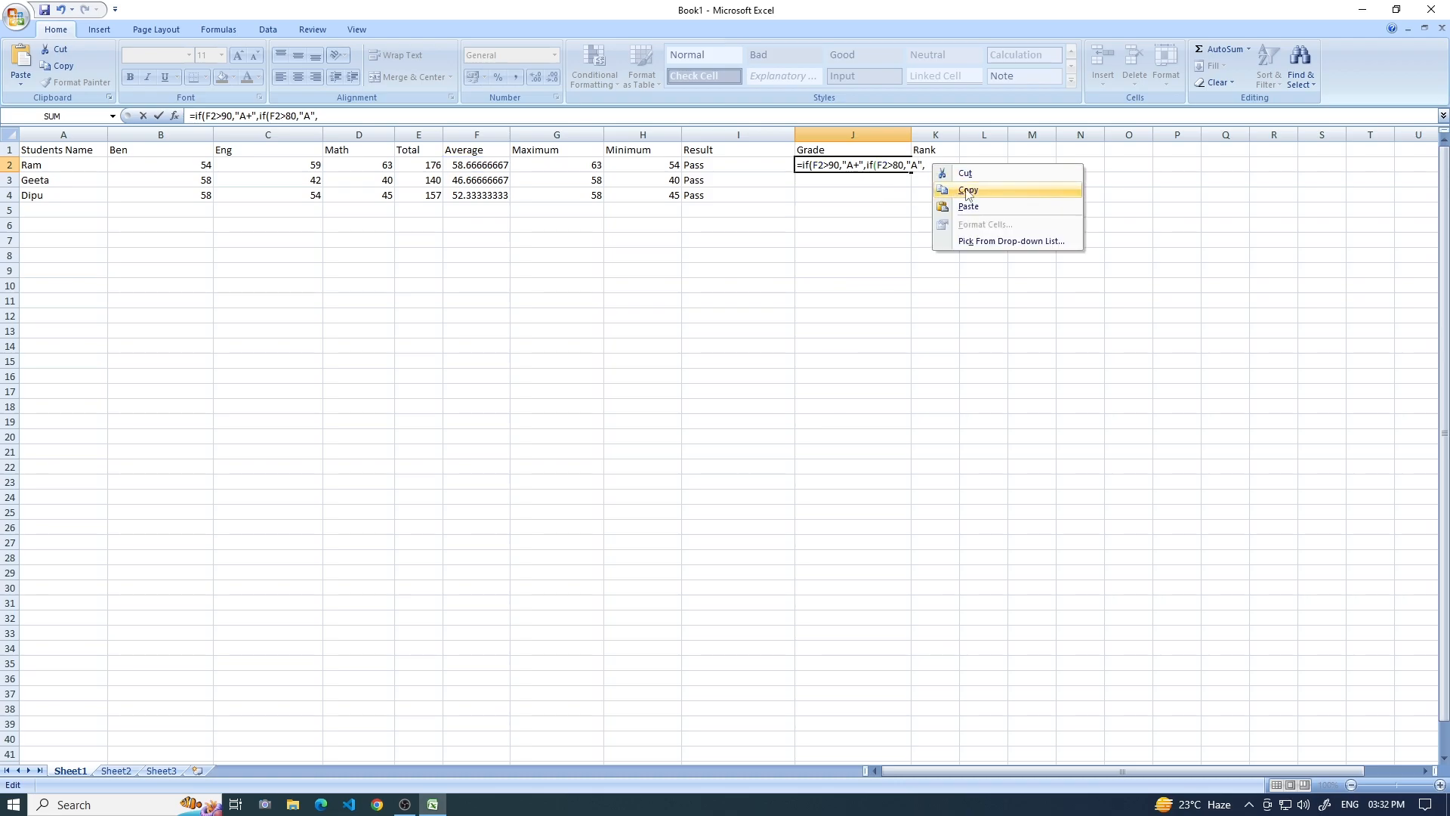
click(977, 204)
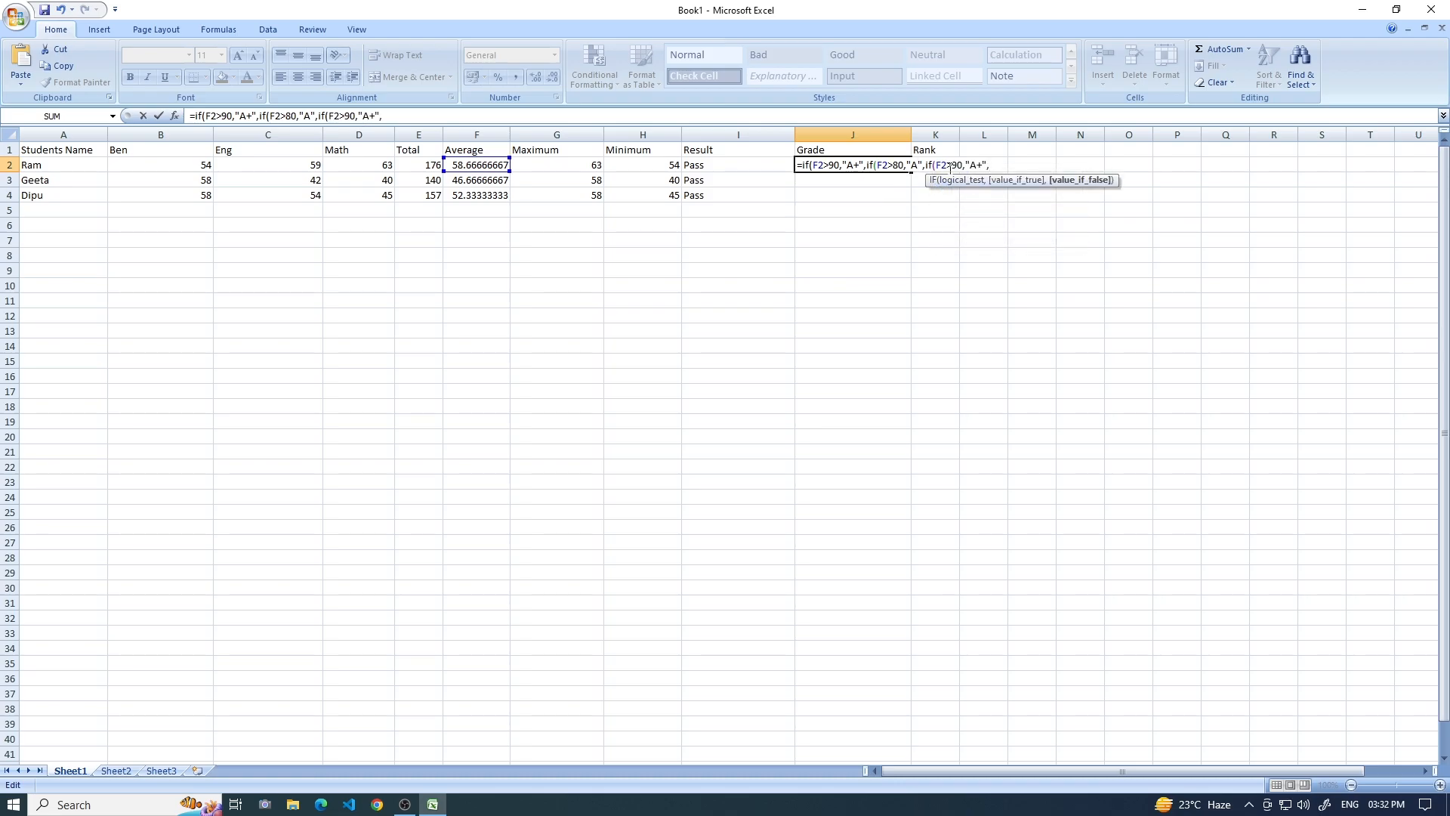
click(959, 165)
key(BackSpace)
text(7)
click(978, 165)
key(BackSpace)
text(B)
key(End)
Paste another copy of the condition into the J2 formula and change it to if(F2>60,"B",.
right_click(993, 165)
click(1029, 207)
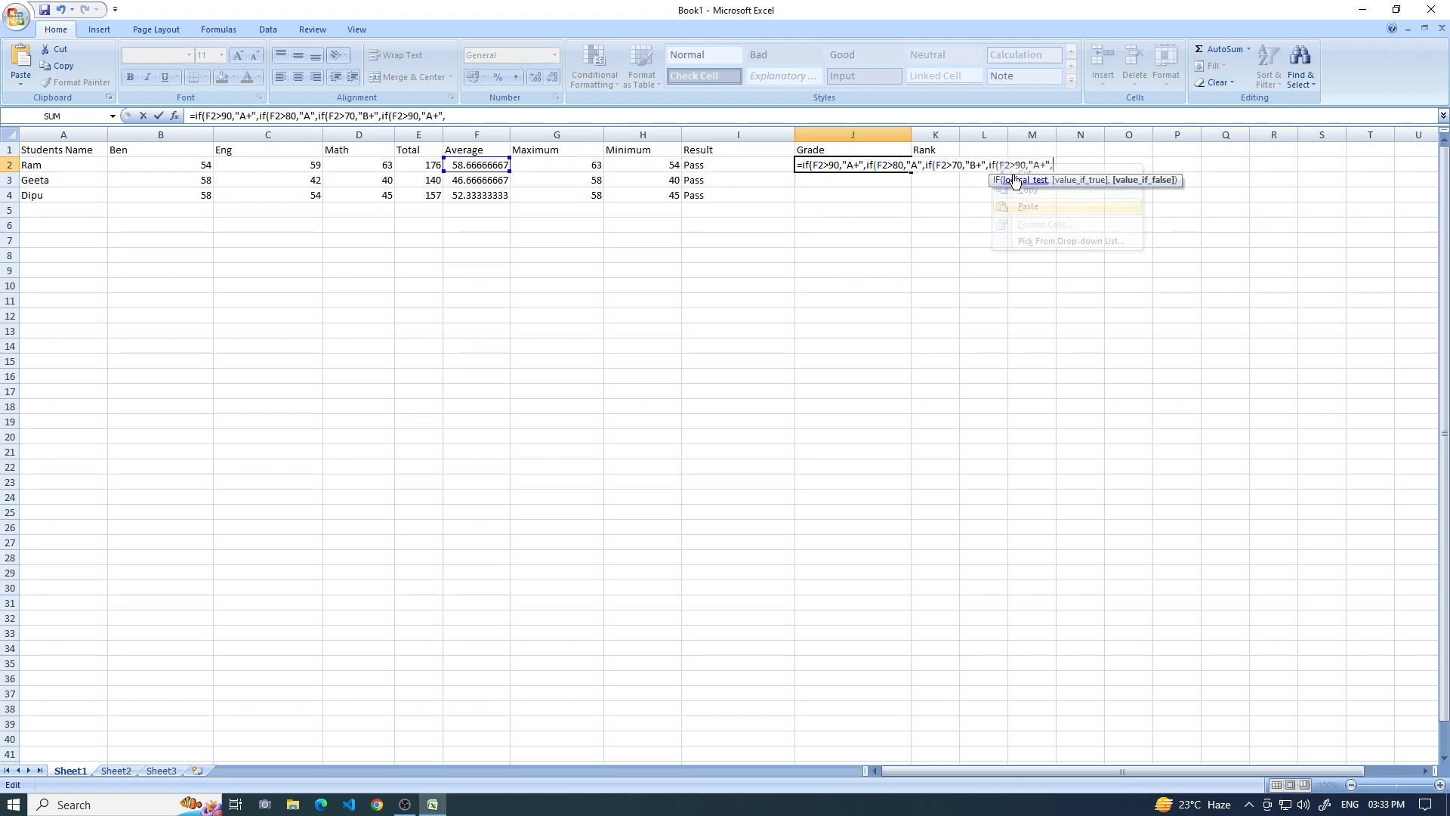
click(1020, 165)
key(BackSpace)
text(6)
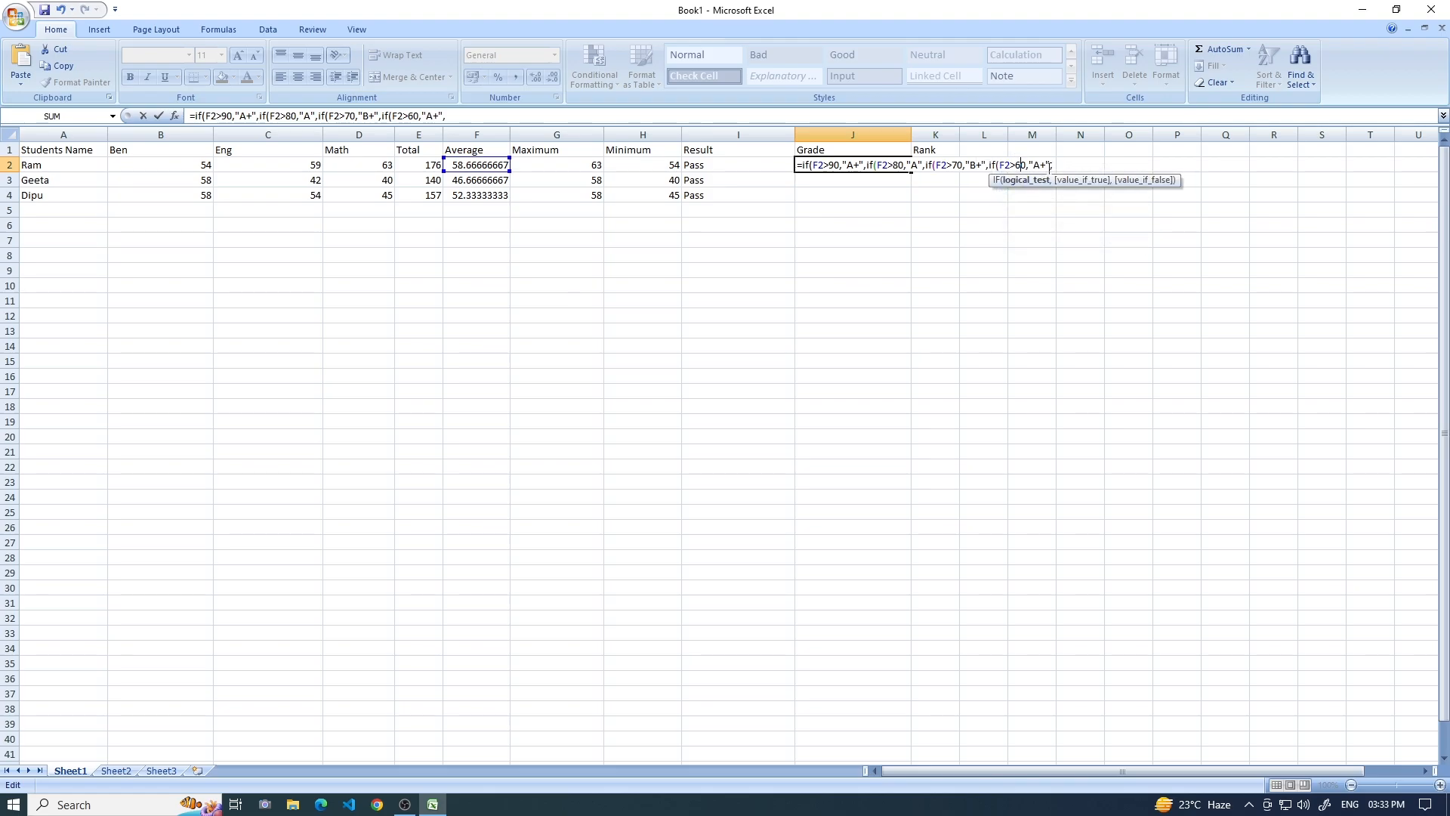
click(1044, 165)
key(BackSpace)
key(BackSpace)
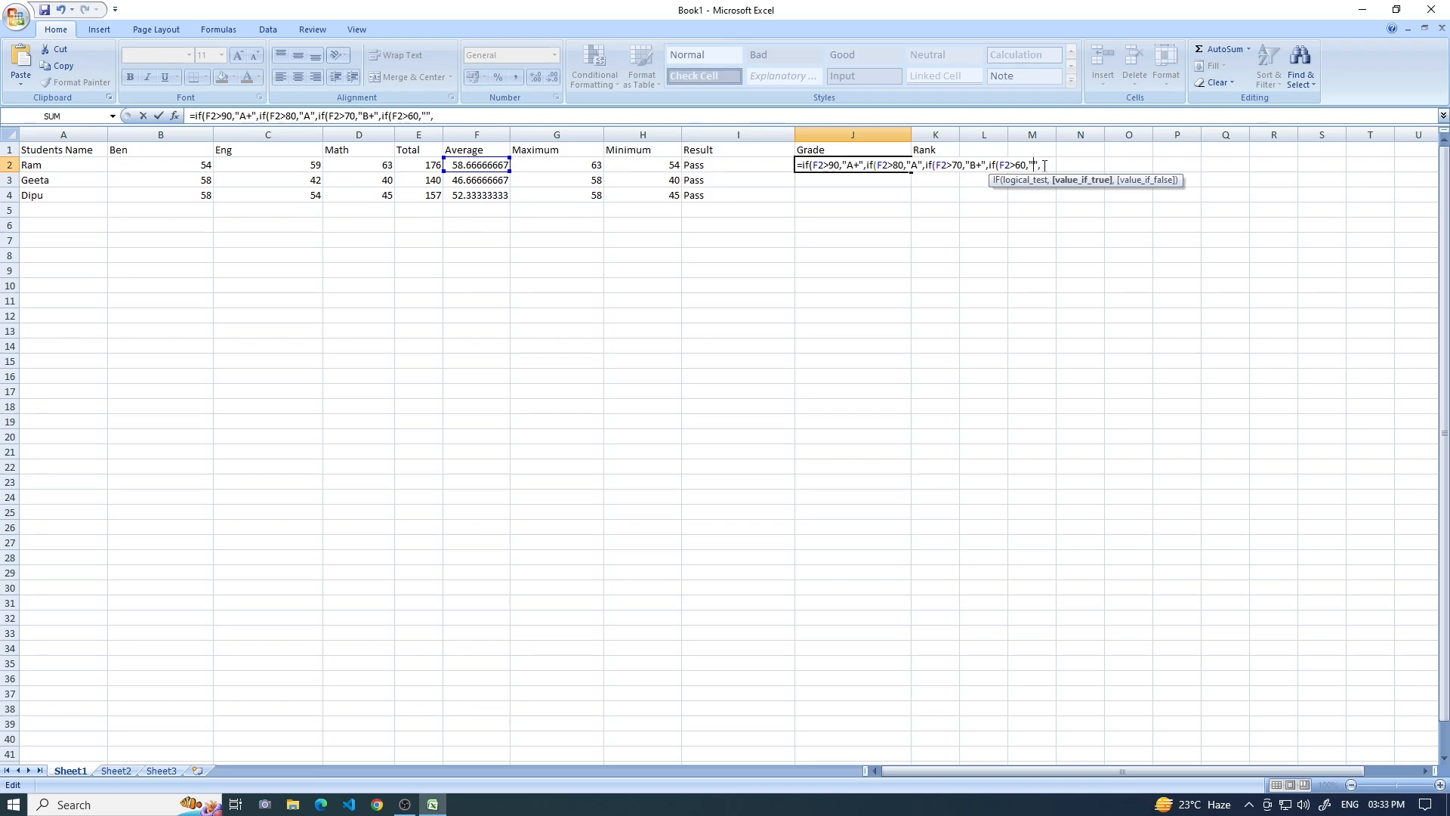
text(B)
click(1053, 166)
text(,)
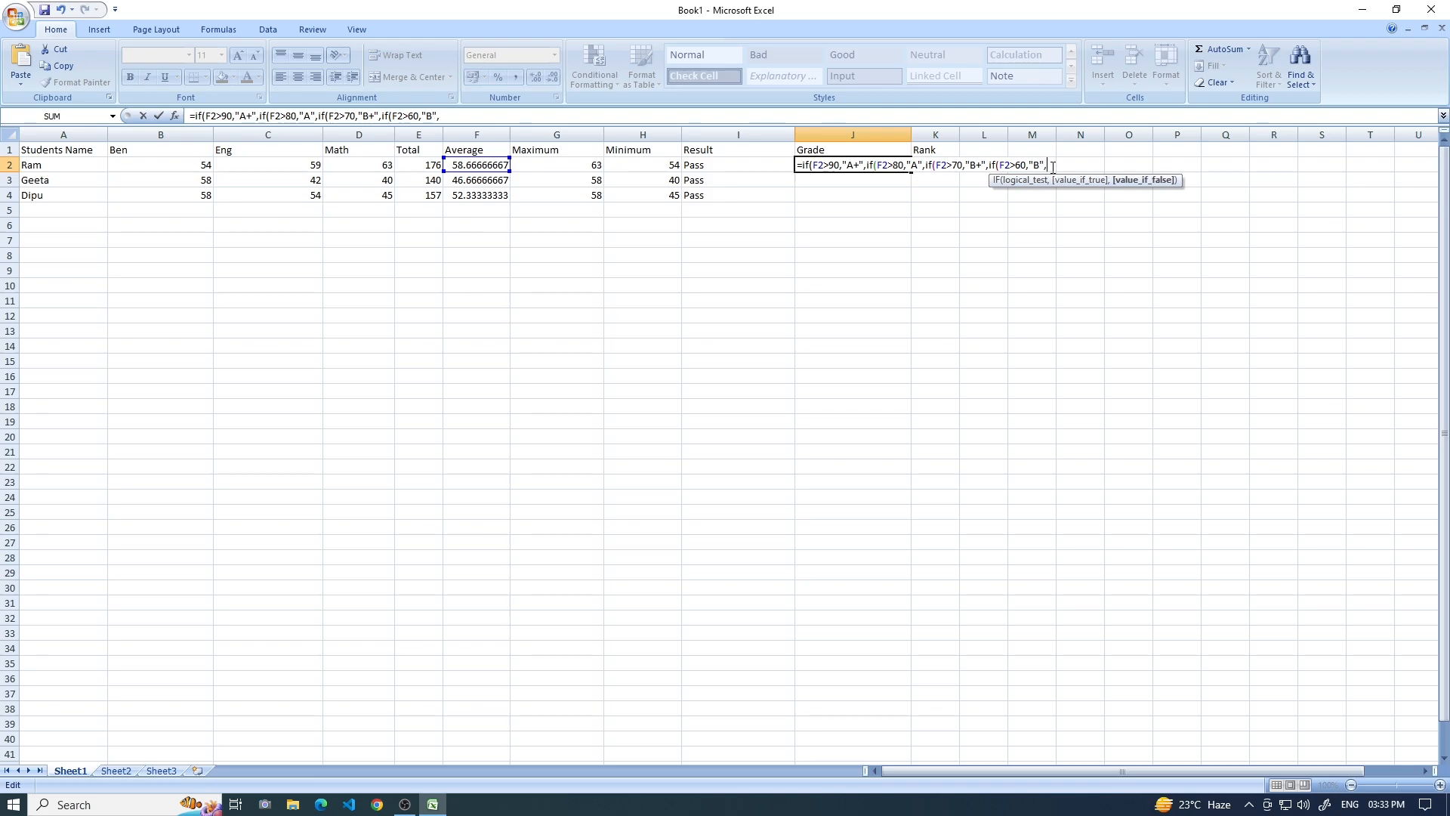
Append one more copied condition to the J2 formula and change it to if(F2>=25,"C",.
right_click(1053, 170)
click(1089, 209)
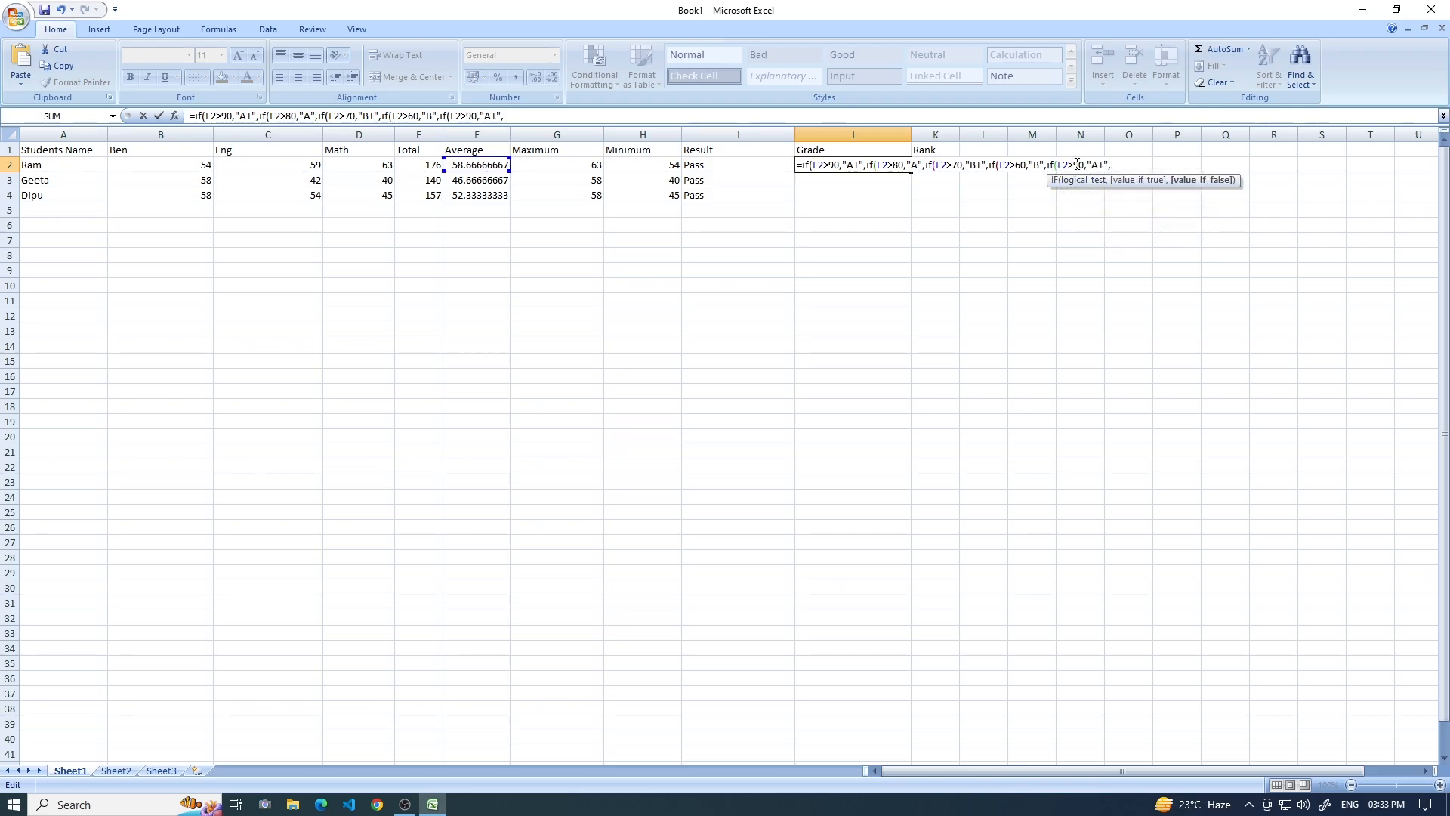
click(1074, 164)
text(=)
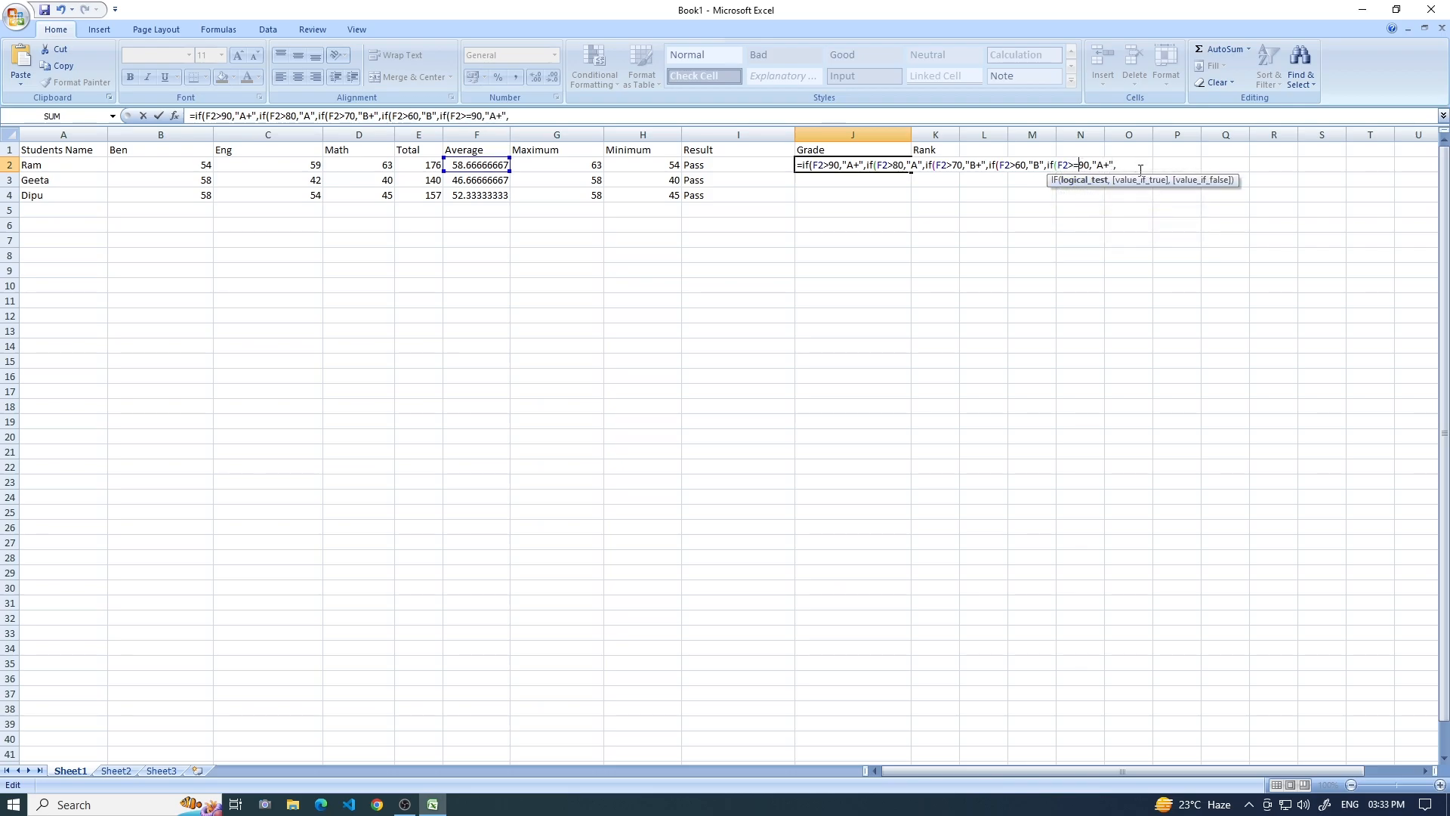
key(Delete)
key(Delete)
text(25)
click(1102, 165)
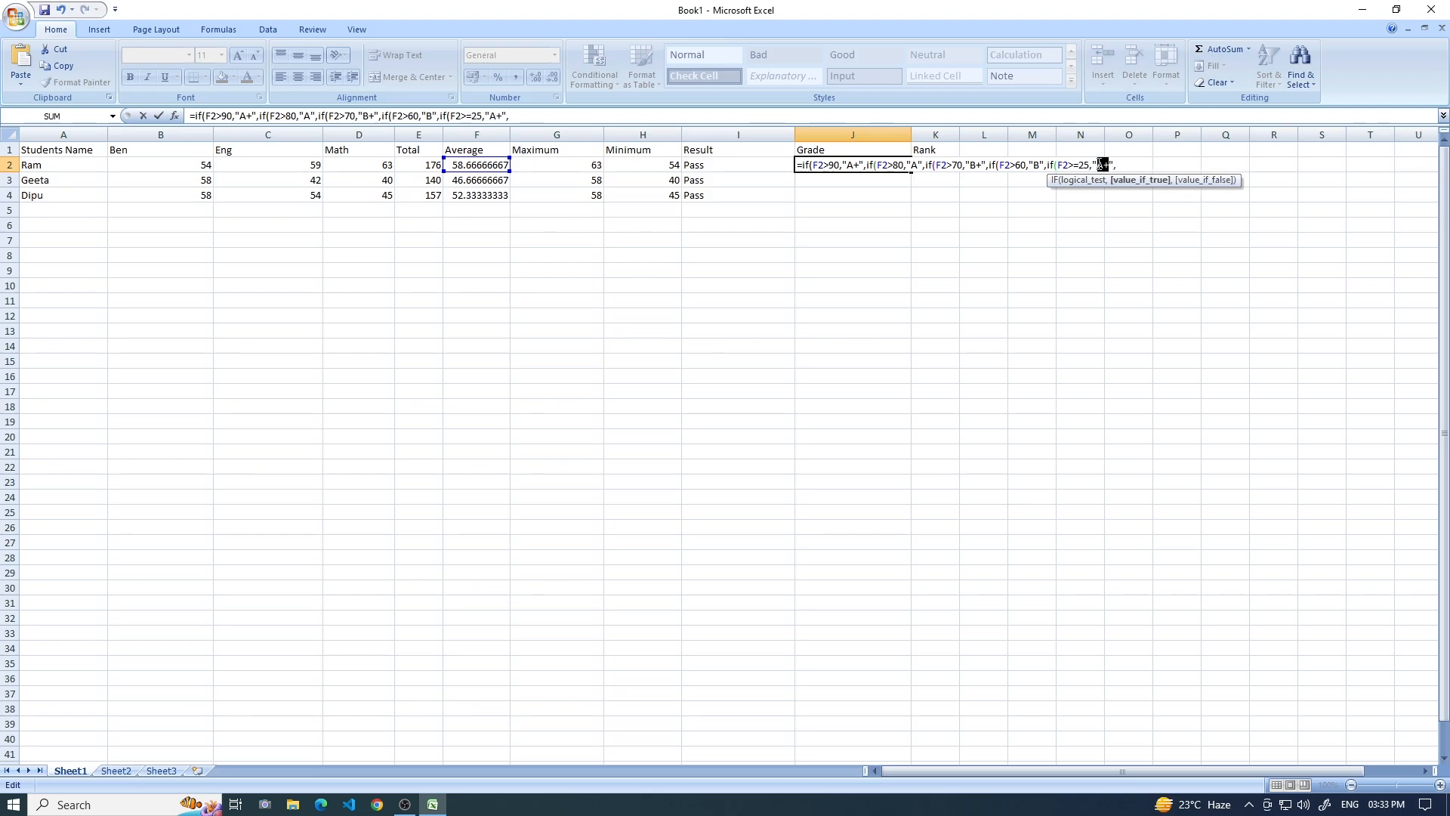
key(BackSpace)
click(1116, 165)
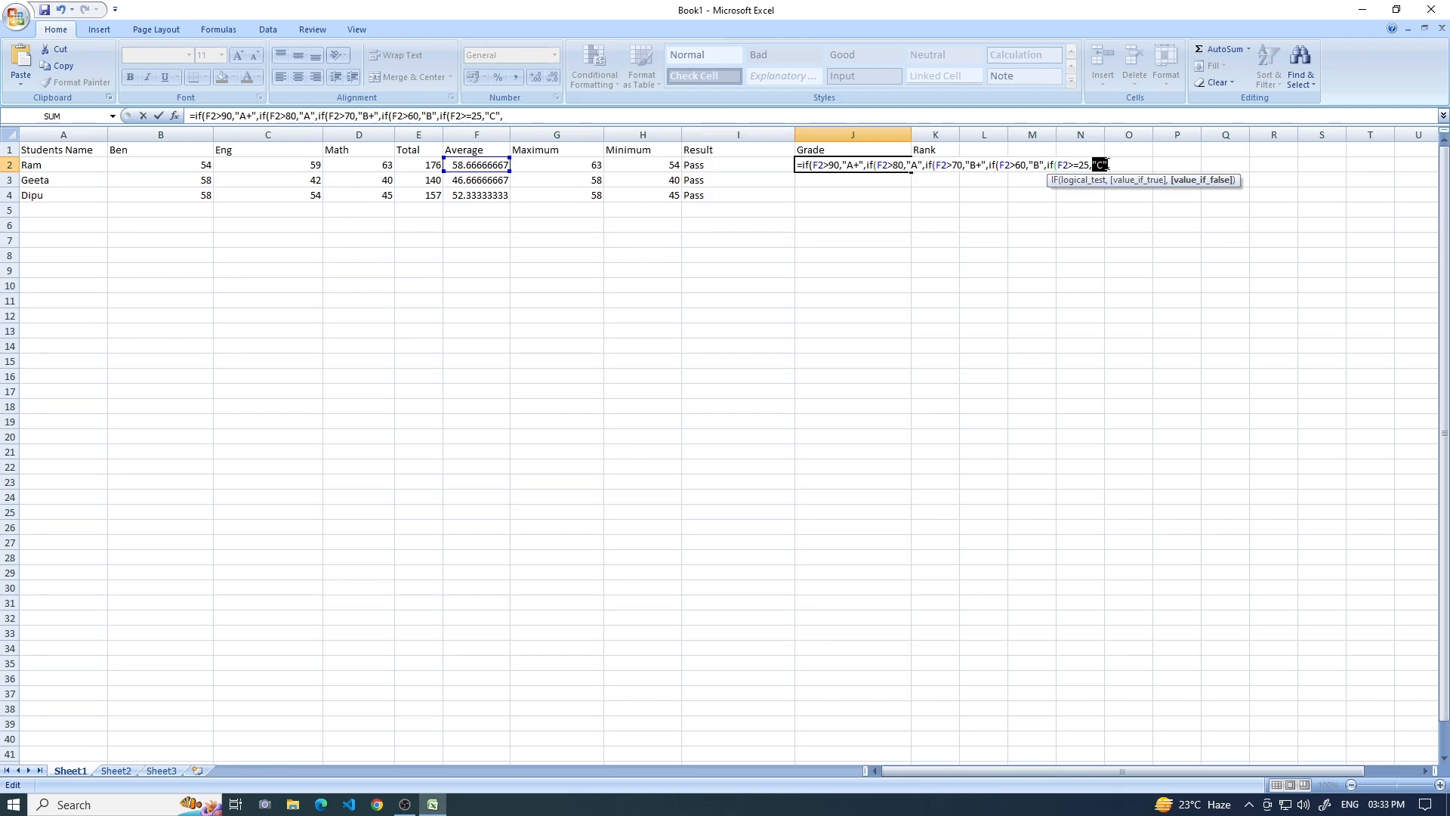
Finish the J2 grade formula with "D" as the final false value, close all five IF brackets and enter it.
right_click(1103, 164)
click(1126, 187)
click(1113, 165)
right_click(1119, 163)
click(1154, 201)
key(BackSpace)
text(D"))))))
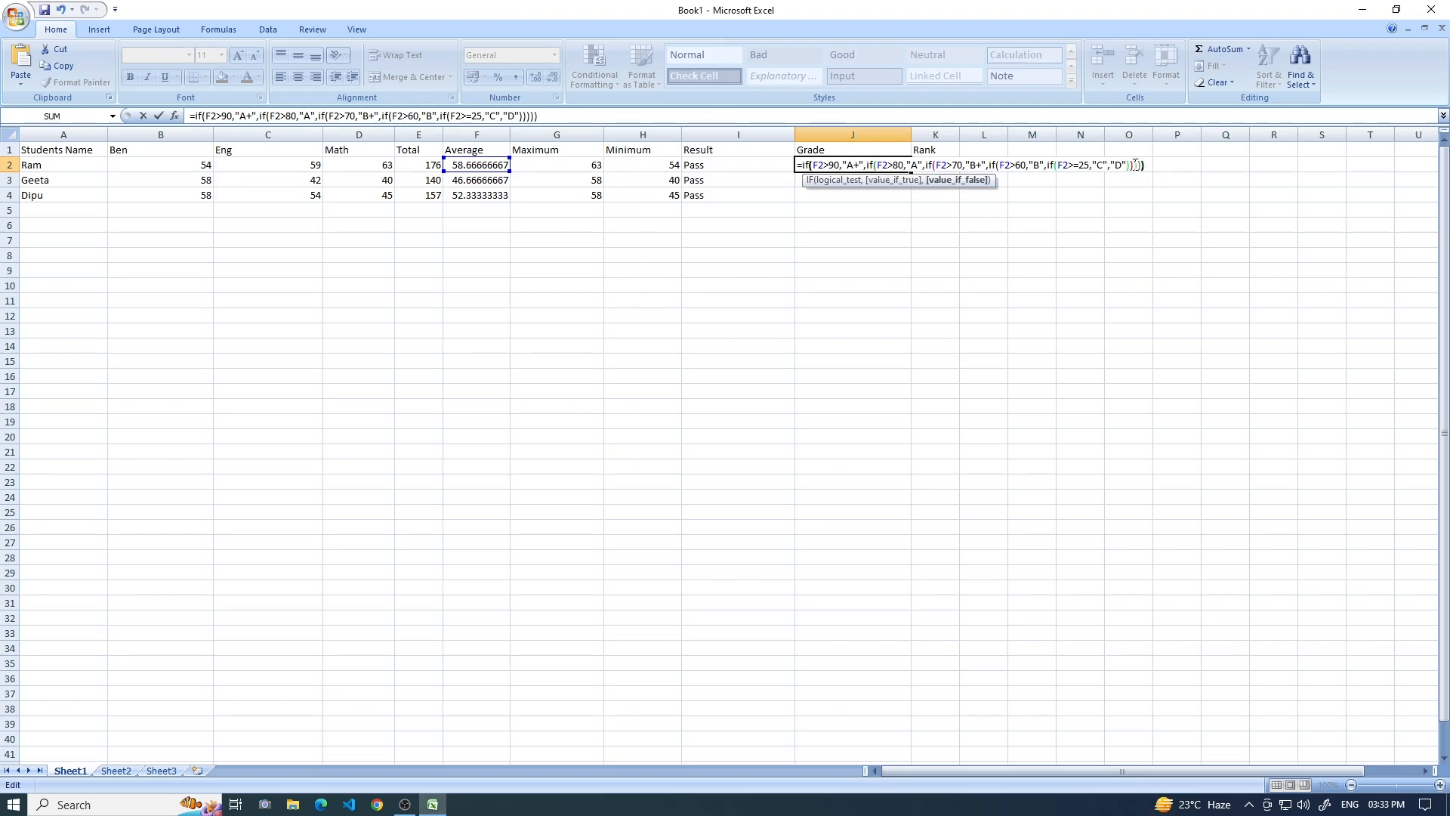
key(Return)
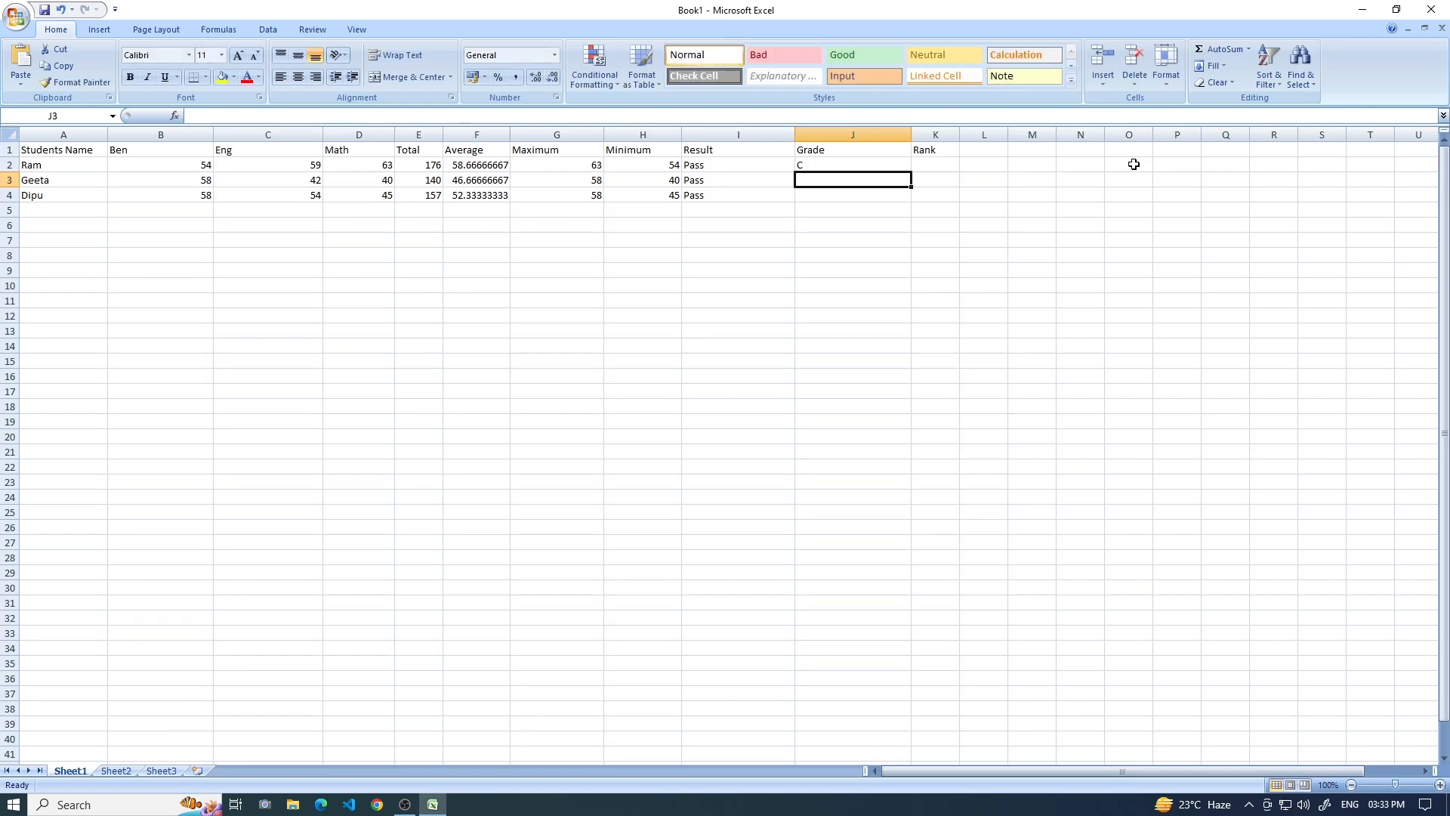
Fill the grade formula from J2 down to J4 and check the copied formulas.
click(843, 166)
drag(912, 170, 912, 204)
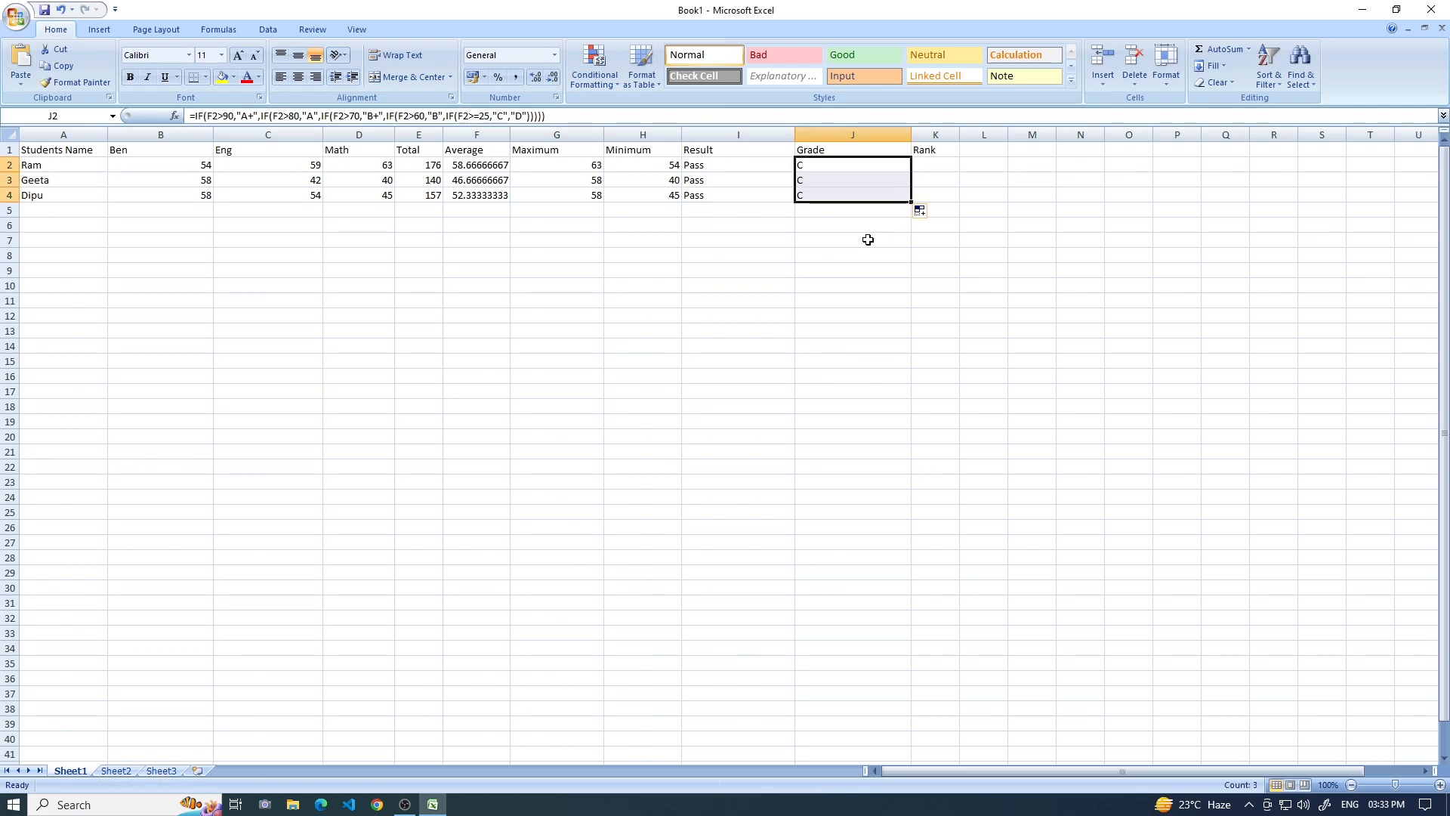
click(818, 183)
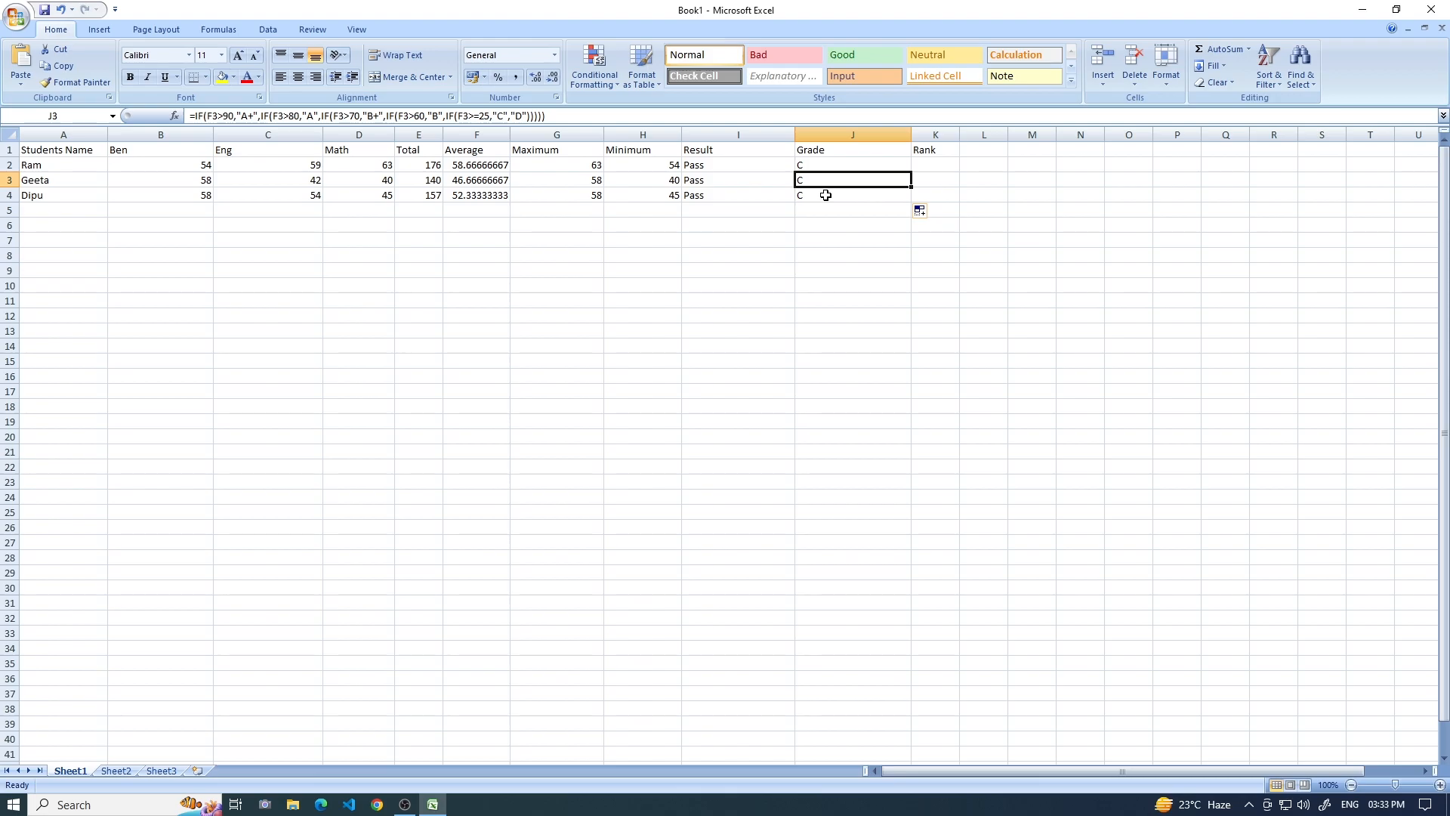
click(825, 195)
Widen the Rank column and enter =rank(F2,F2:F4,0) in K2.
click(922, 162)
drag(960, 132, 1028, 132)
text(=rank()
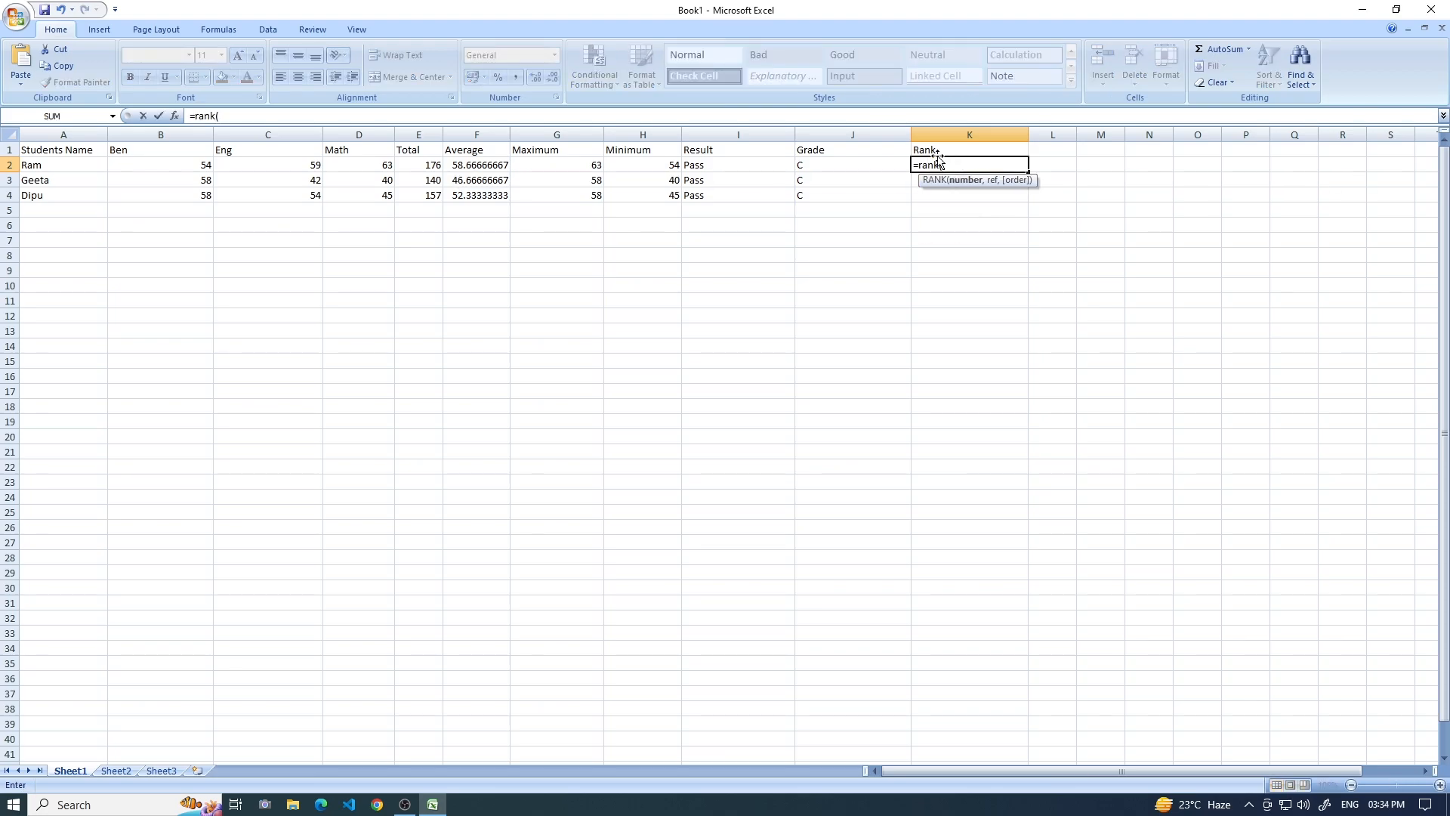
click(480, 165)
text(,)
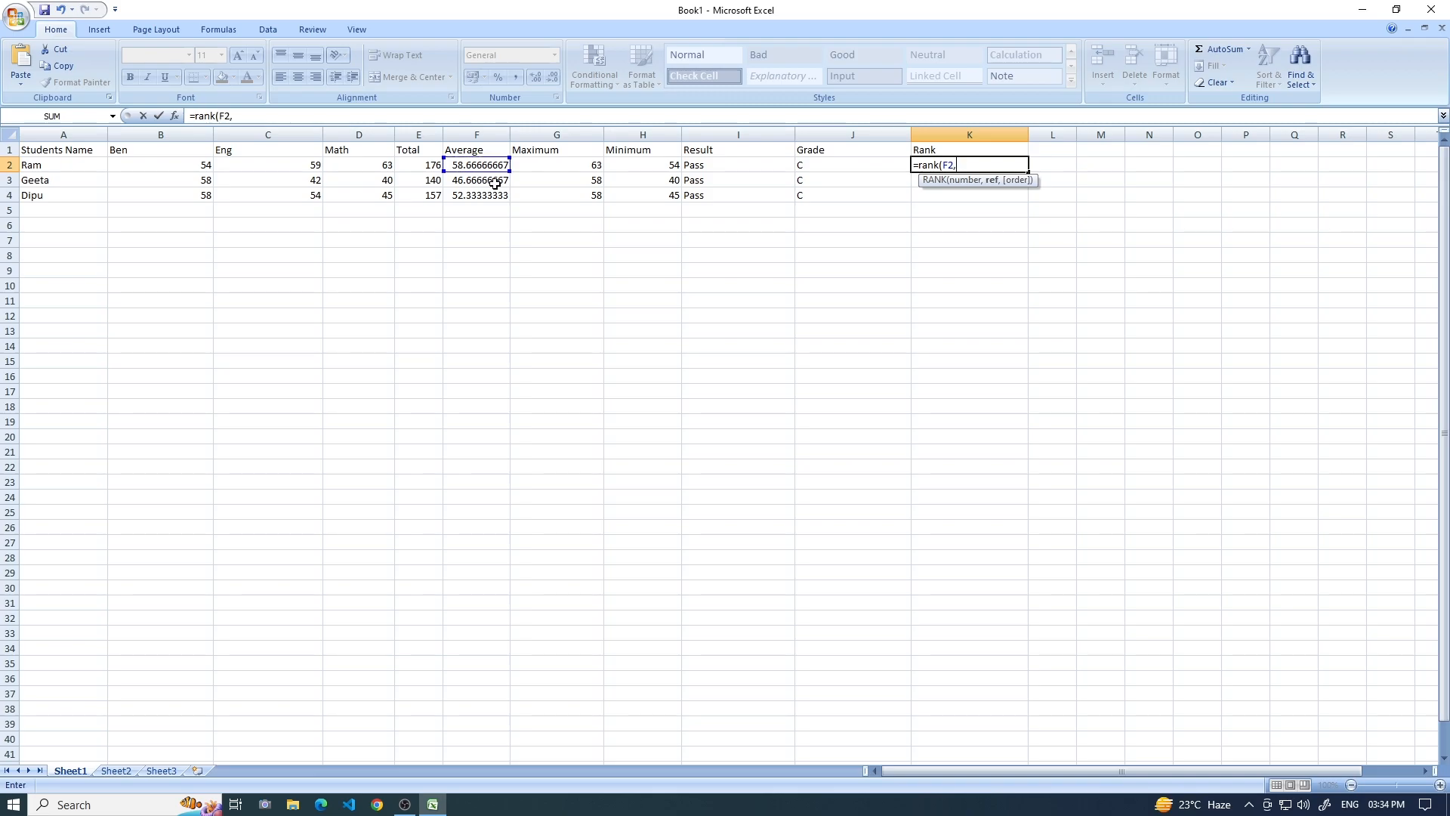
click(492, 165)
drag(492, 164, 495, 195)
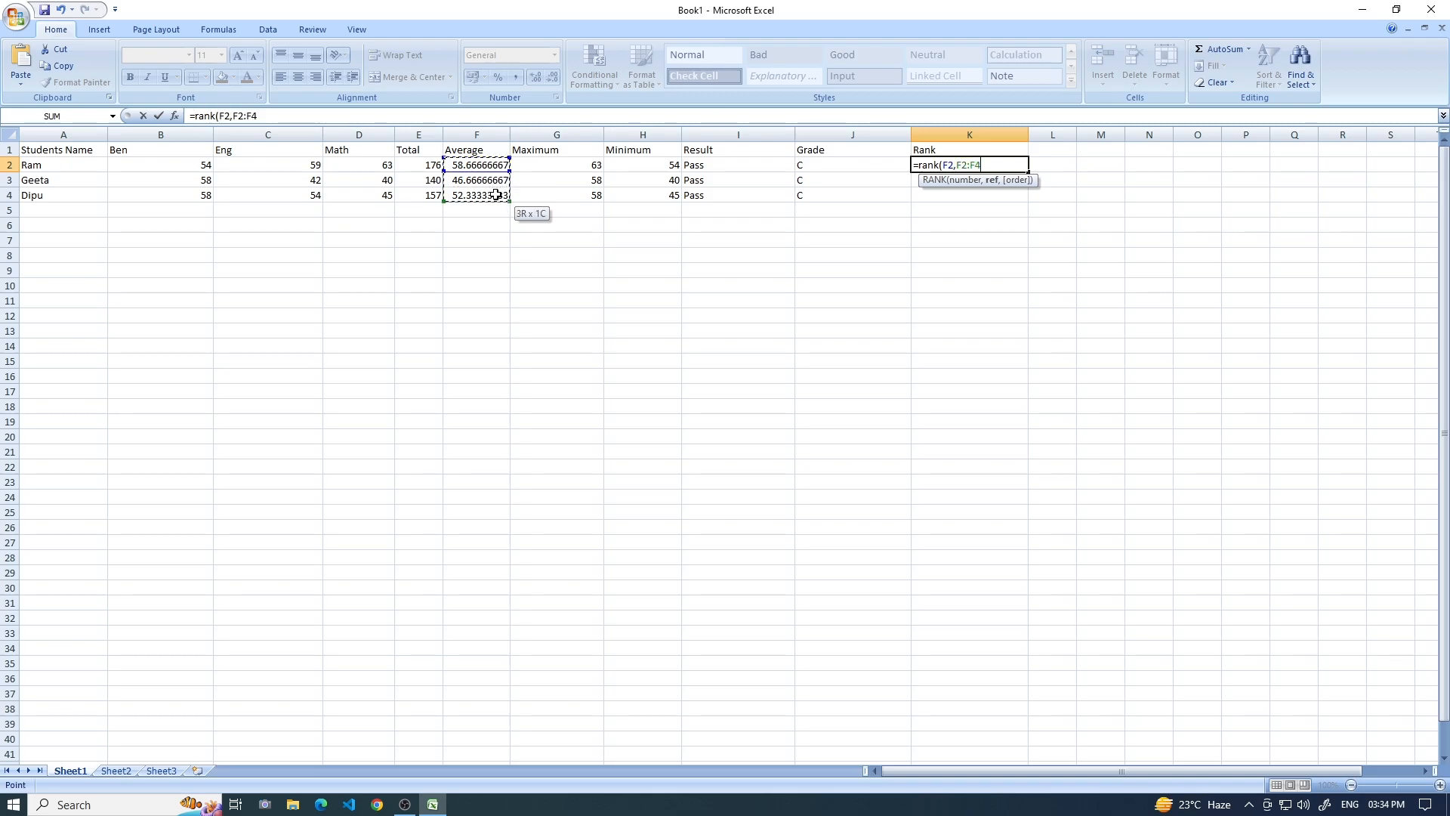
text(,)
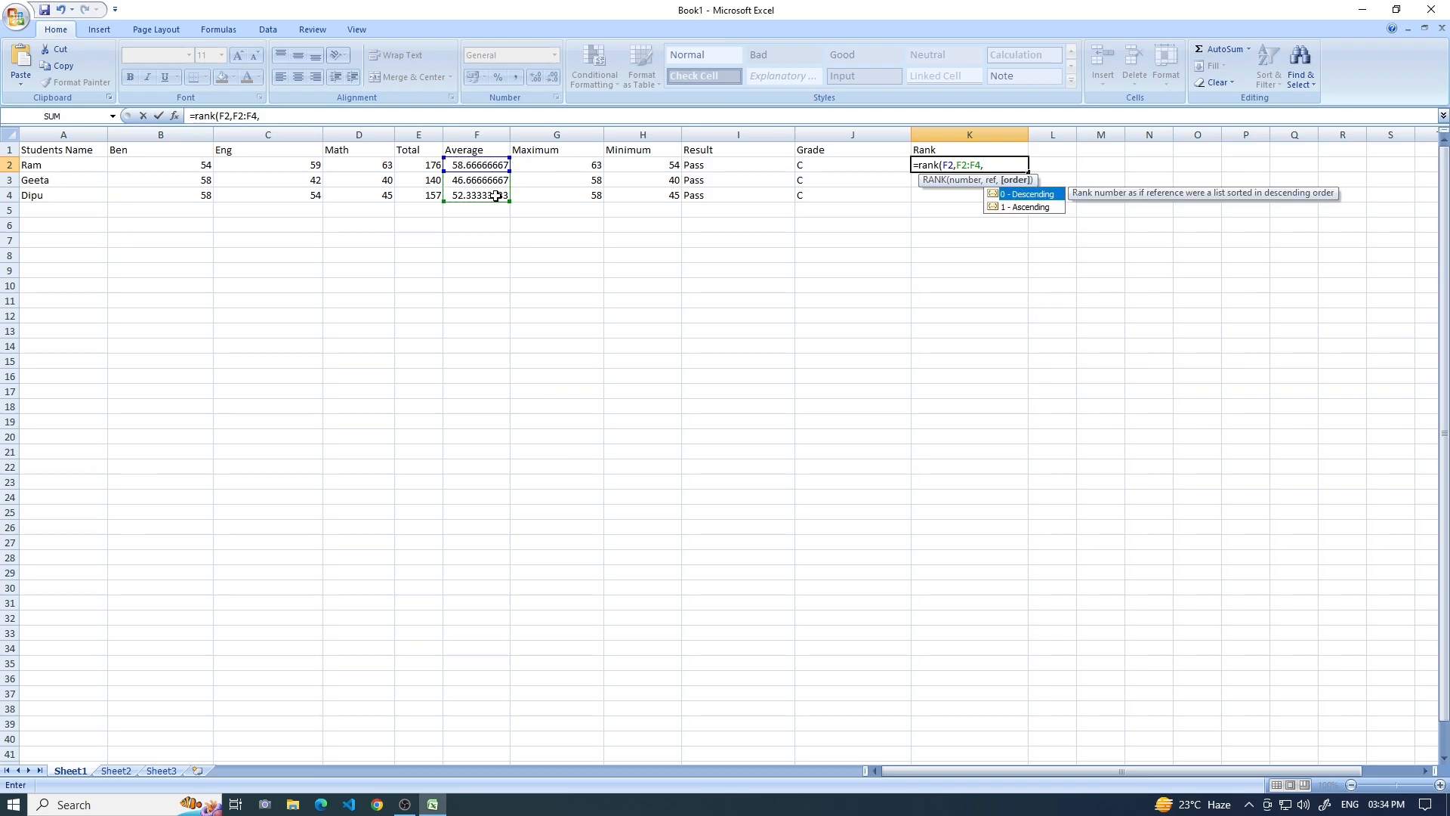
text(0))
key(Return)
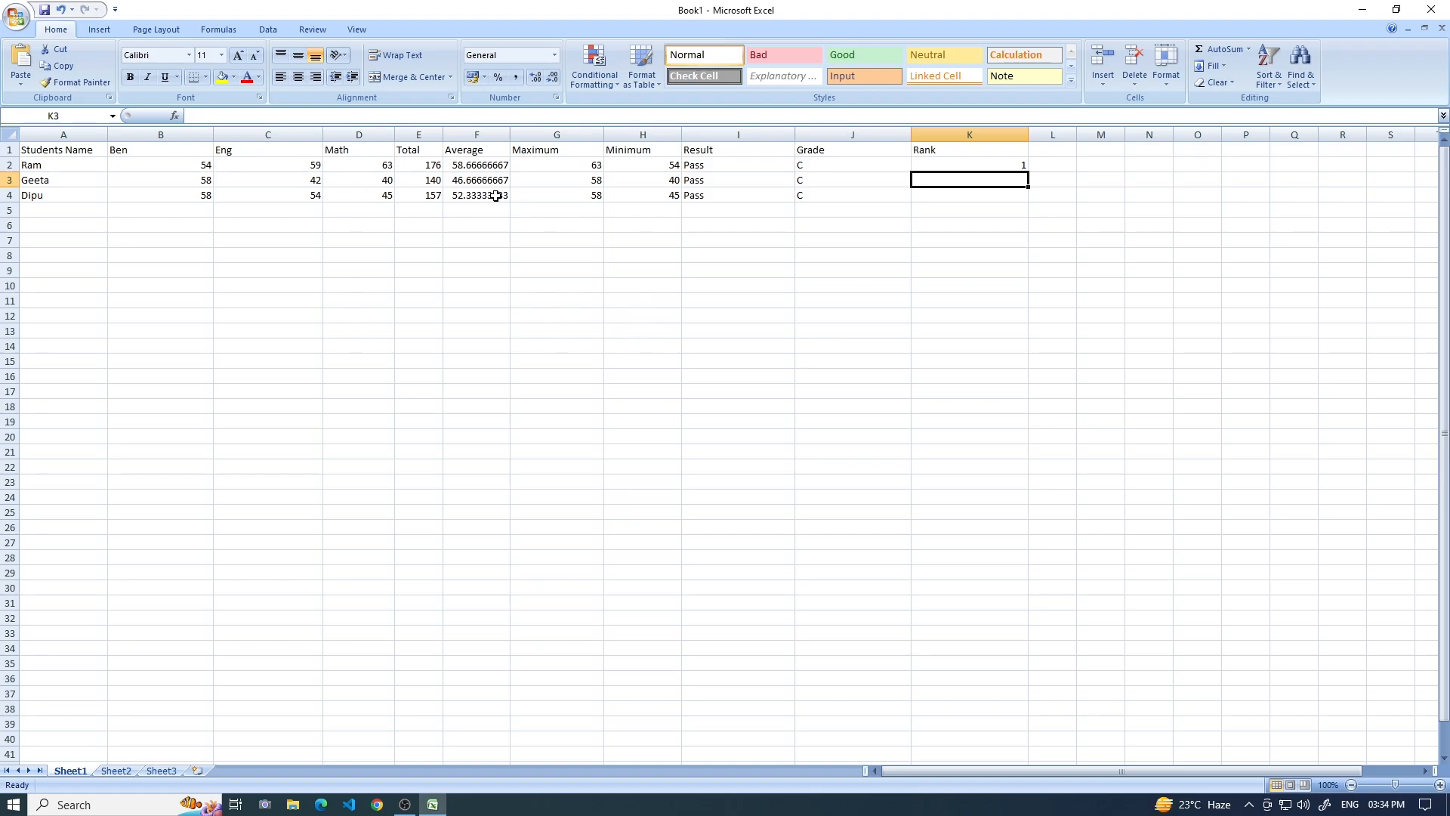
click(968, 162)
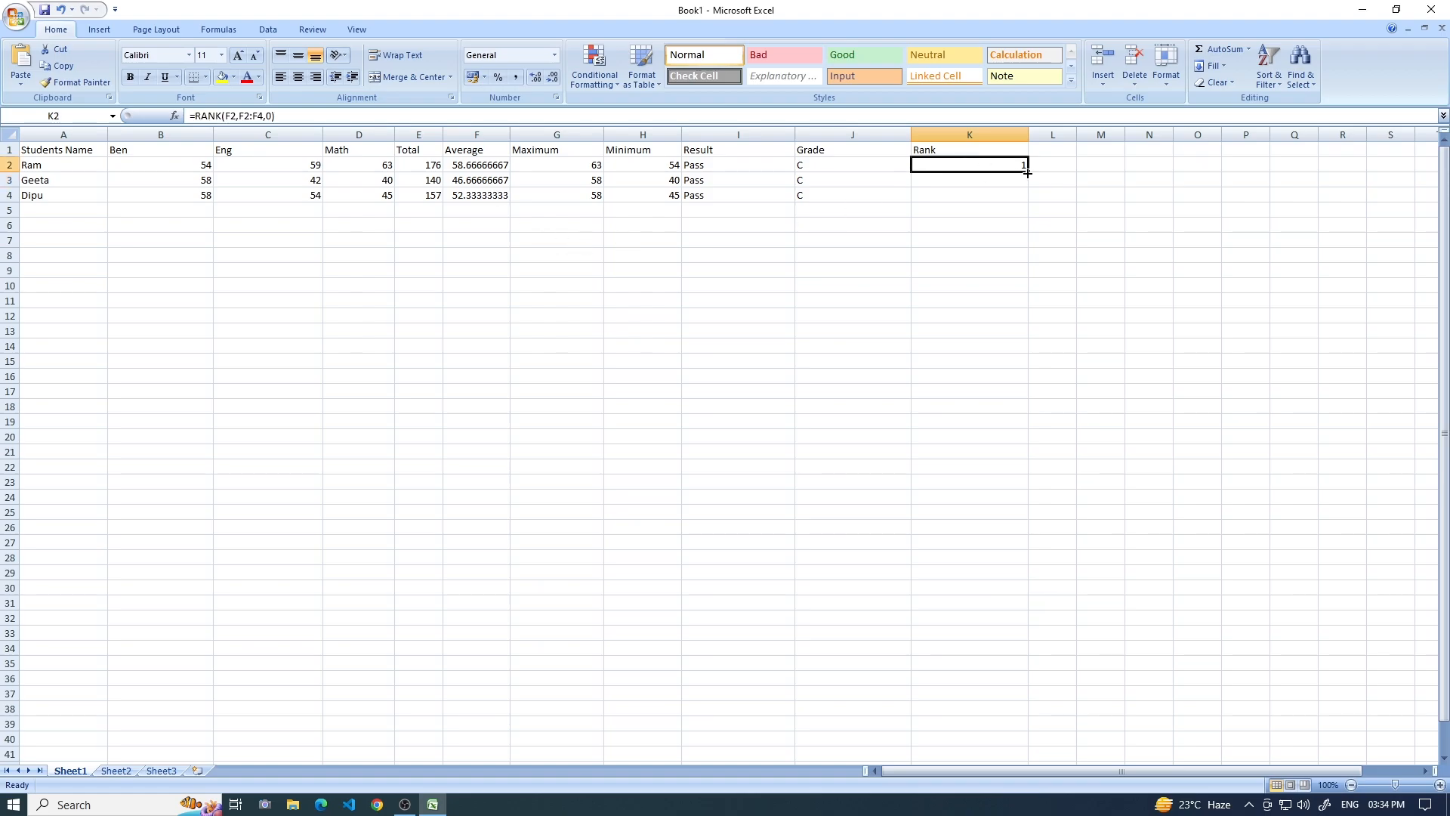
Enter =rank(F3,F2:F4,0) in K3 to rank the second student's average in descending order.
click(1011, 177)
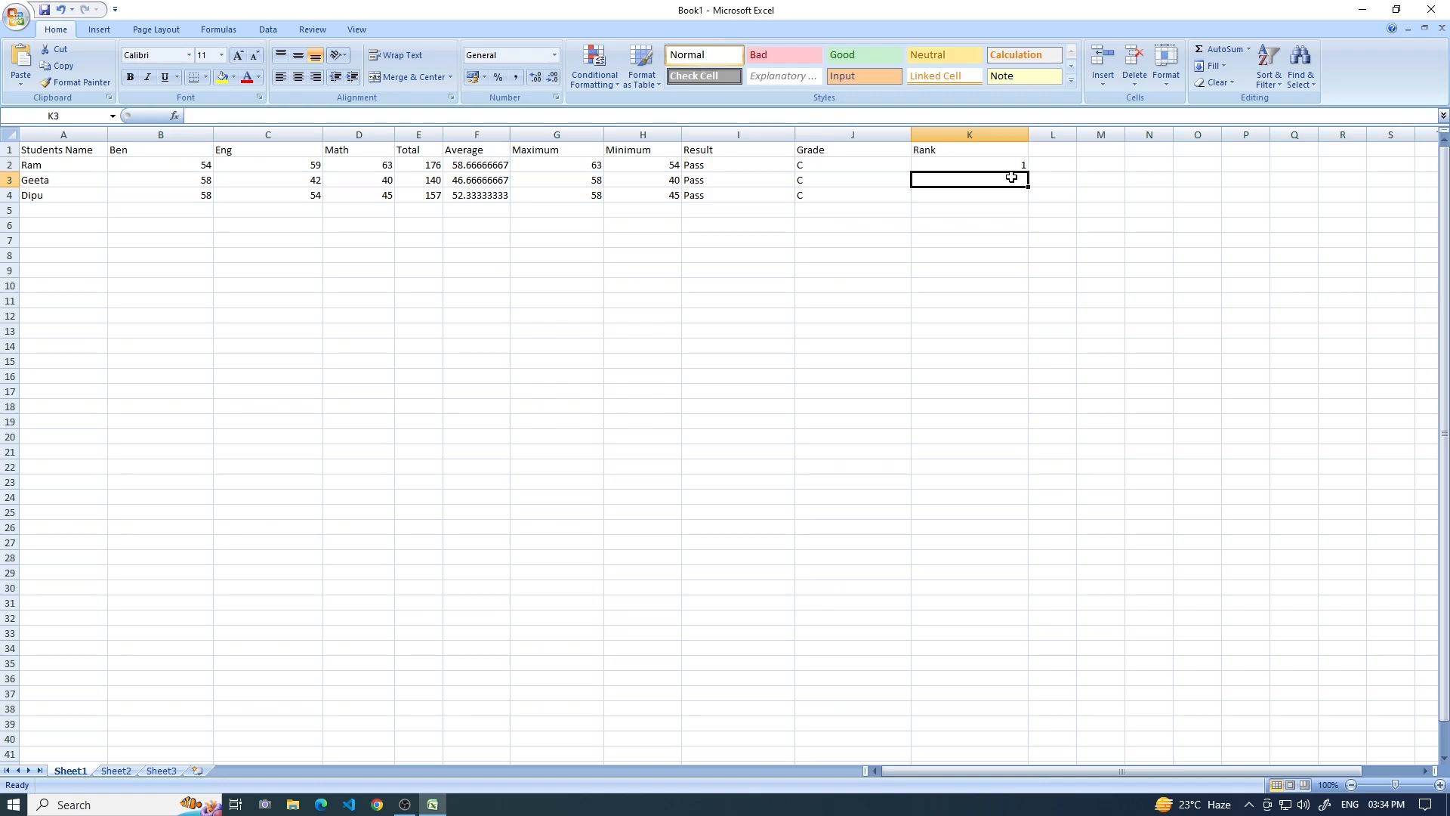
text(=rank)
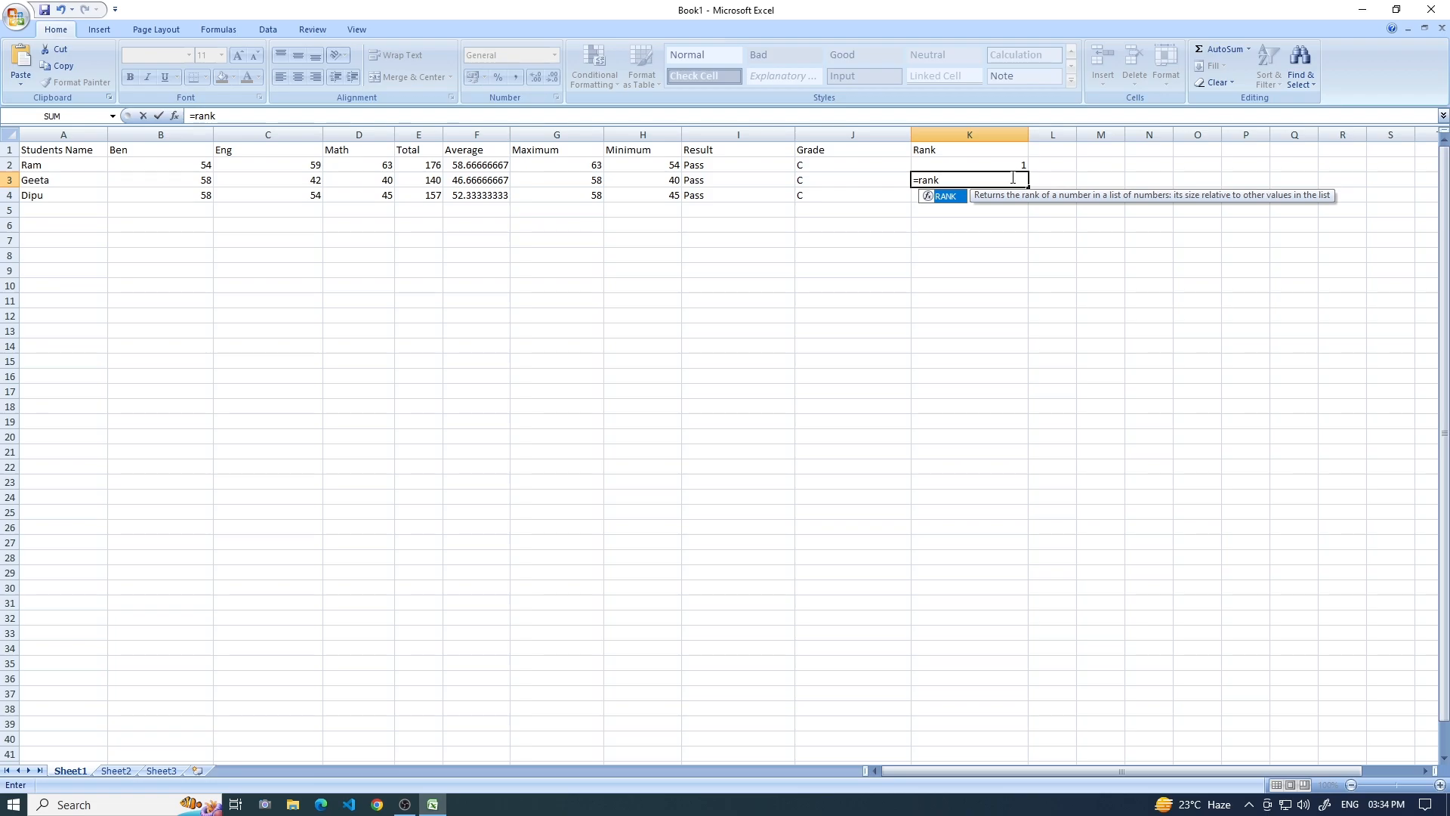
text(()
click(503, 180)
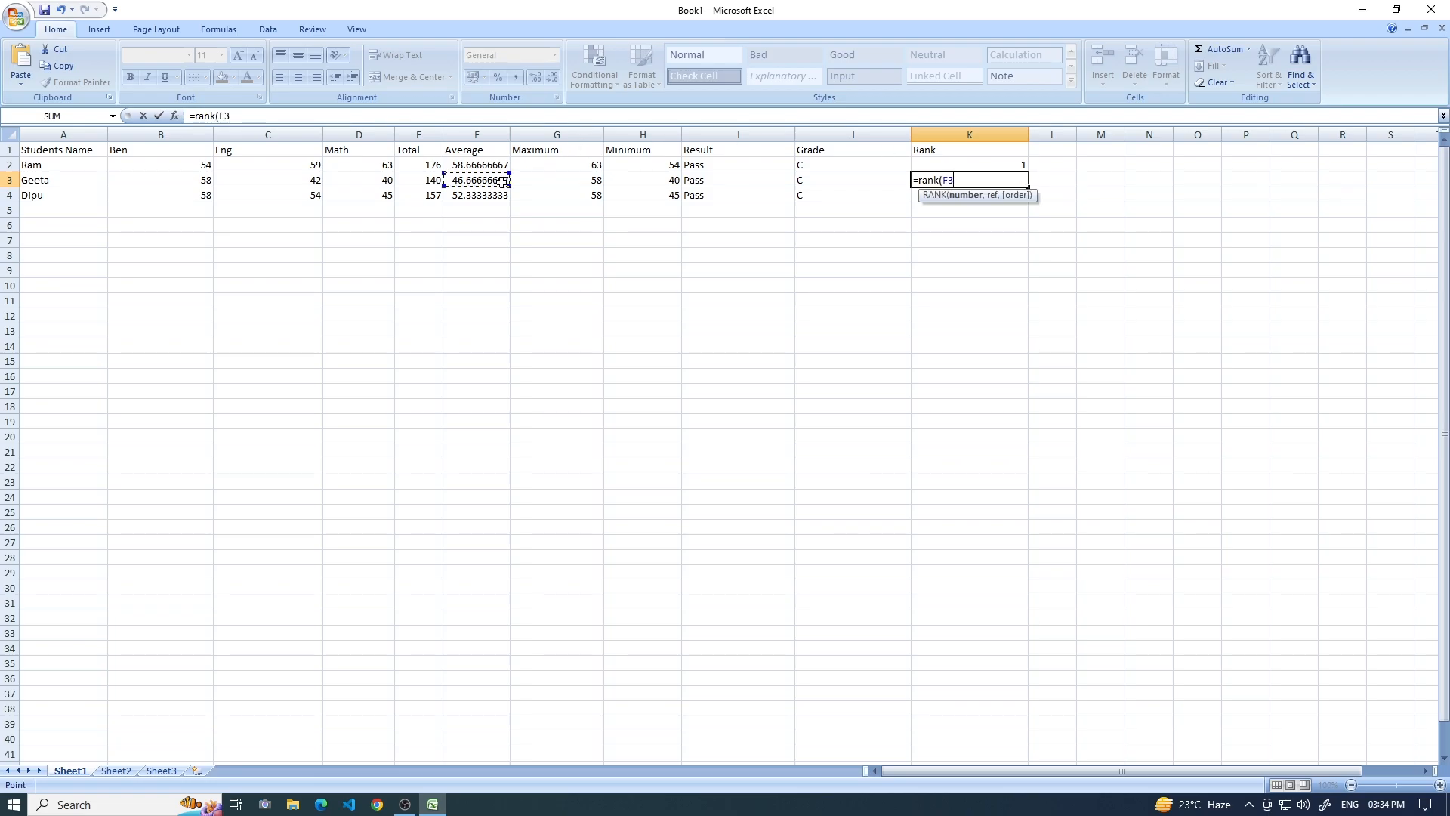
text(,)
drag(487, 165, 492, 194)
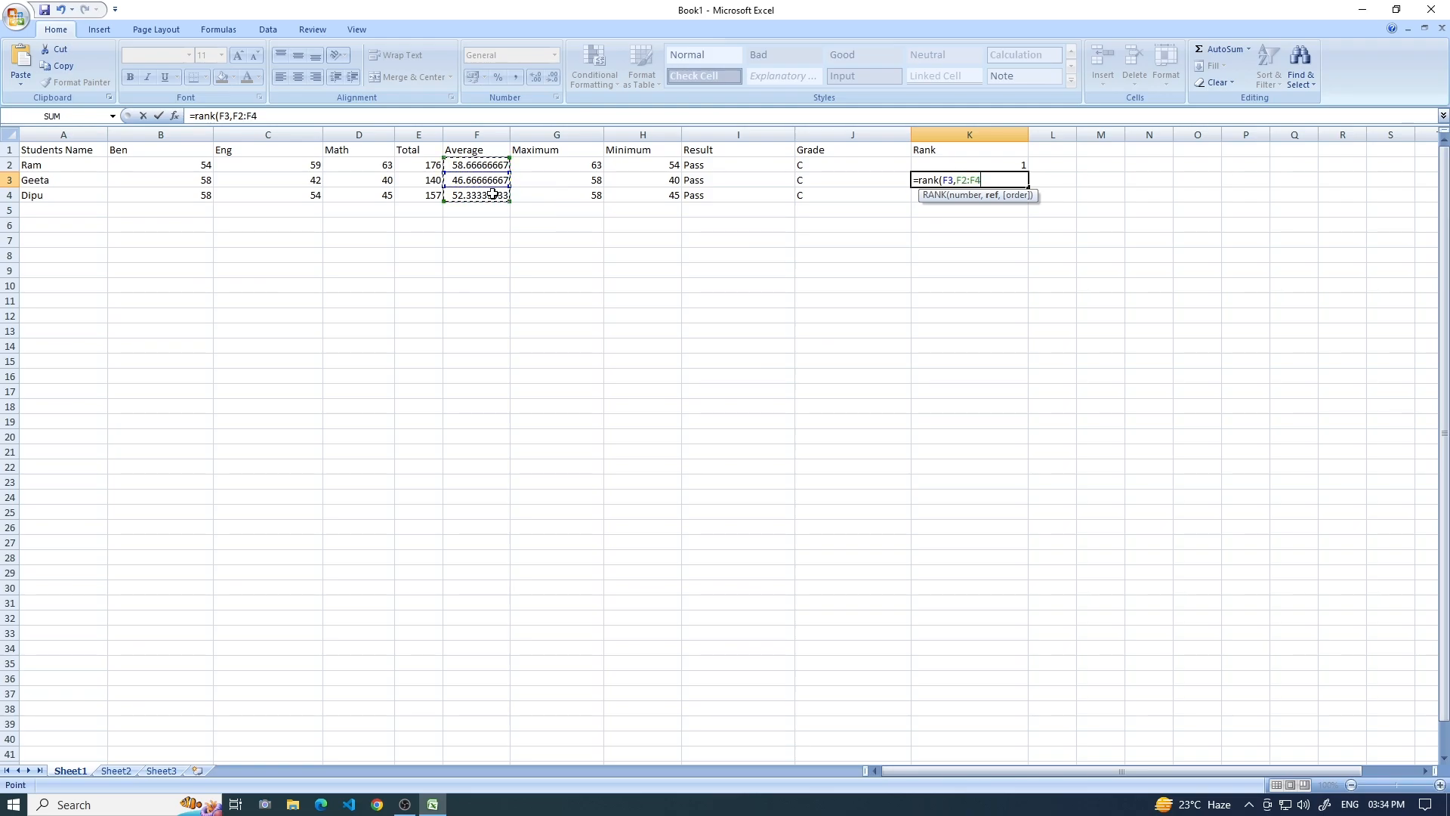
text(,0)
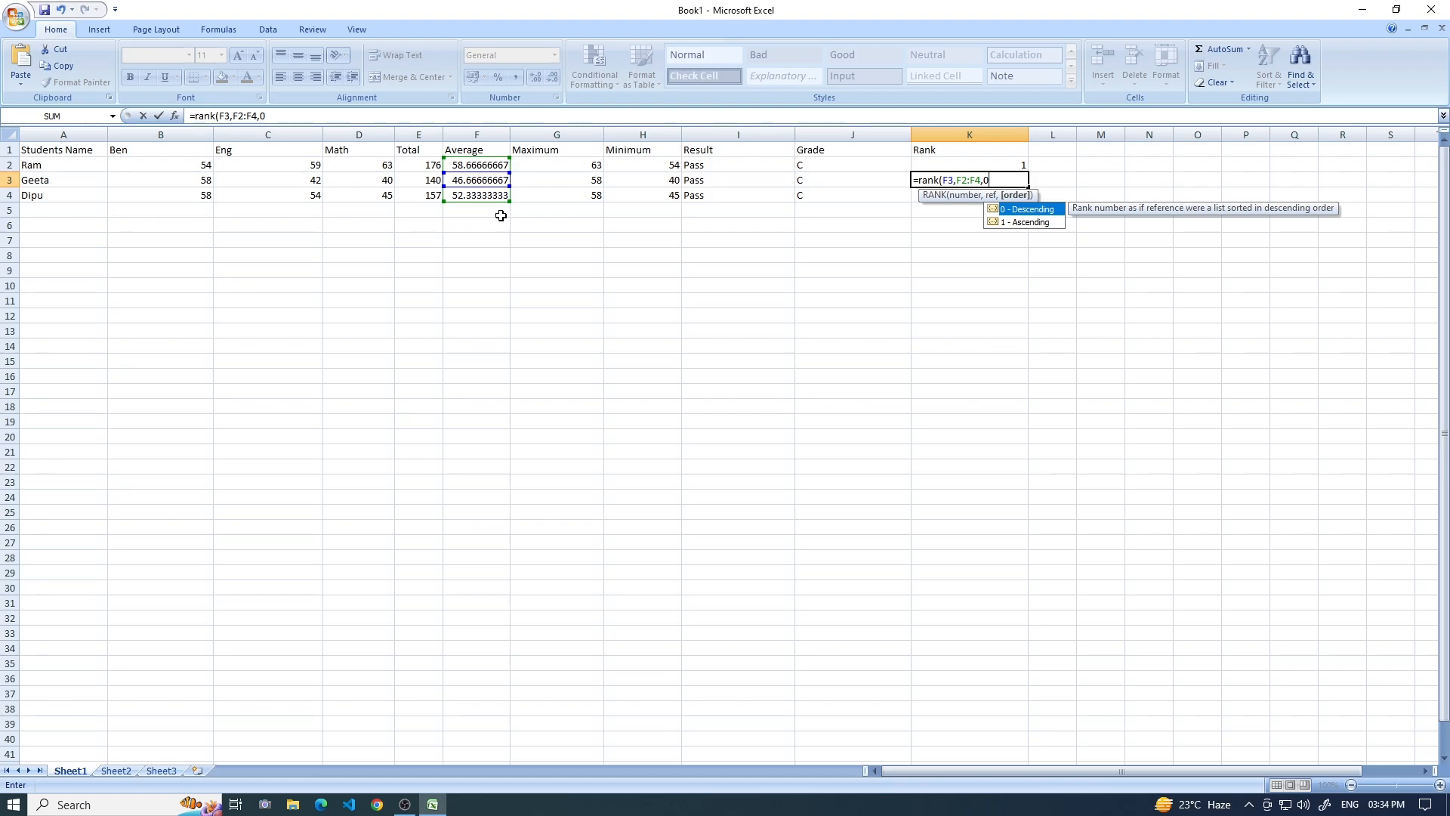
text())
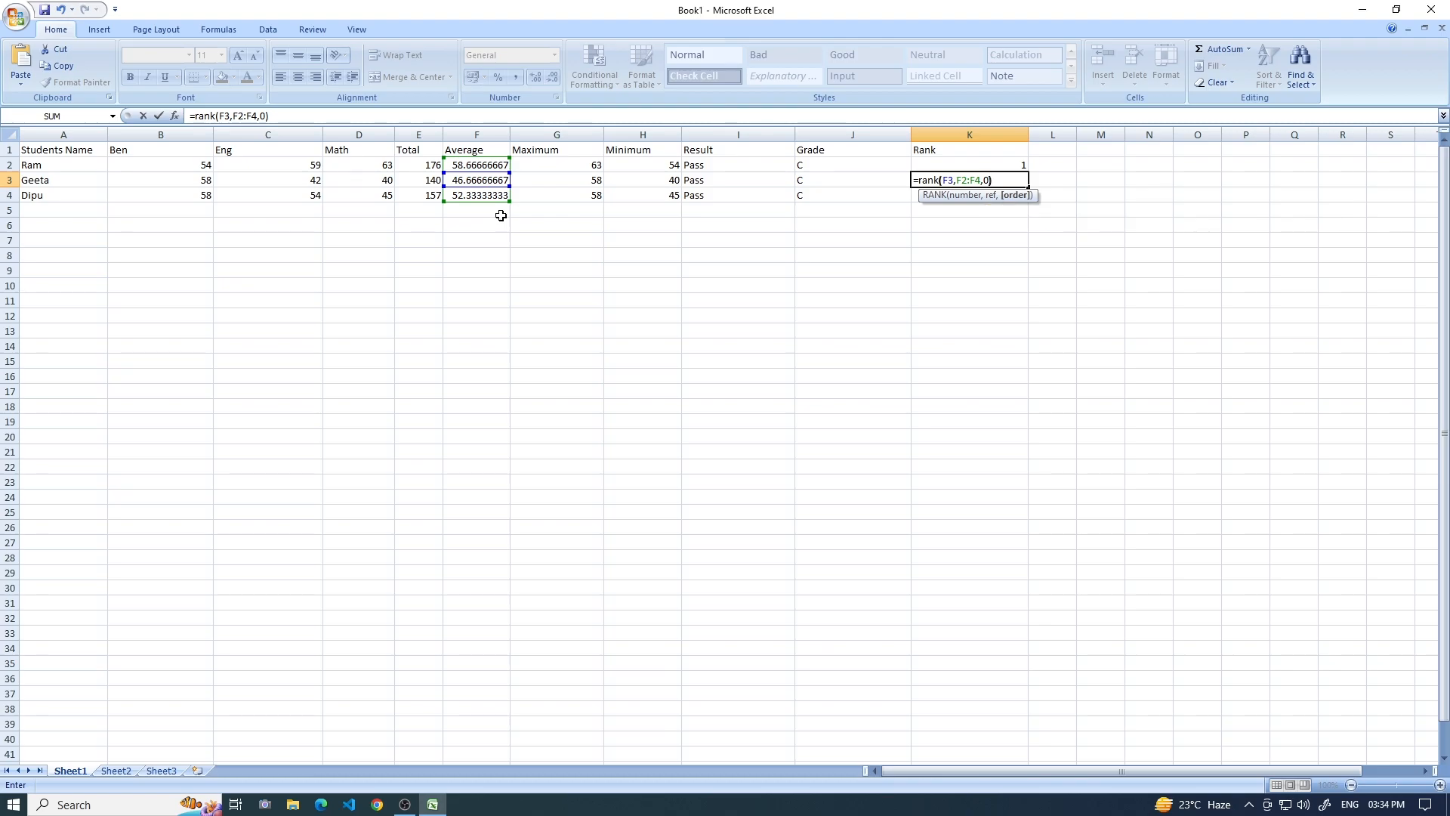
key(Return)
Enter =rank(F4,F2:F4,0) in K4 to rank the third student's average in descending order.
click(500, 197)
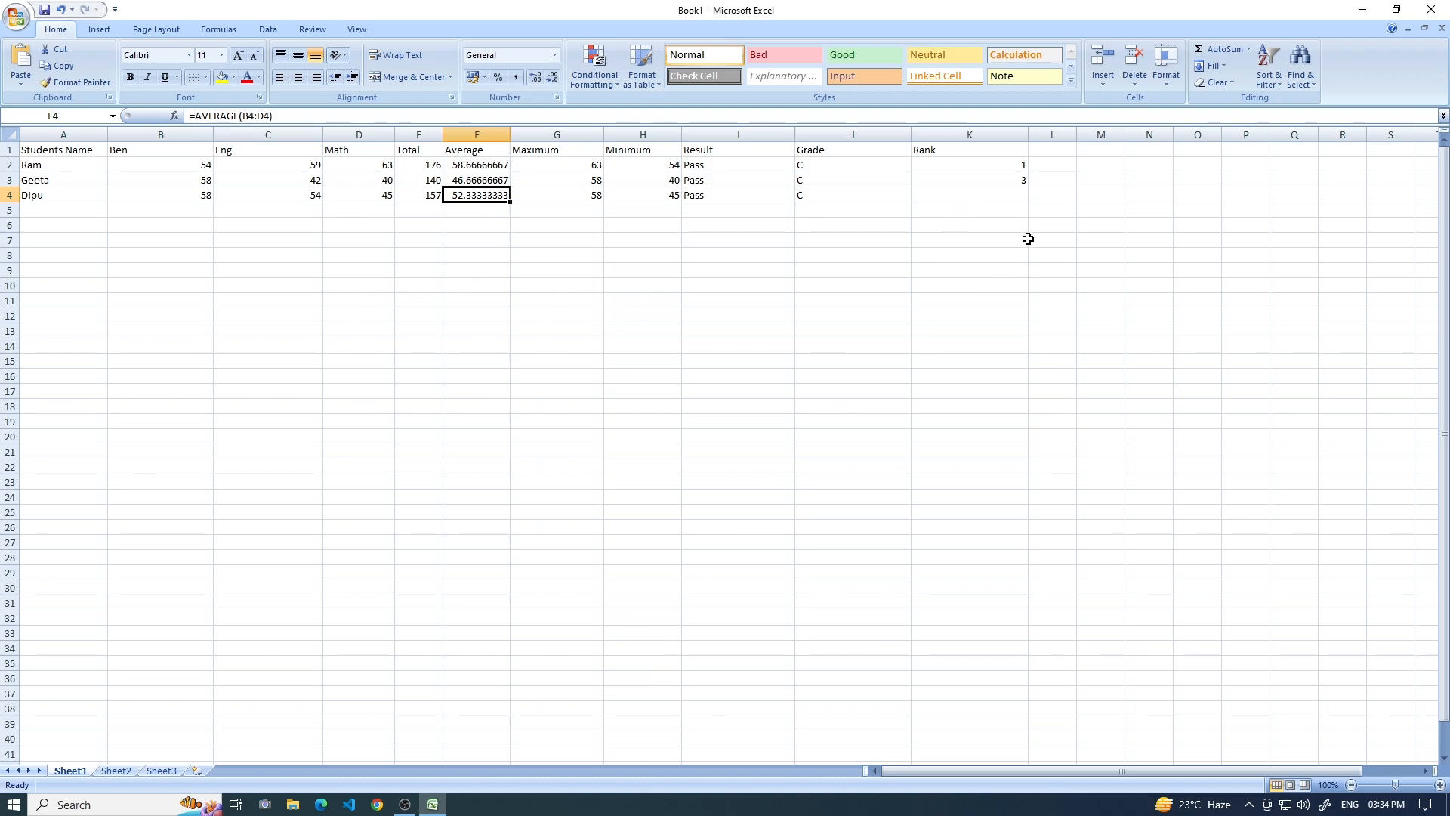
click(991, 197)
text(=)
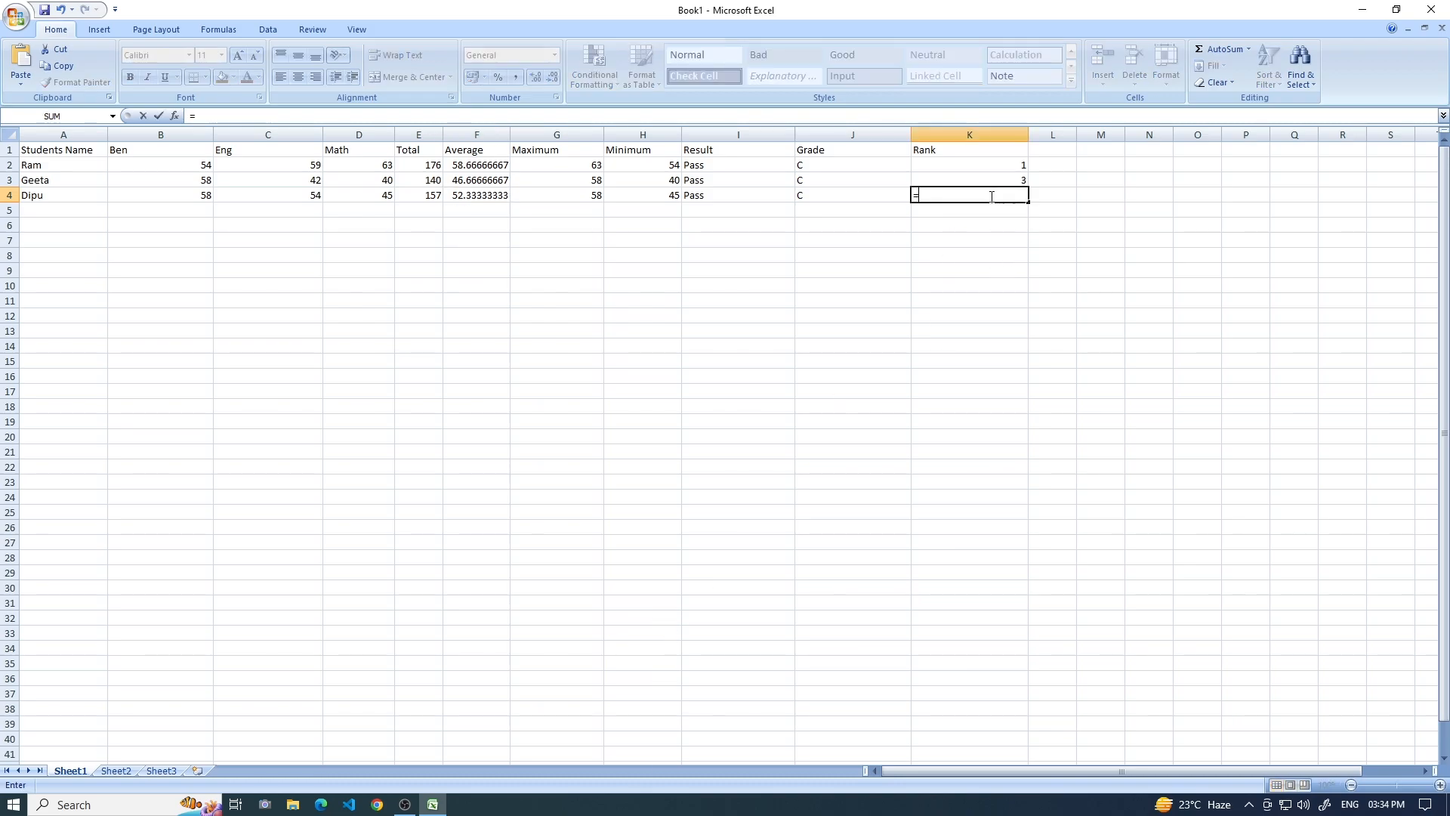
text(rank)
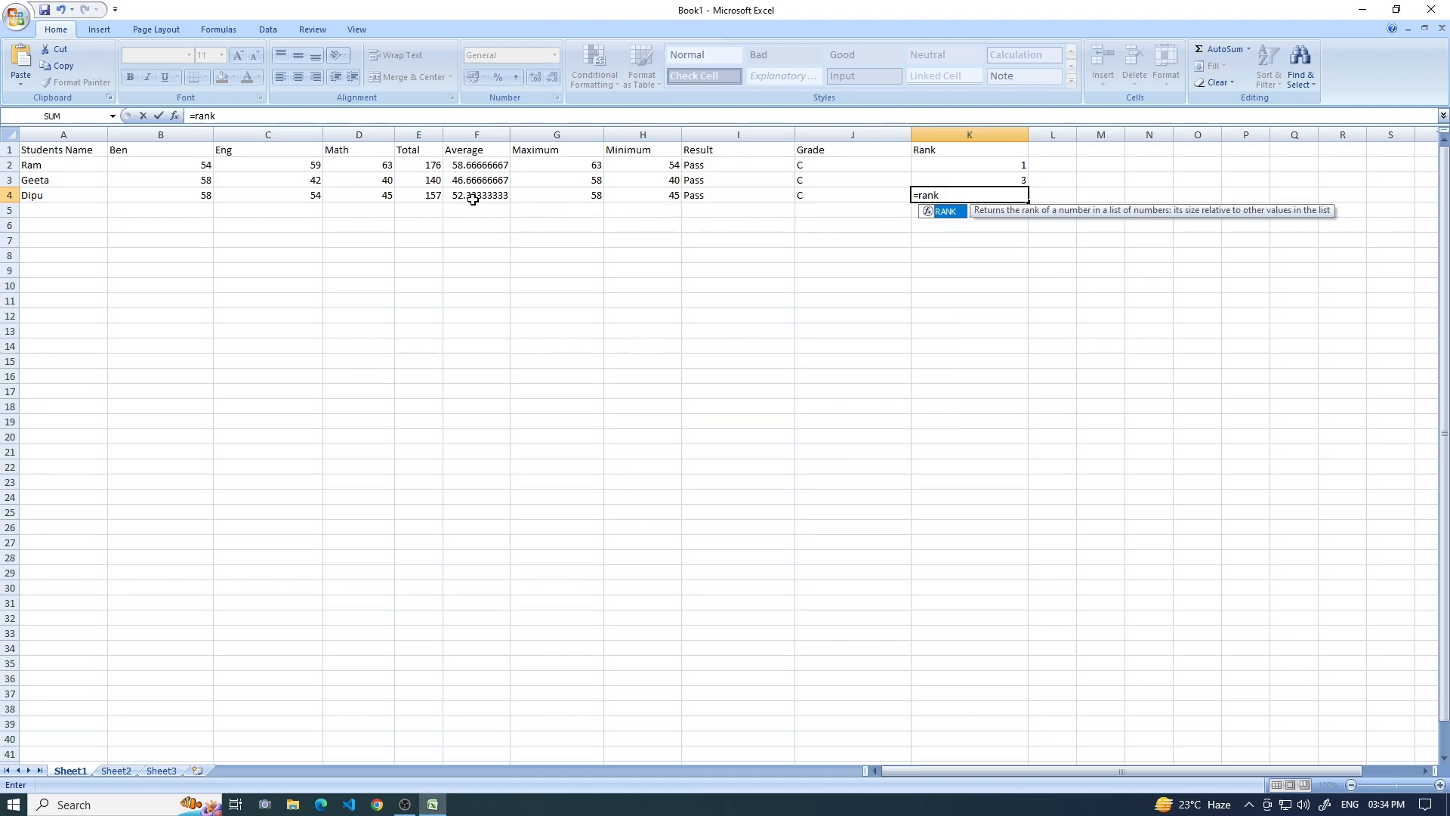
text())
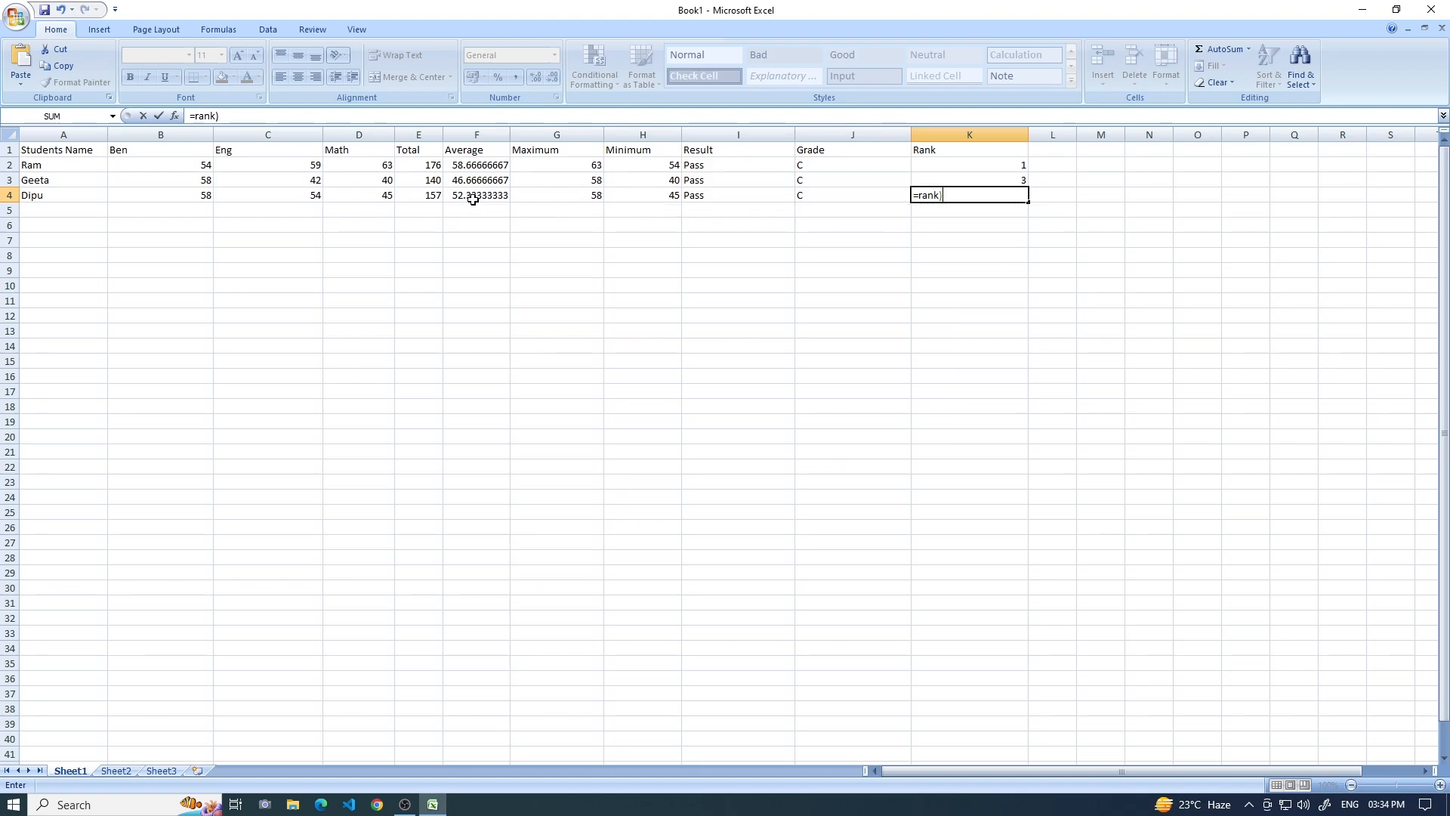
key(BackSpace)
text(()
click(473, 199)
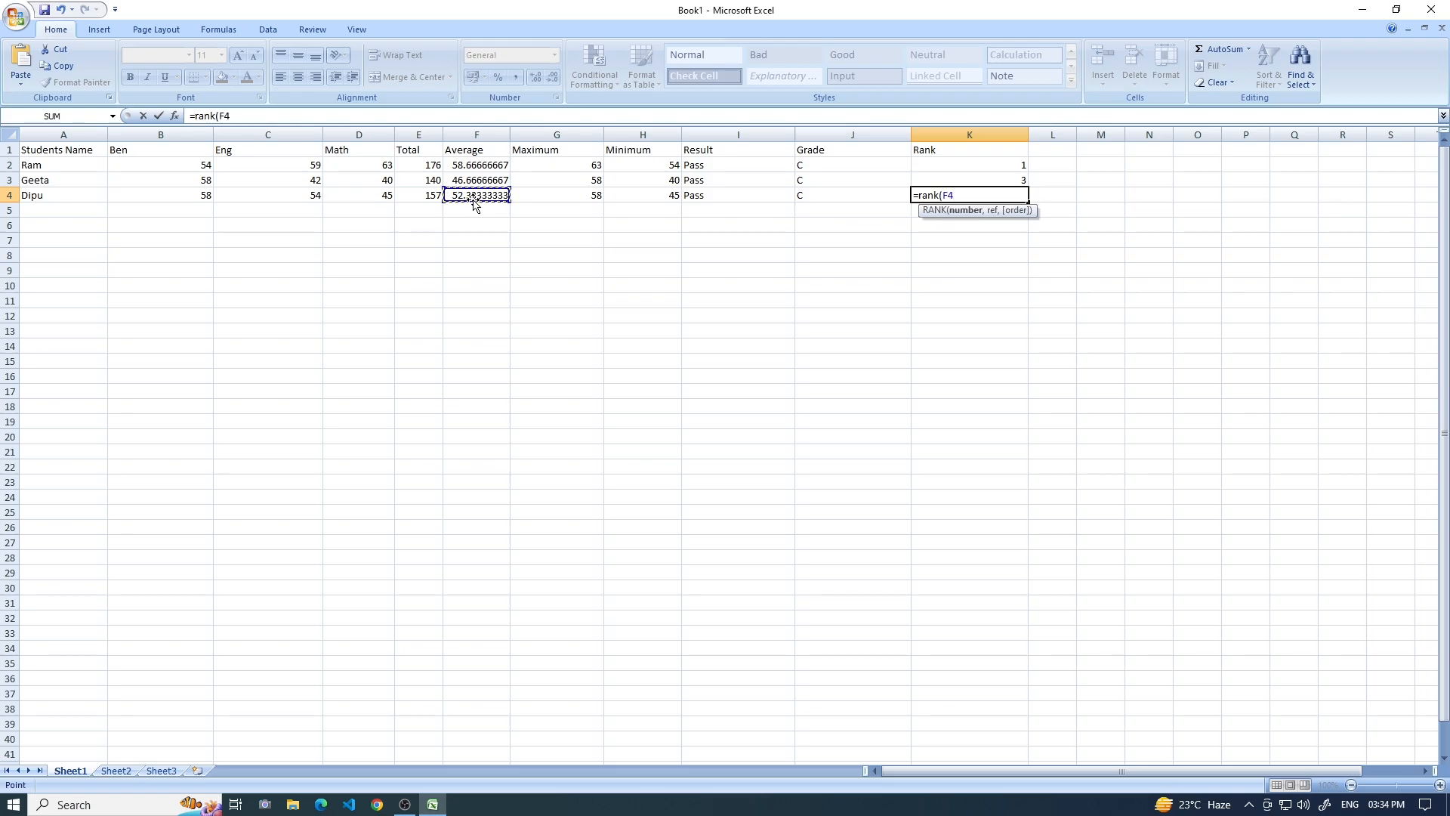
text(,)
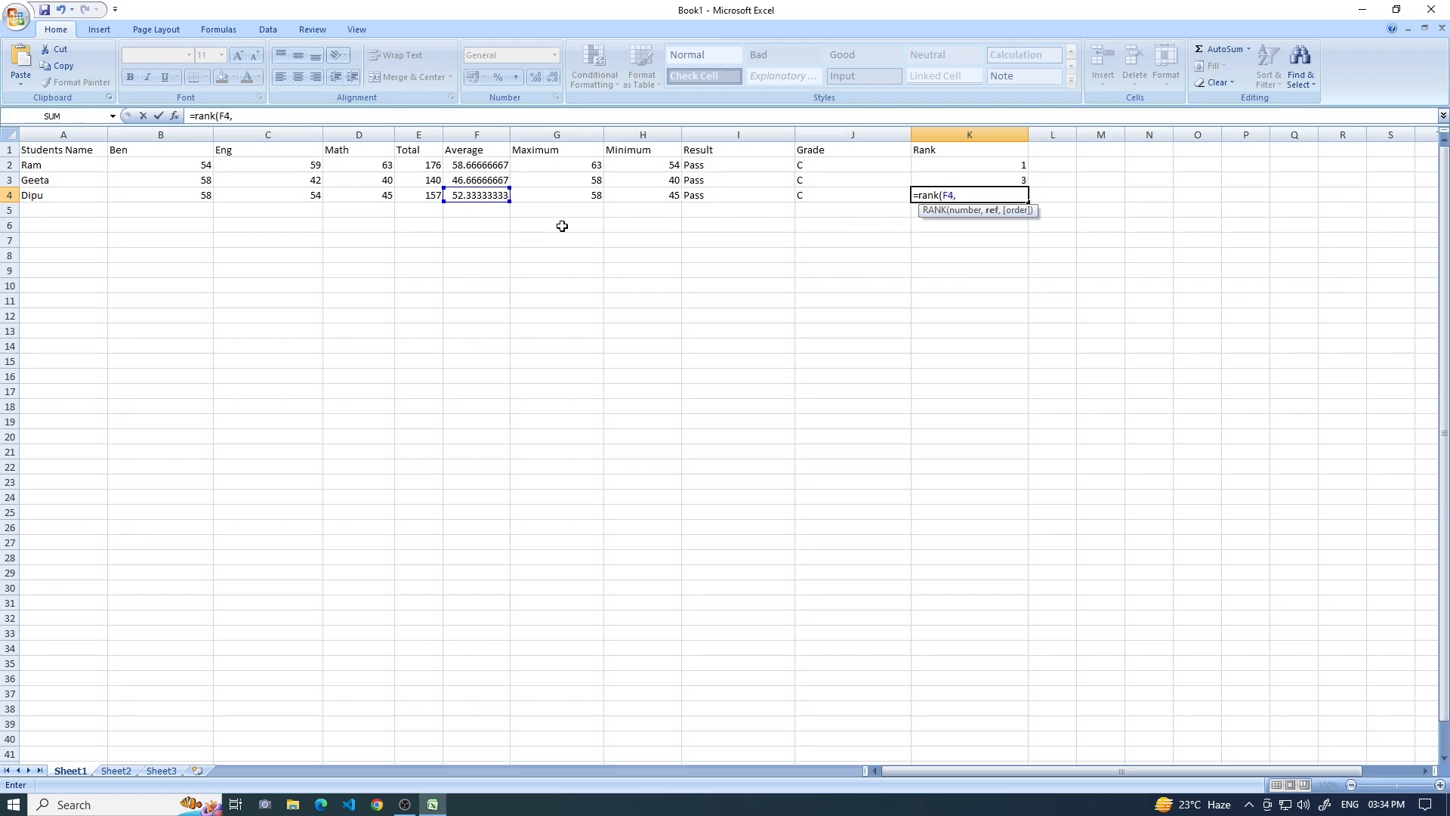
drag(487, 168, 495, 202)
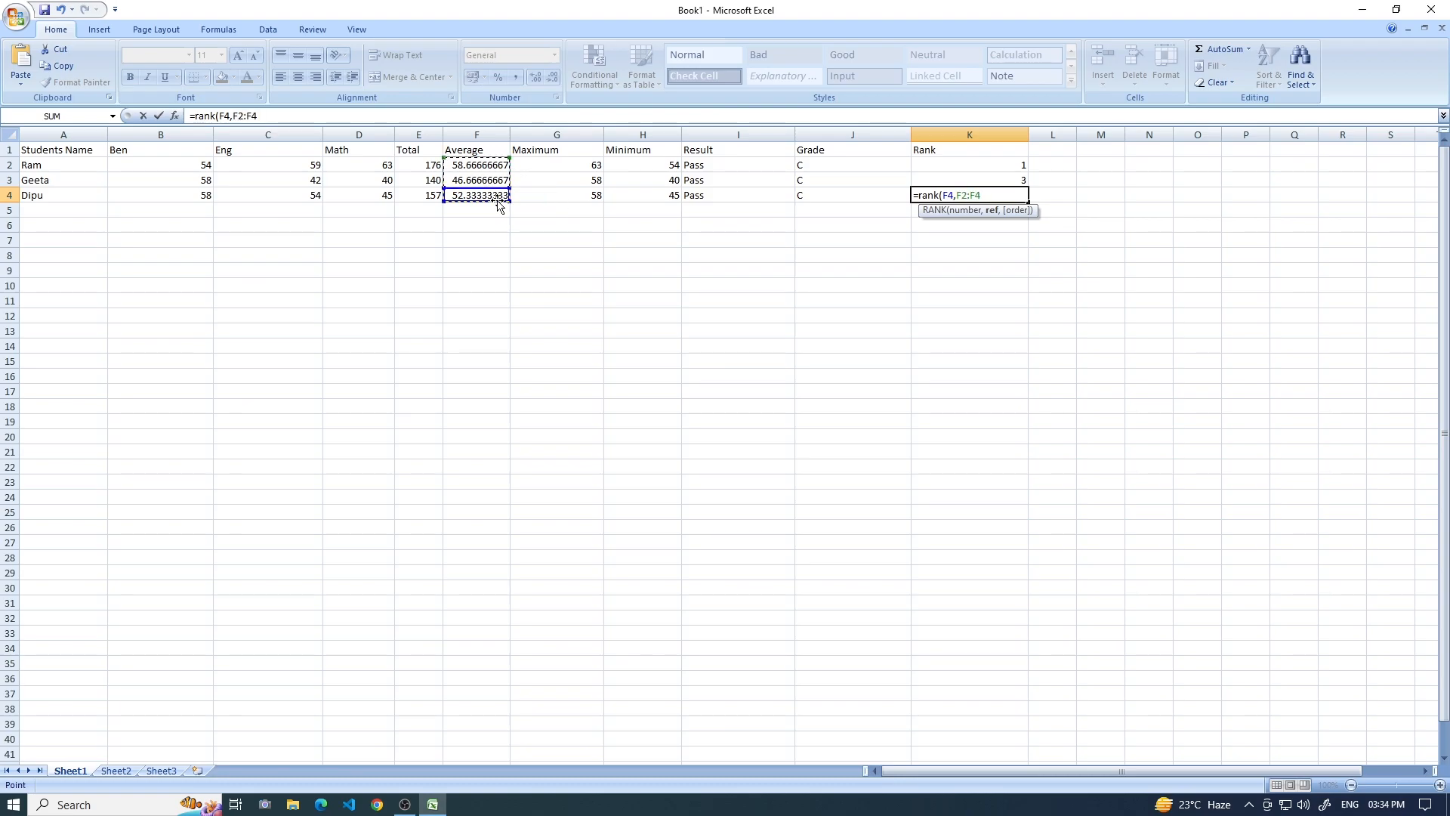
text(,0)
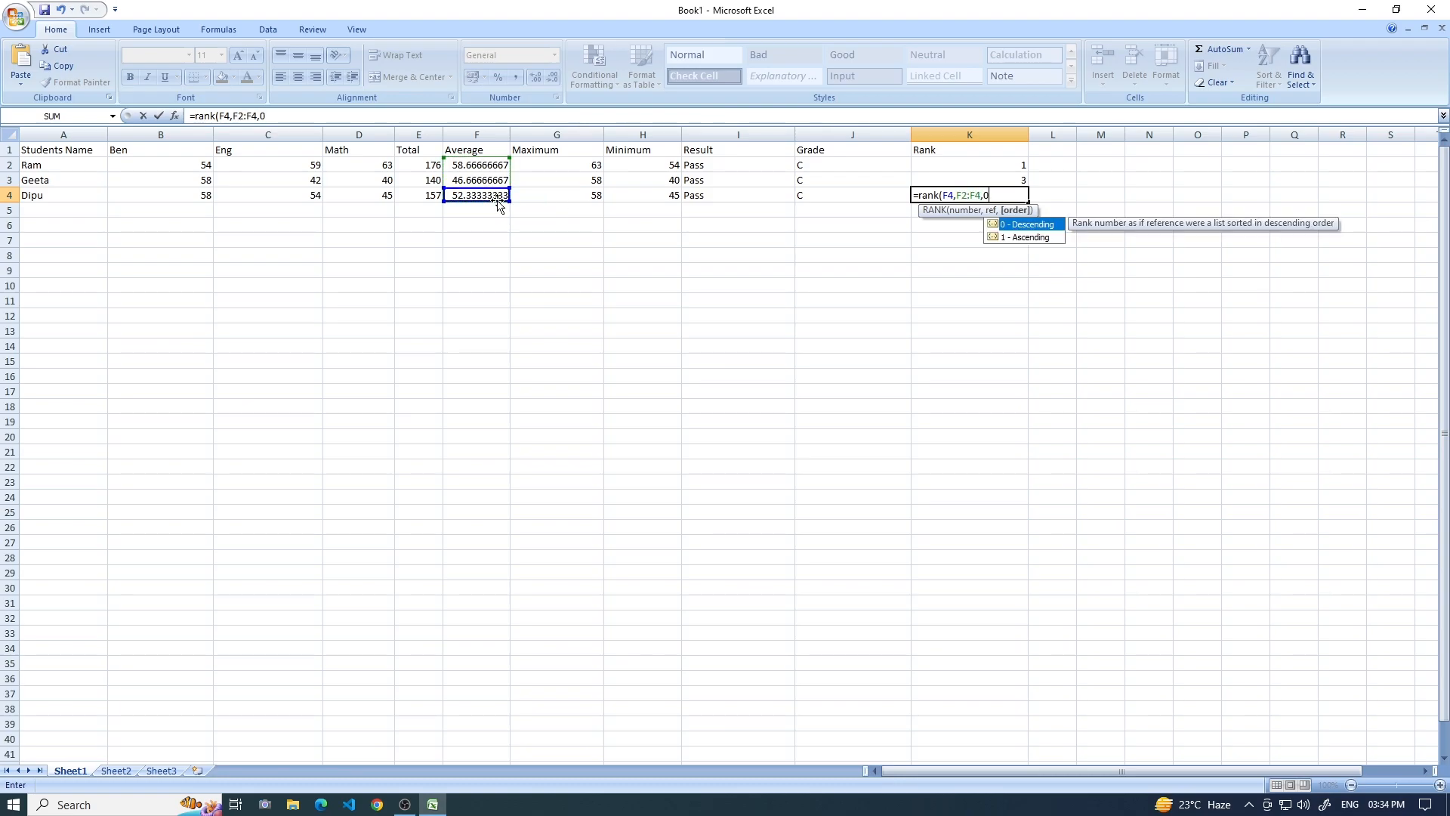
text())
key(Return)
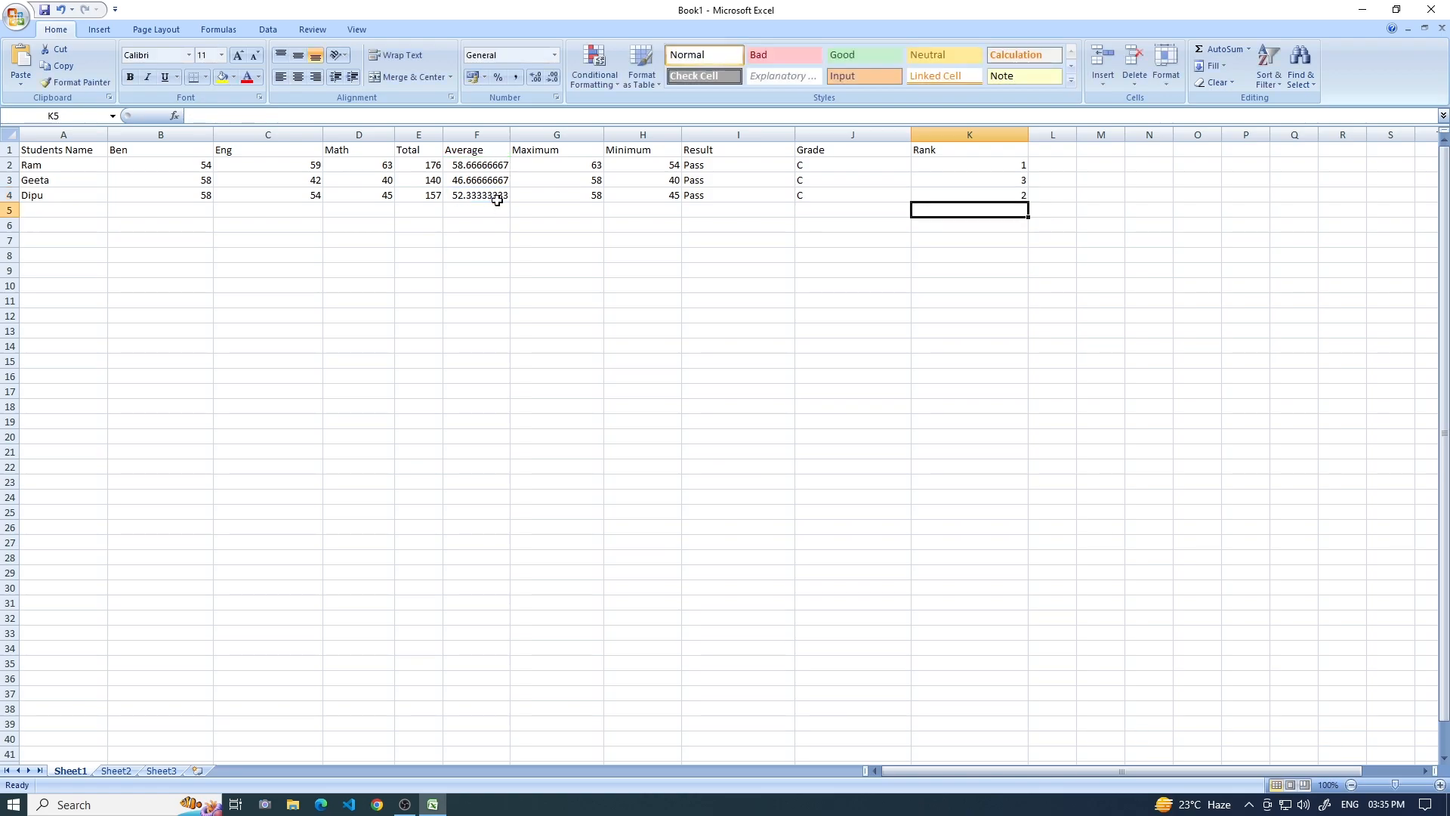